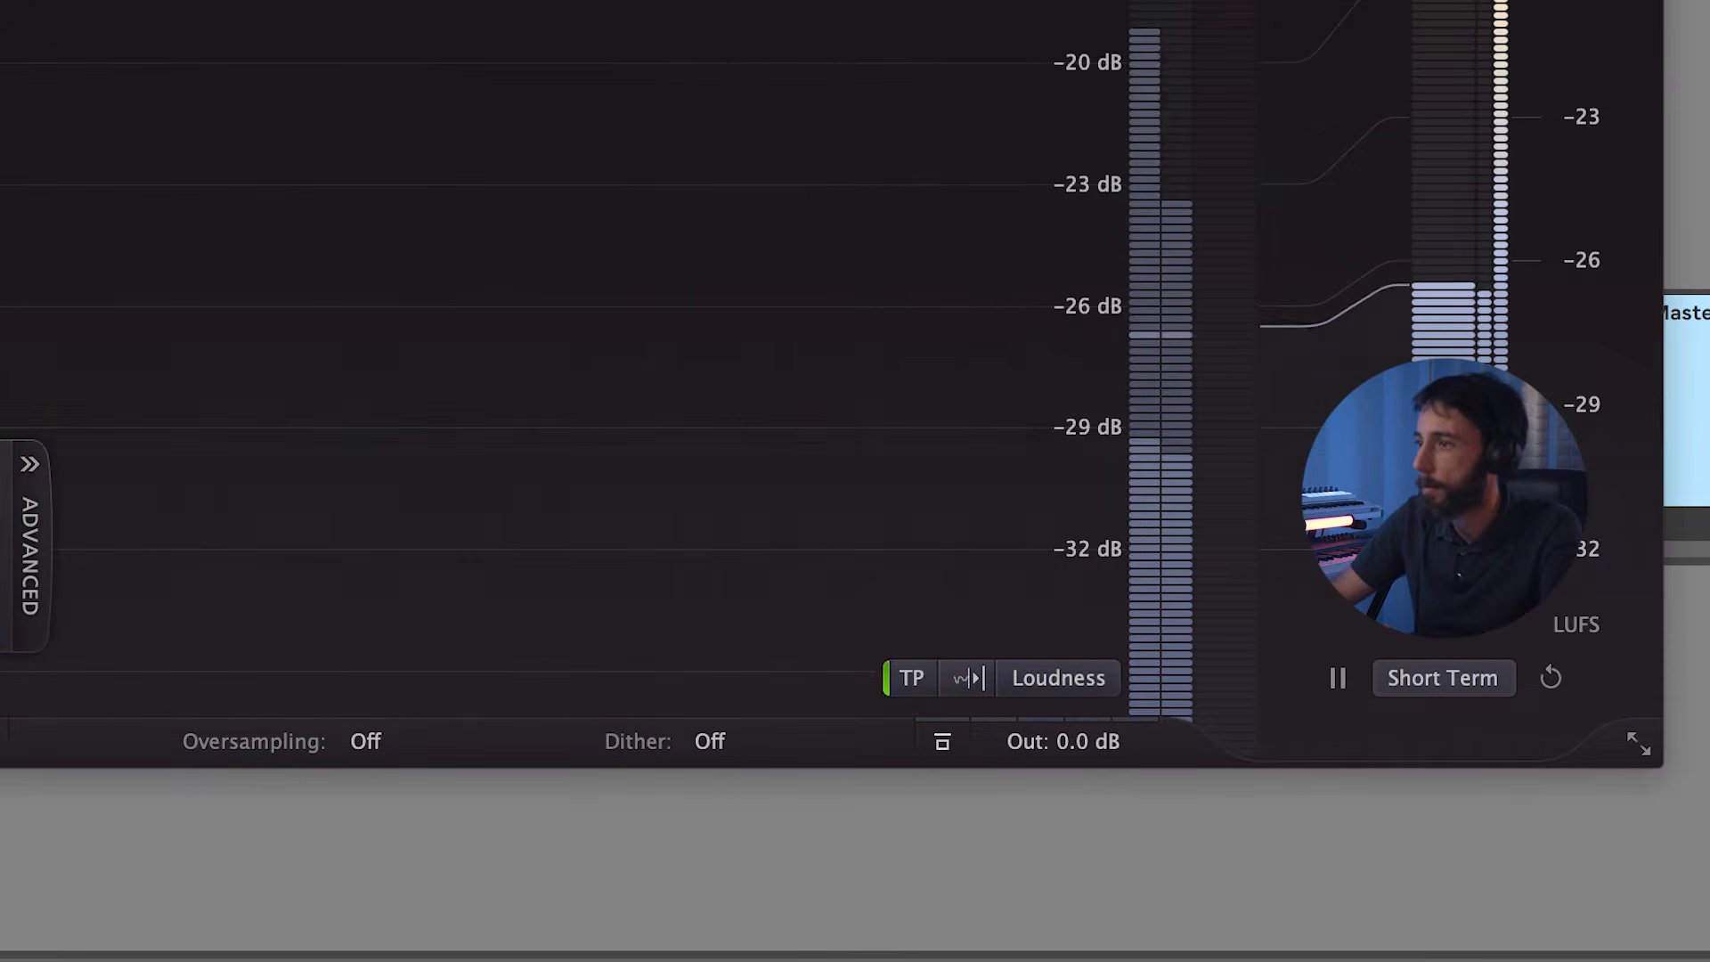
# Set the limiter's output level to -2 dB.
pyautogui.moveTo(1105, 741)
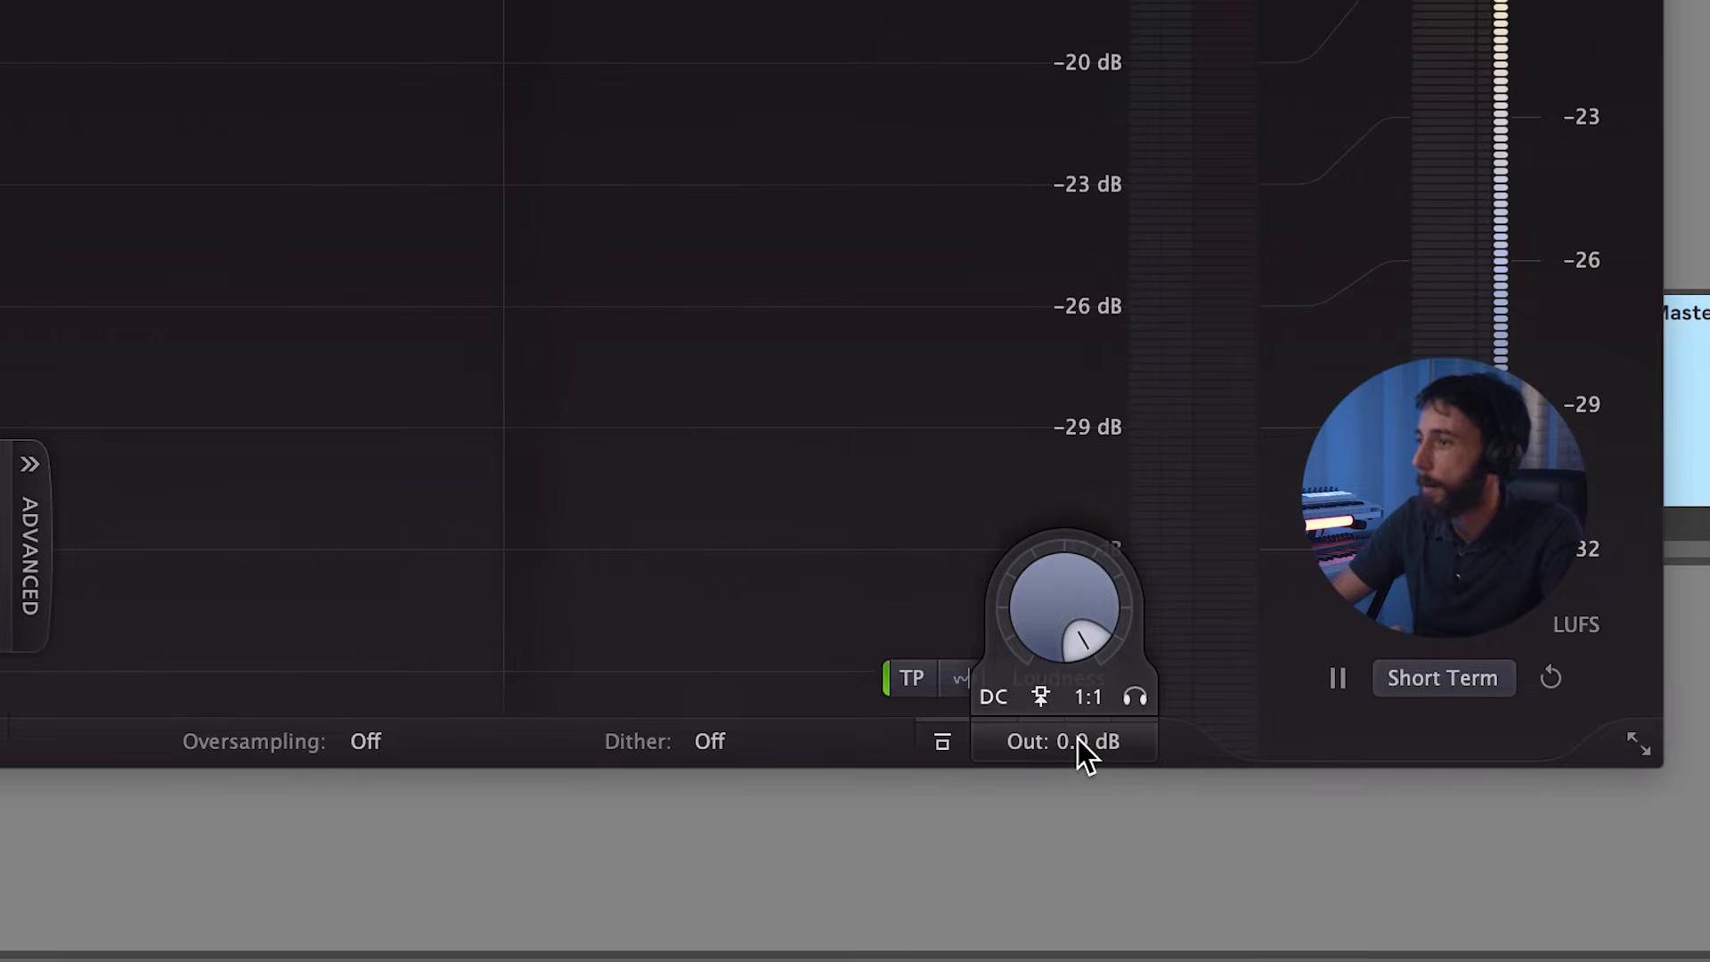
pyautogui.moveTo(1071, 565)
pyautogui.mouseDown()
pyautogui.moveTo(1066, 632)
pyautogui.moveTo(1067, 543)
pyautogui.mouseUp()
pyautogui.doubleClick(1070, 750)
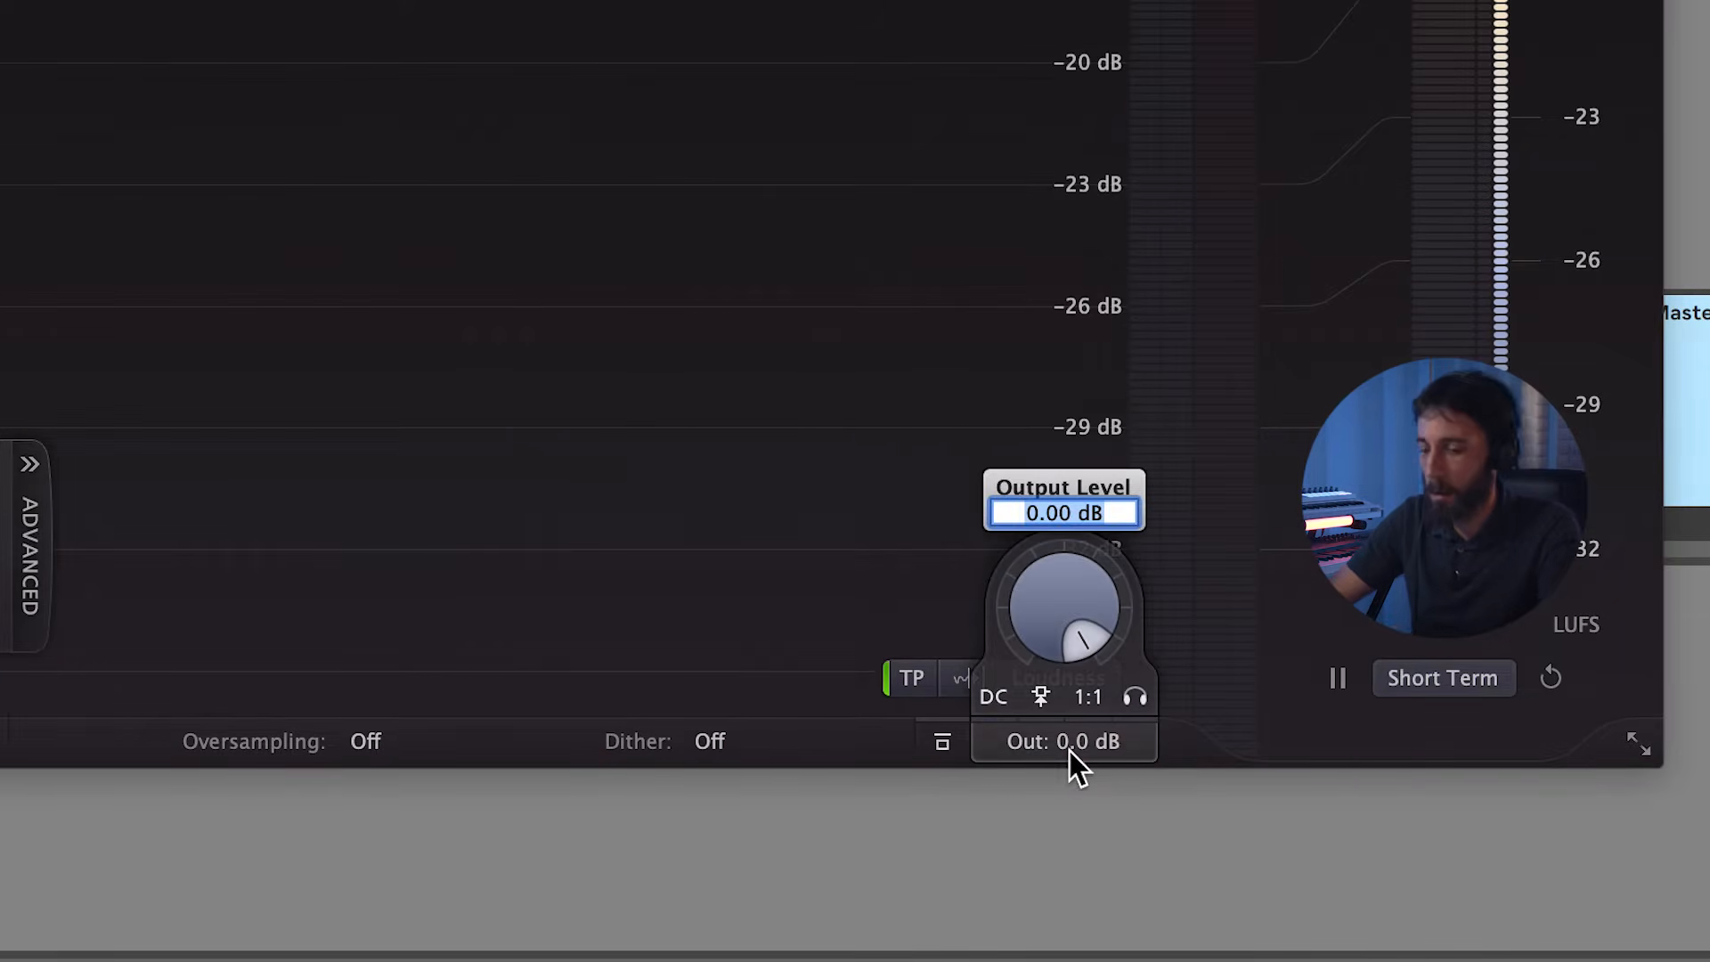
pyautogui.write('-2')
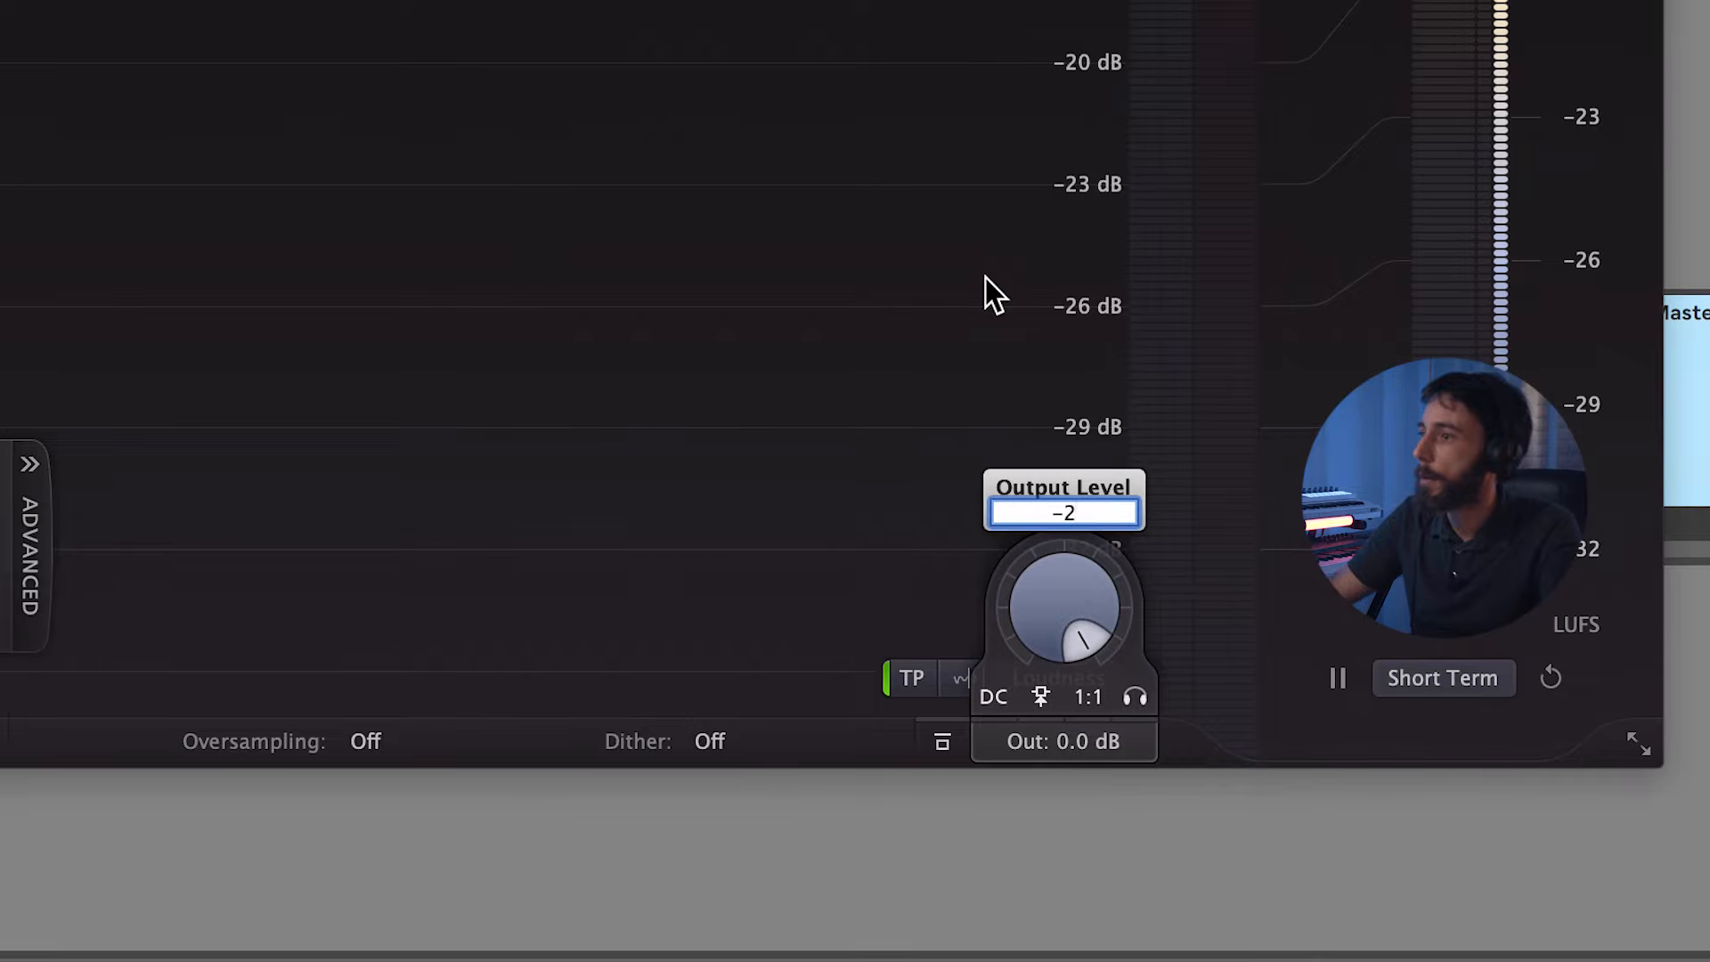
pyautogui.press('Return')
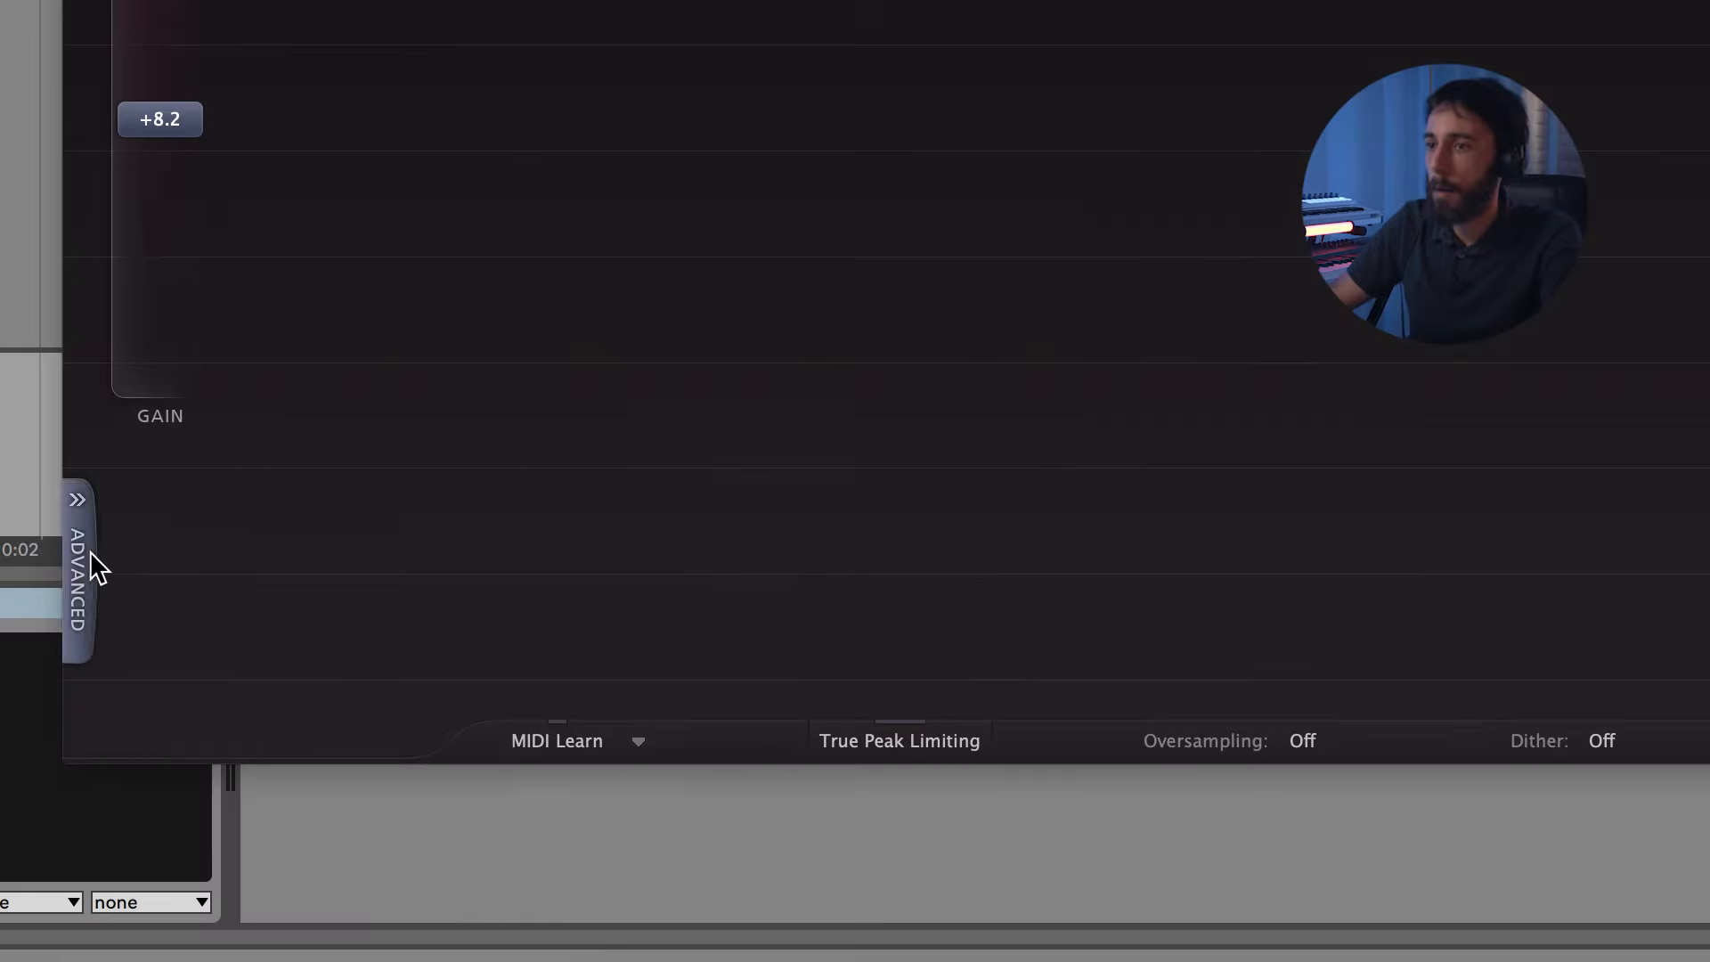
# Choose the Transparent limiting style in the advanced settings and lower the gain to about +8 dB.
pyautogui.click(89, 561)
pyautogui.click(201, 582)
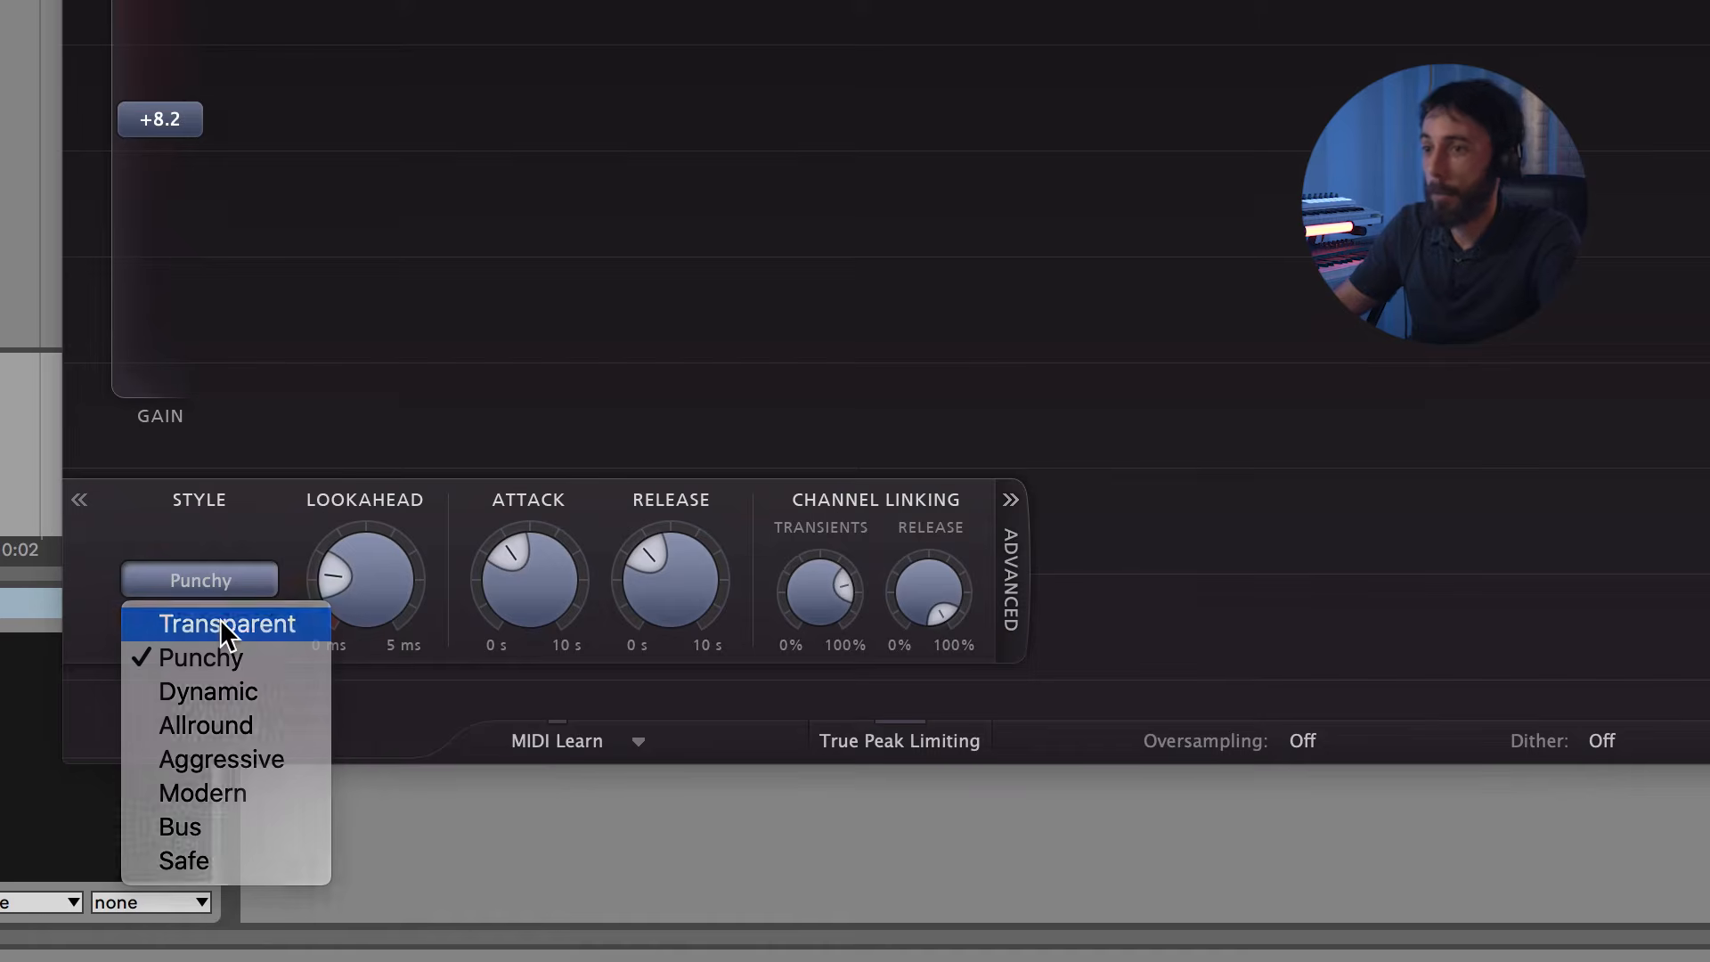
pyautogui.click(221, 618)
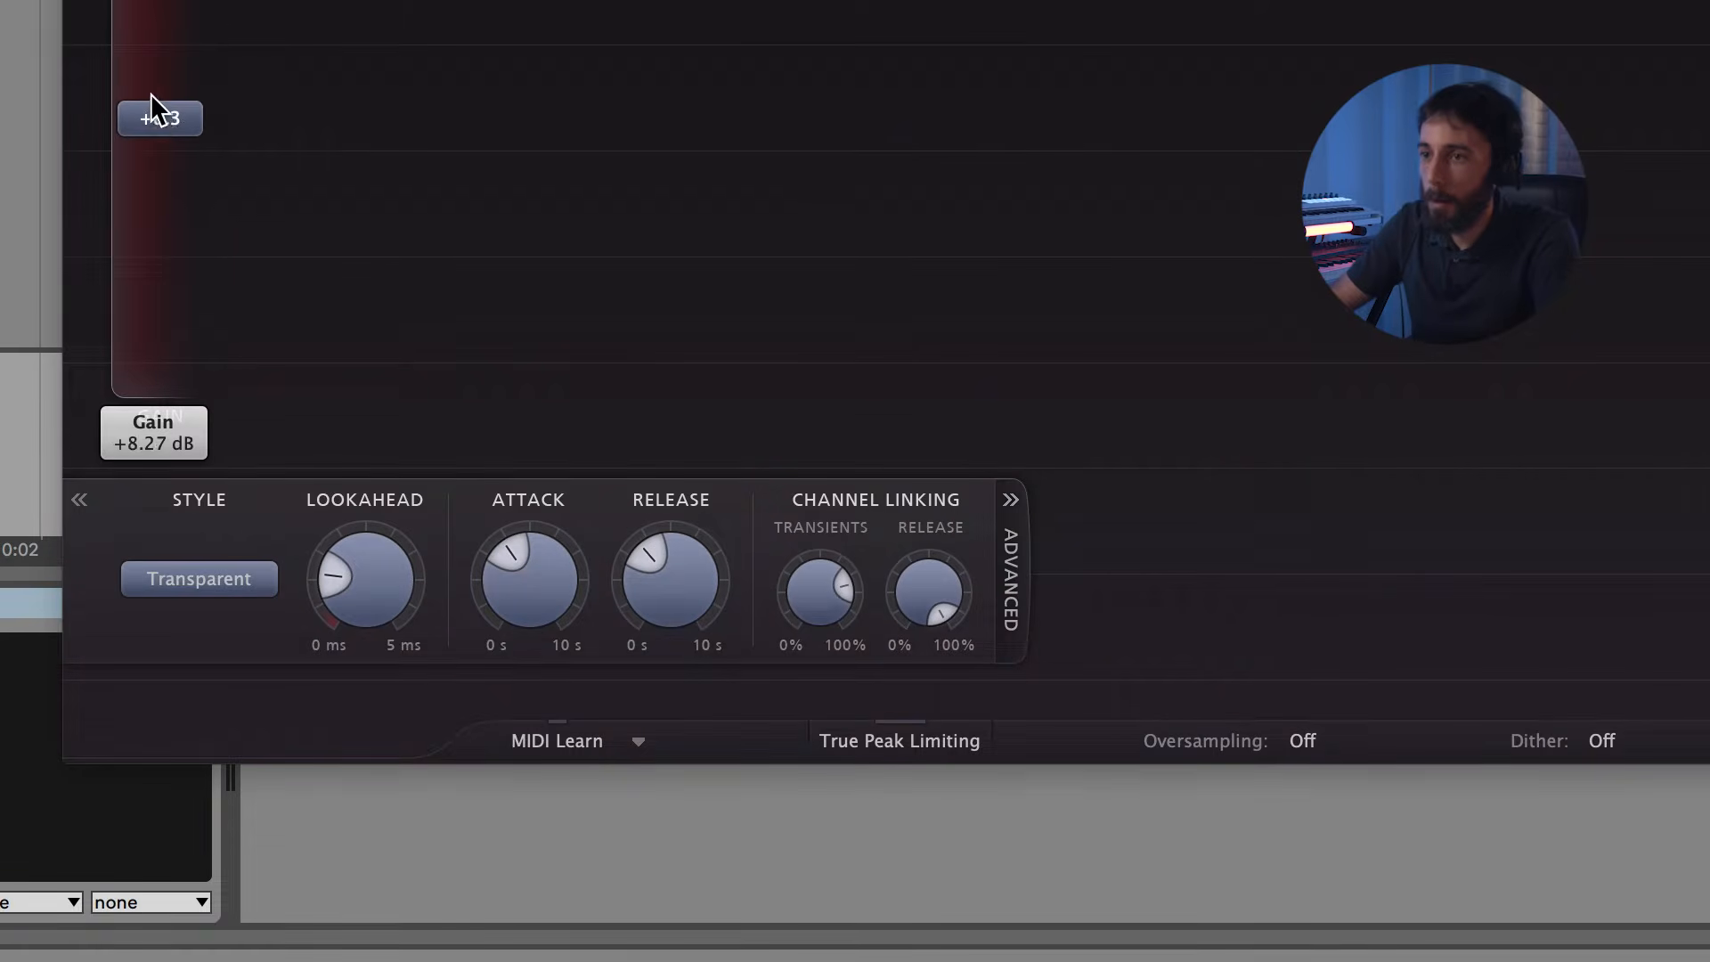
pyautogui.moveTo(151, 93); pyautogui.dragTo(159, 132)
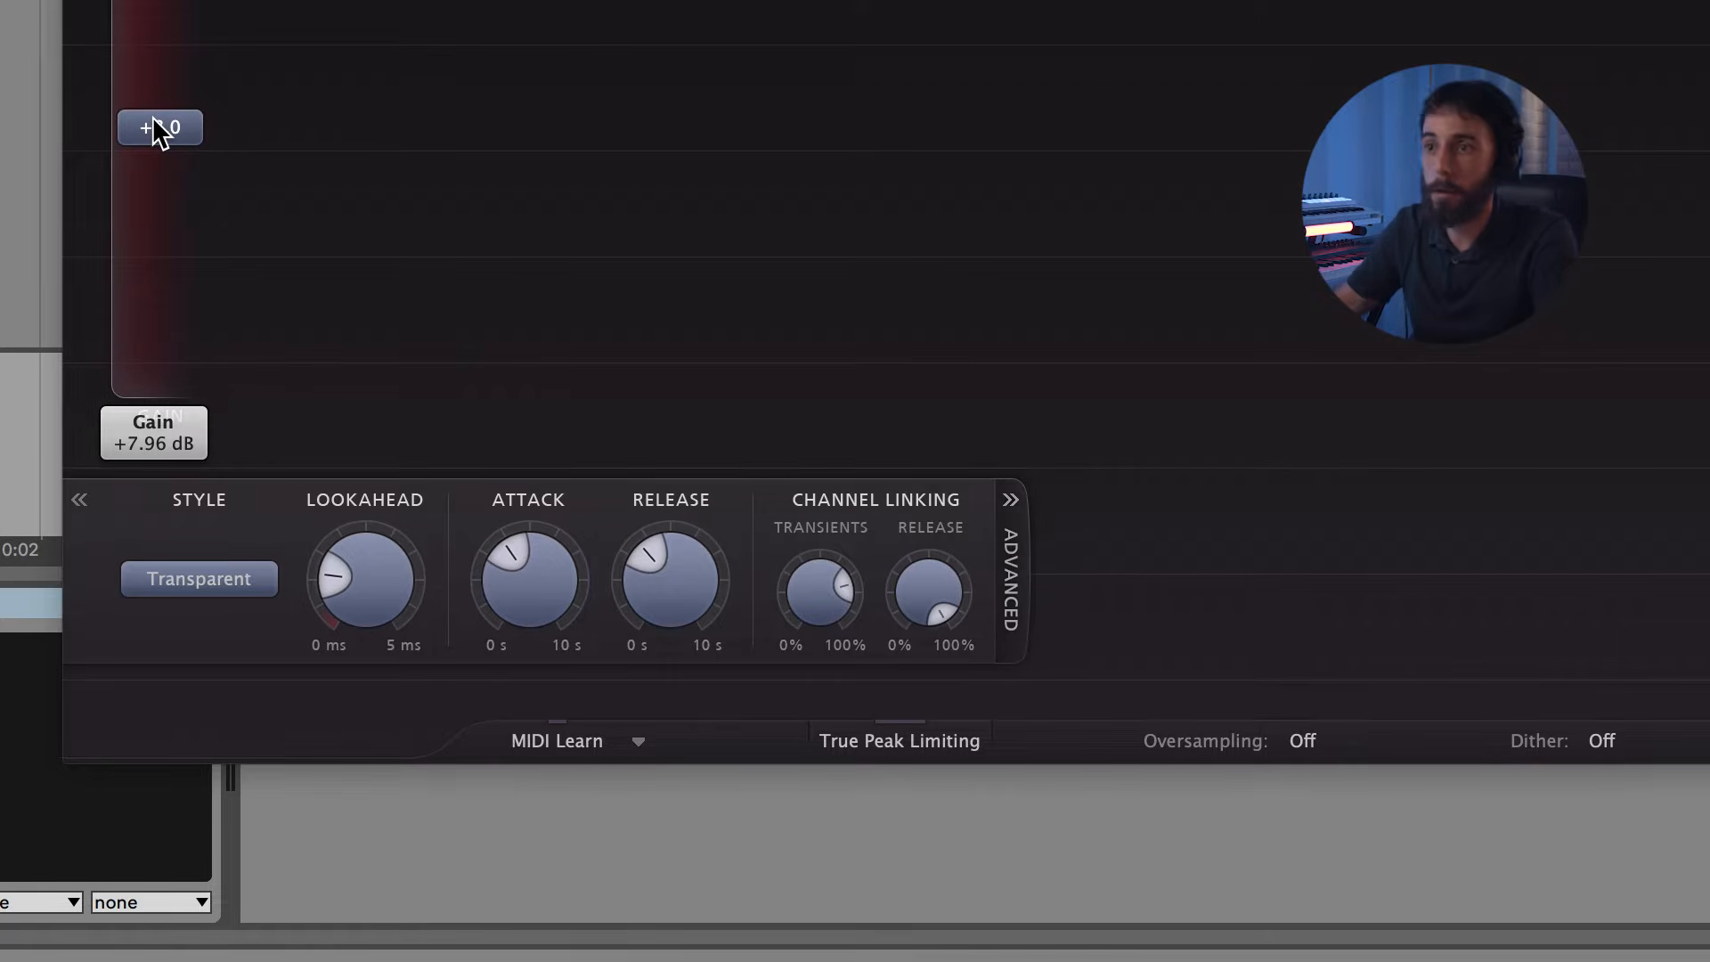
# Audition the Punchy, Dynamic, Allround and Aggressive limiting styles one after another.
pyautogui.click(244, 579)
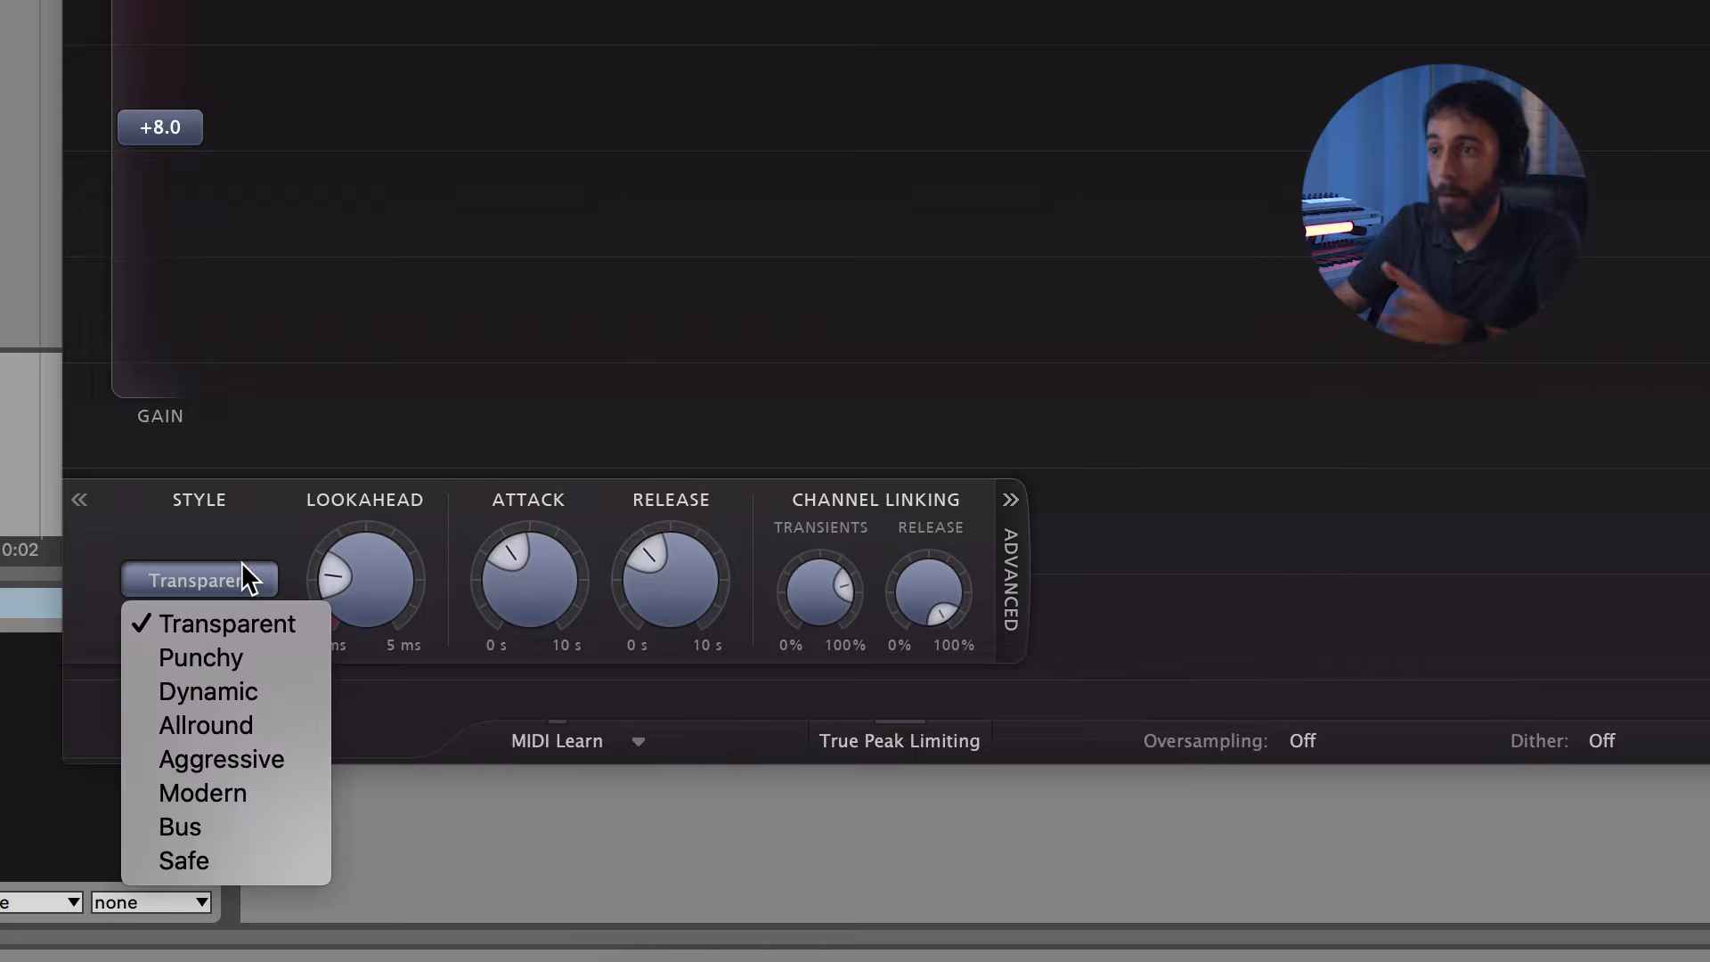
pyautogui.click(237, 659)
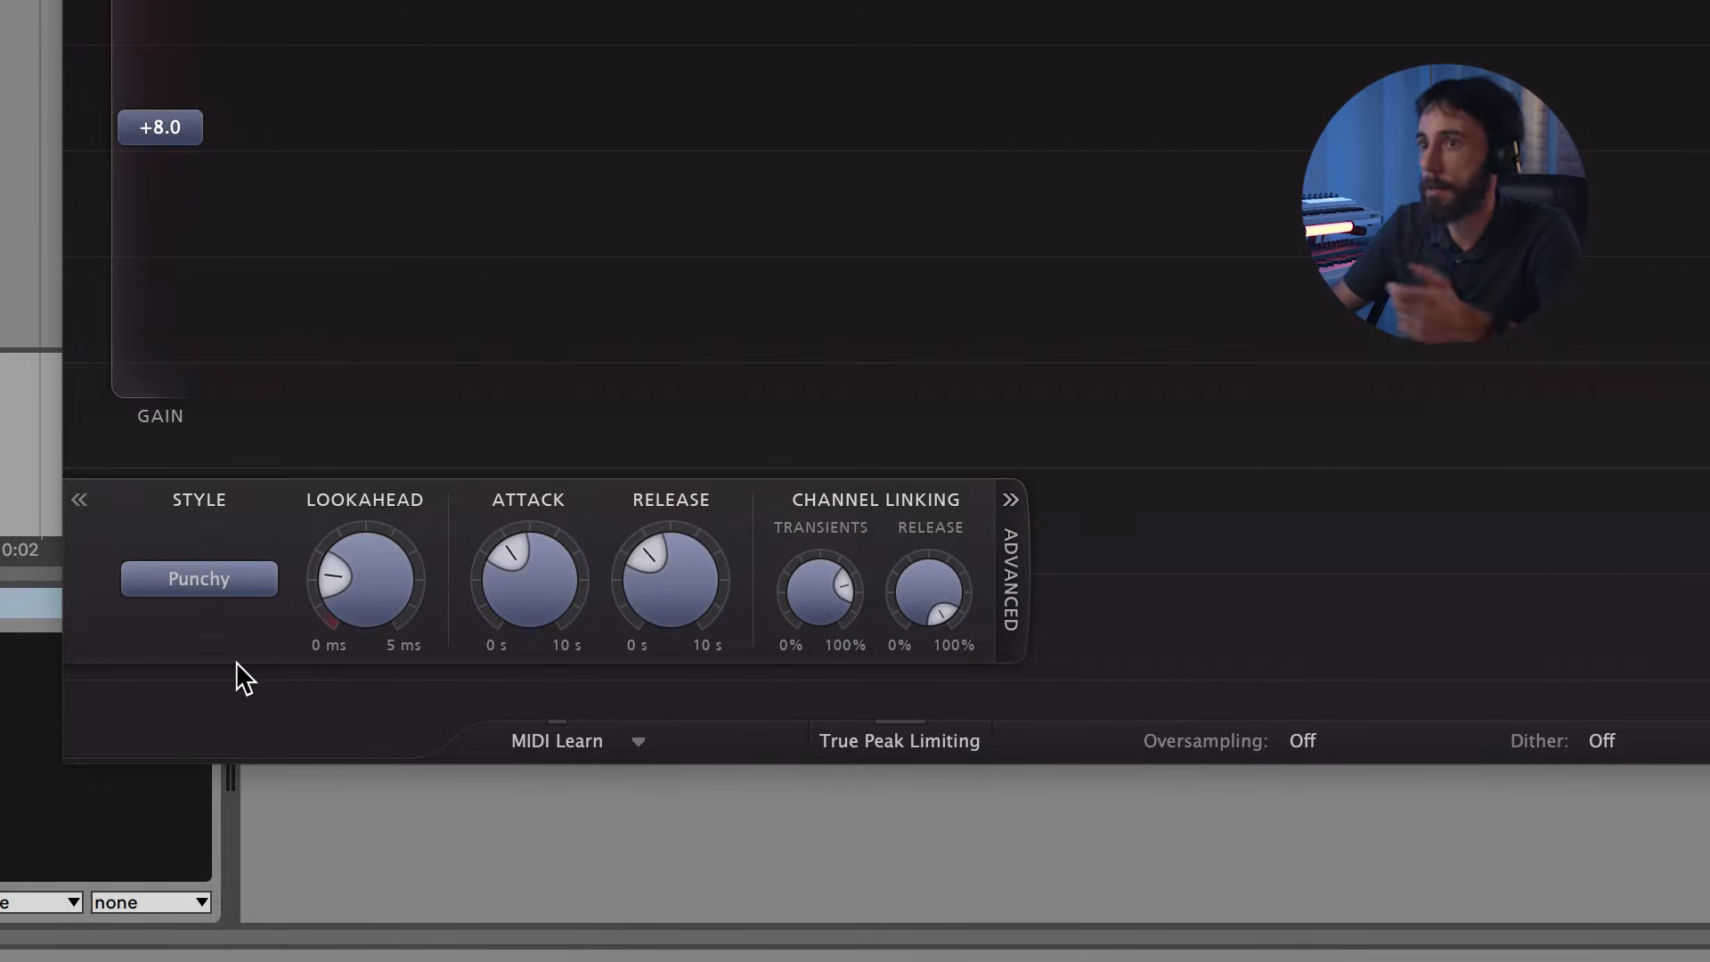
pyautogui.click(201, 583)
pyautogui.click(237, 691)
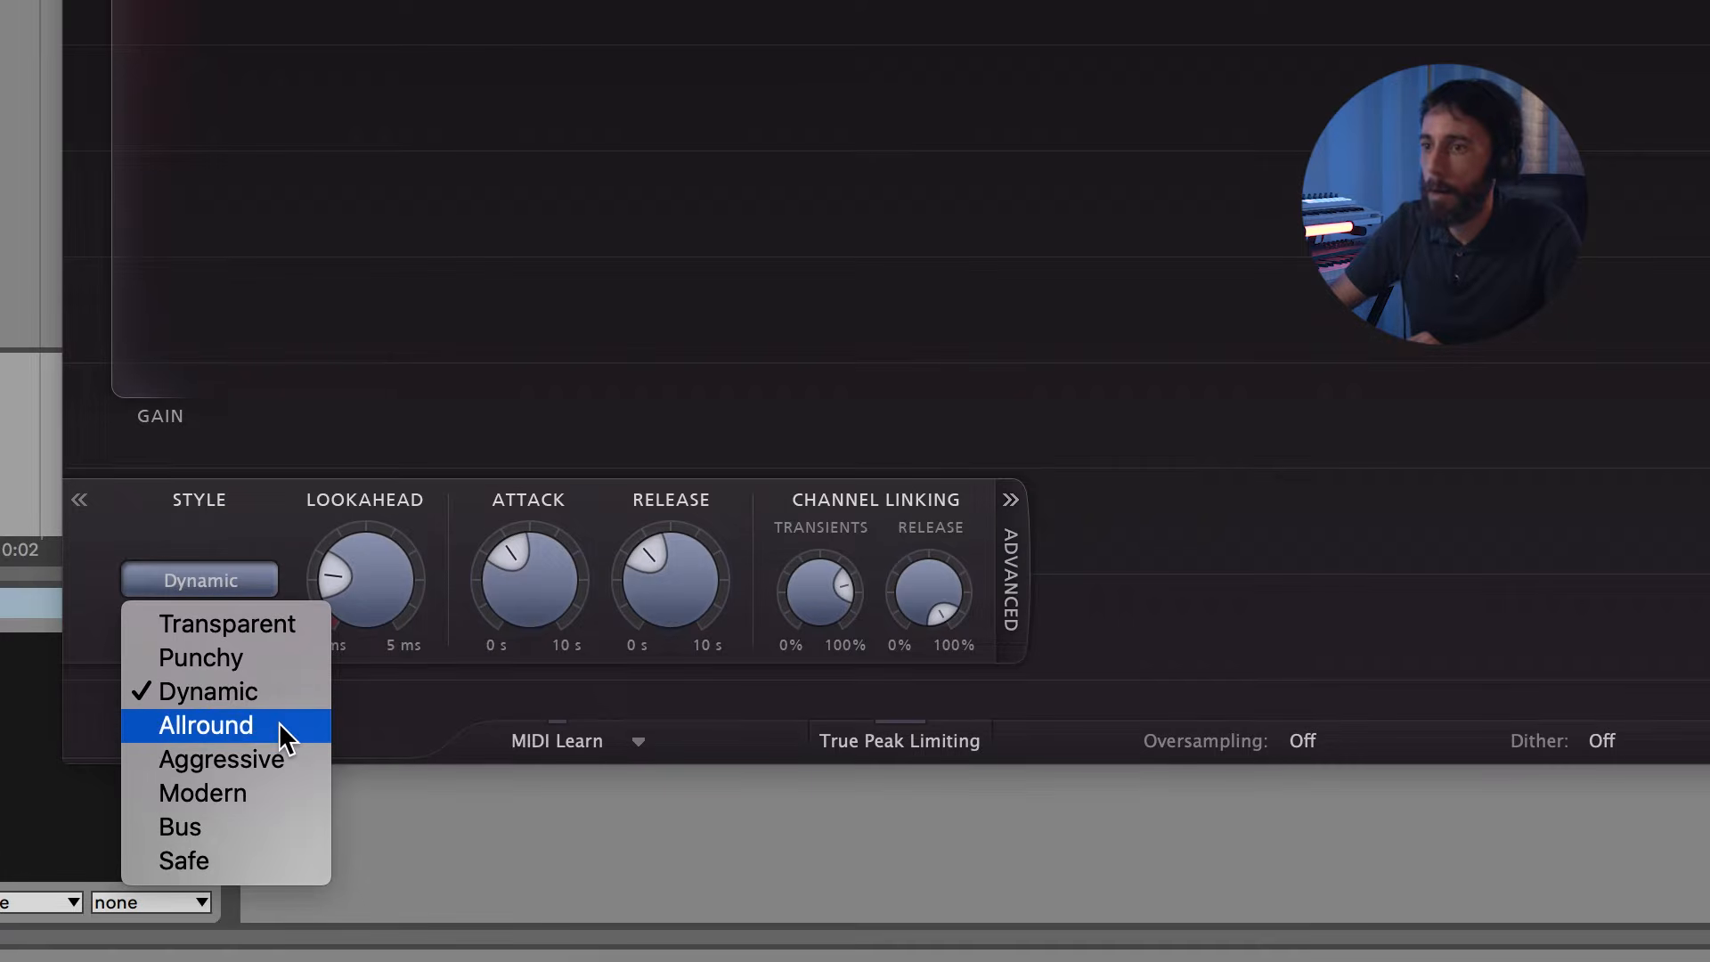
pyautogui.click(280, 723)
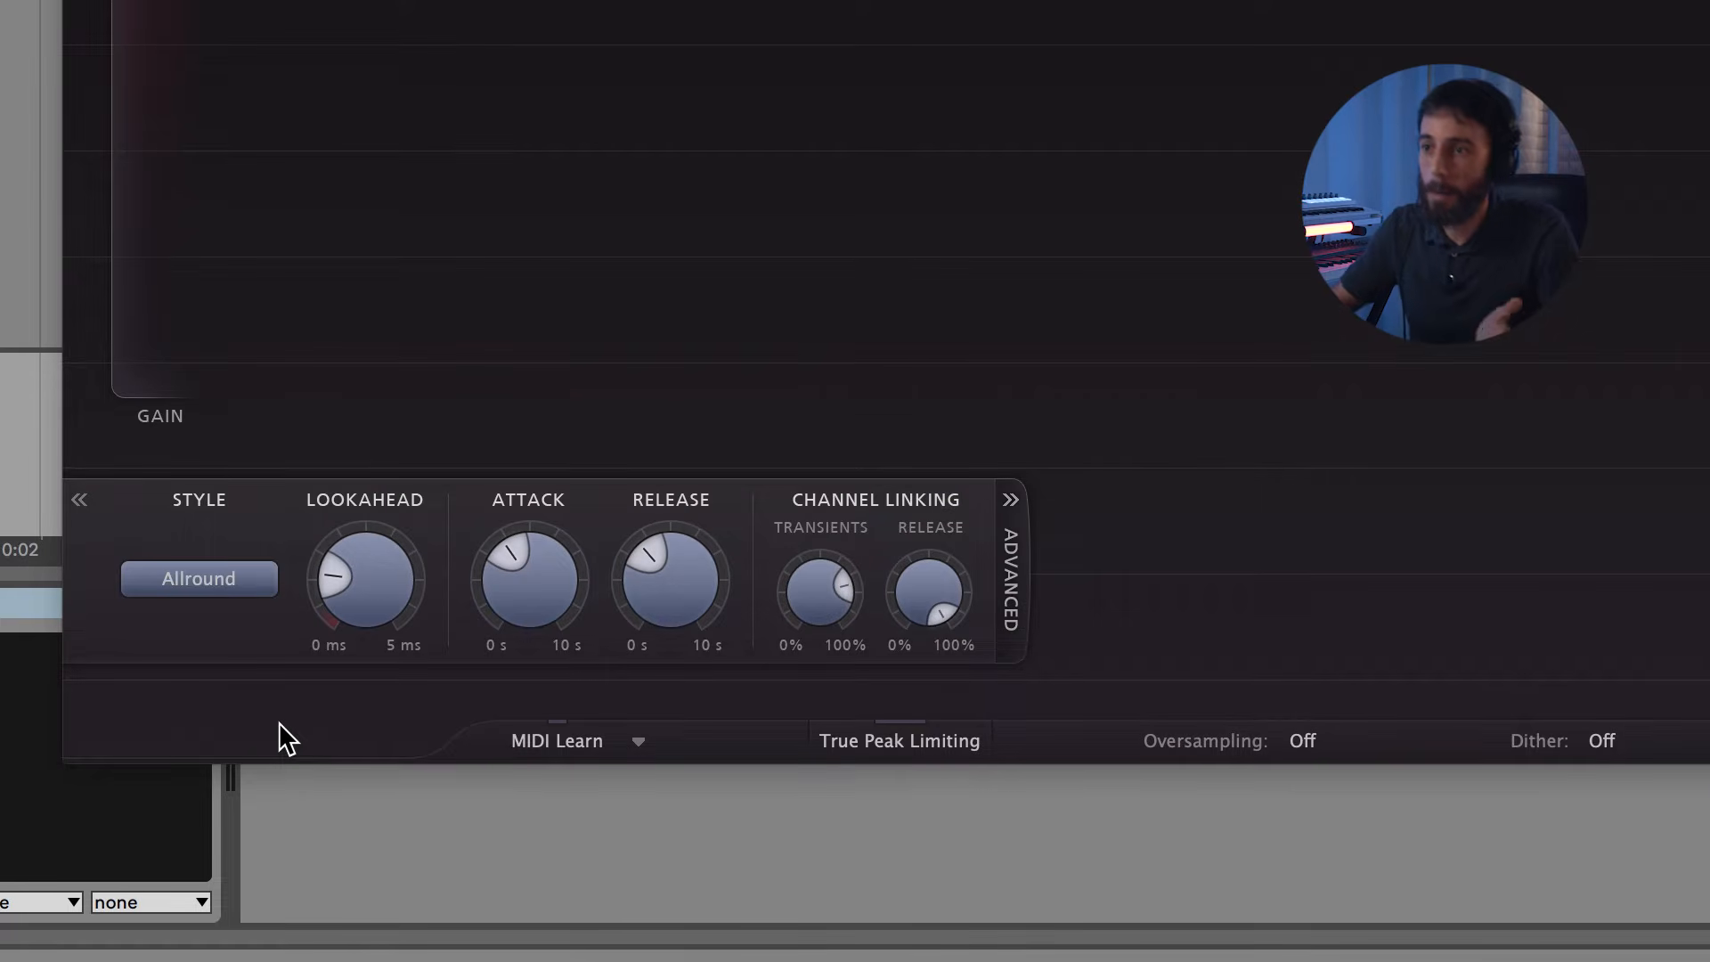
pyautogui.click(198, 577)
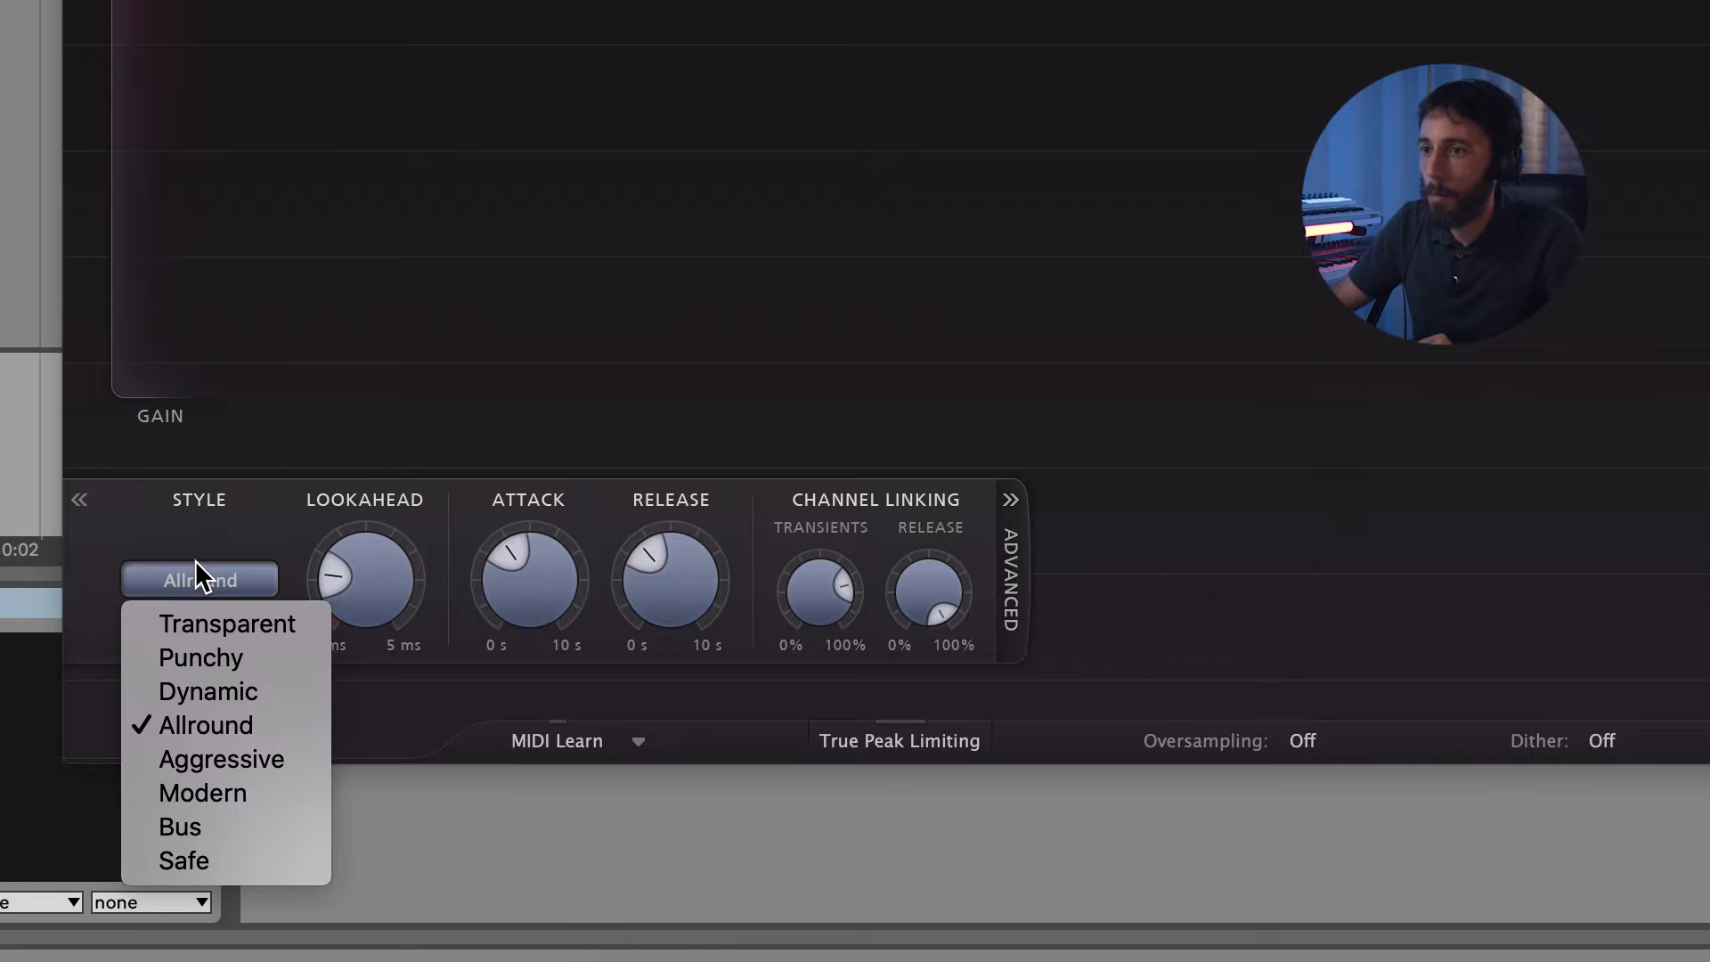
pyautogui.click(278, 764)
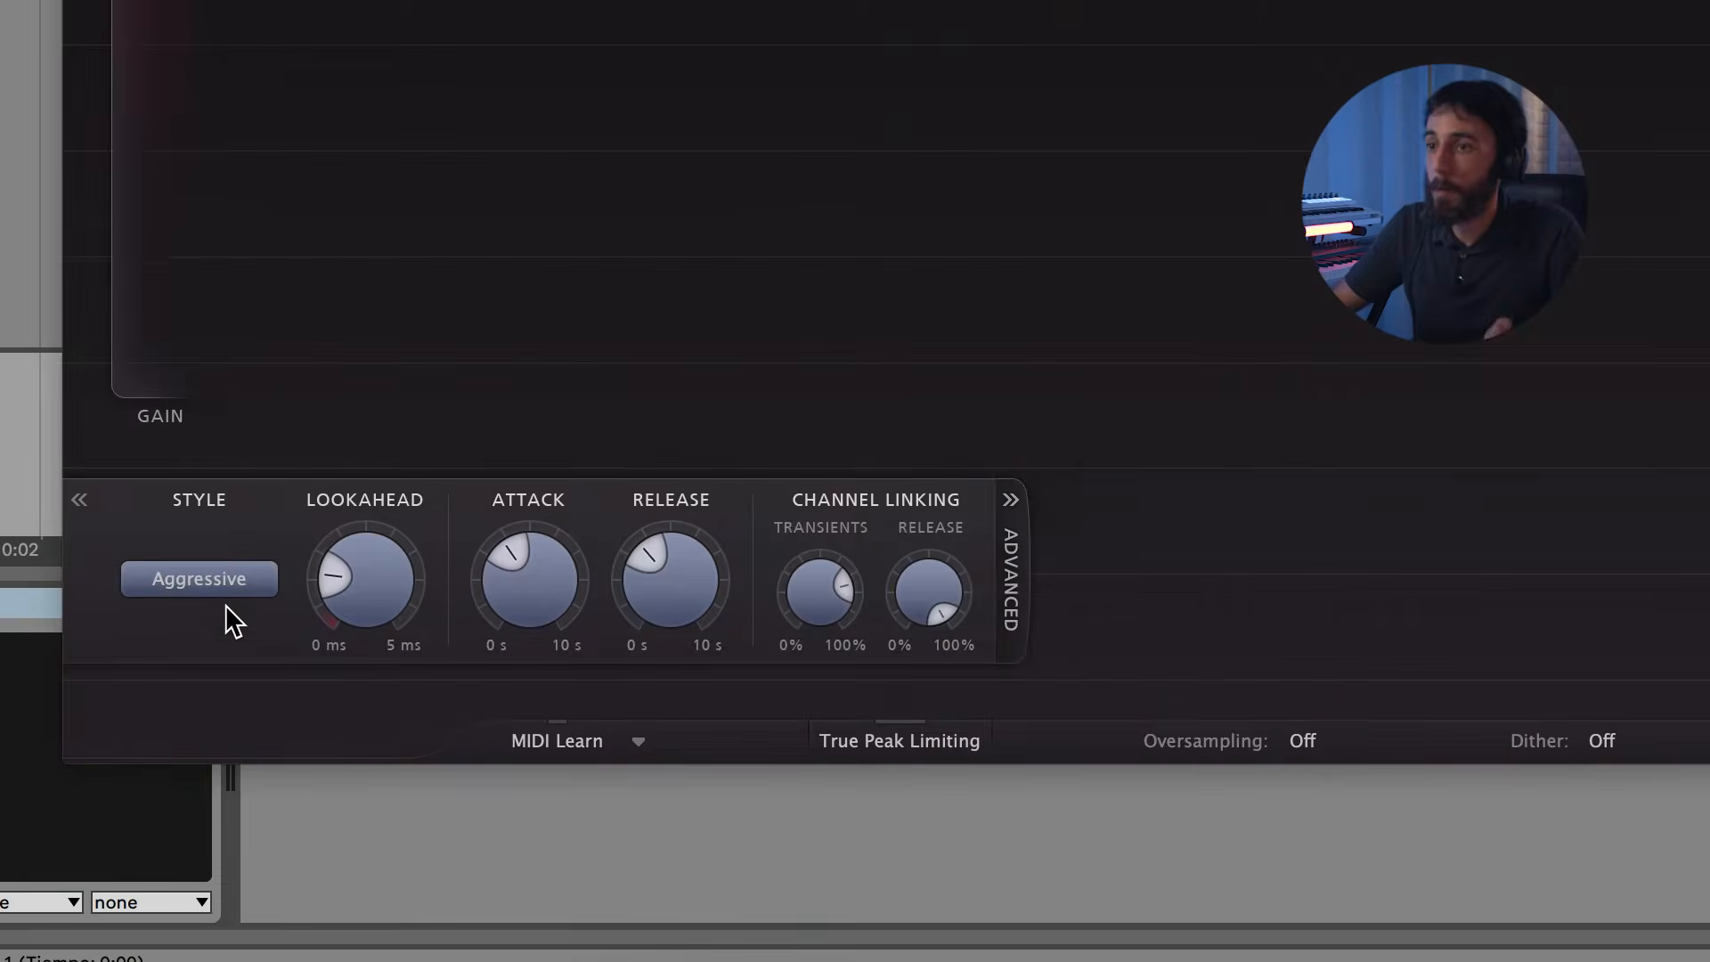
# Audition the Modern, Bus and Safe limiting styles one after another.
pyautogui.click(218, 587)
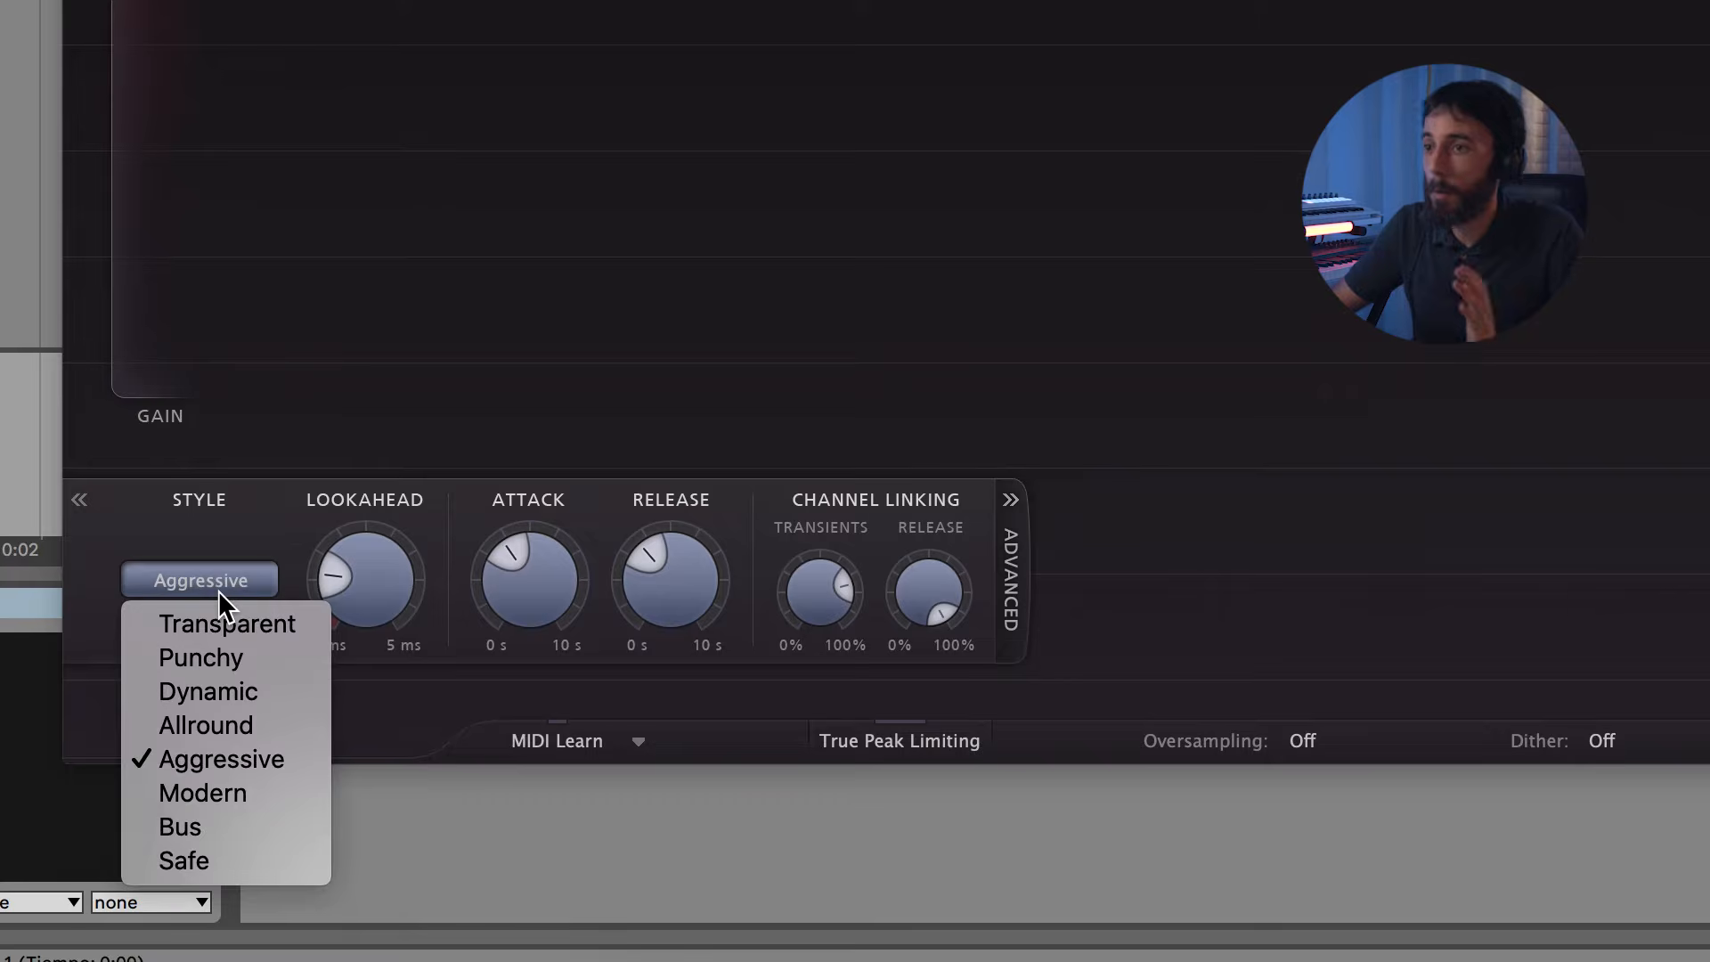
pyautogui.click(270, 792)
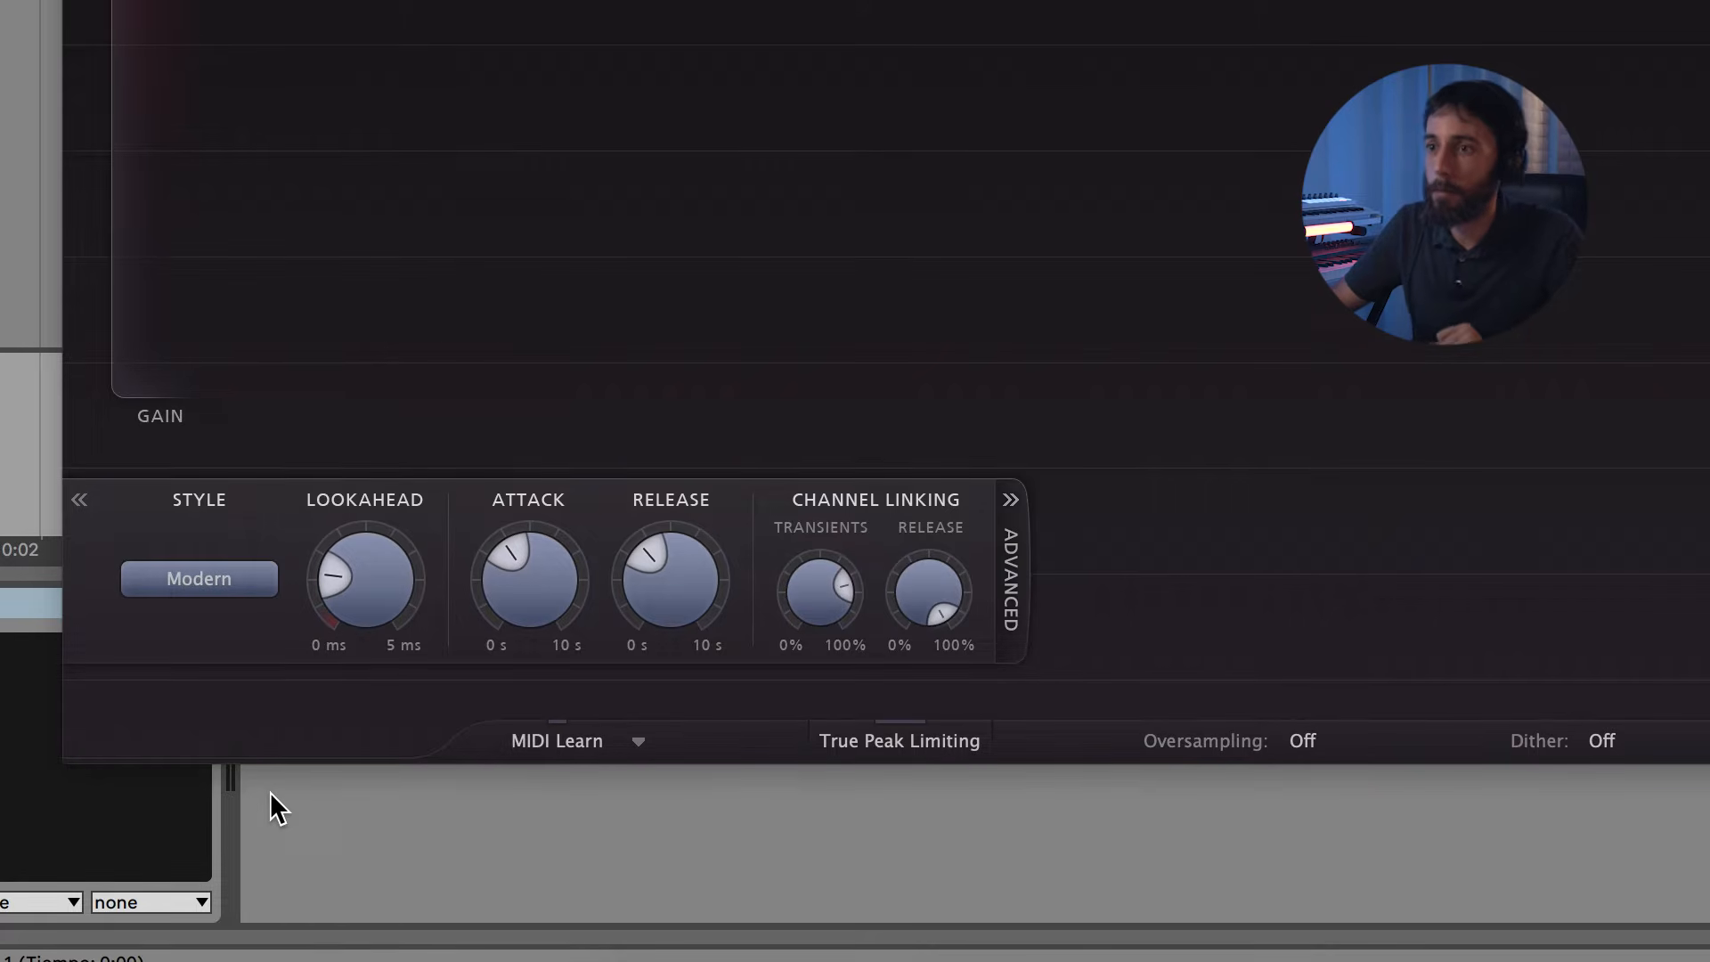
pyautogui.click(227, 580)
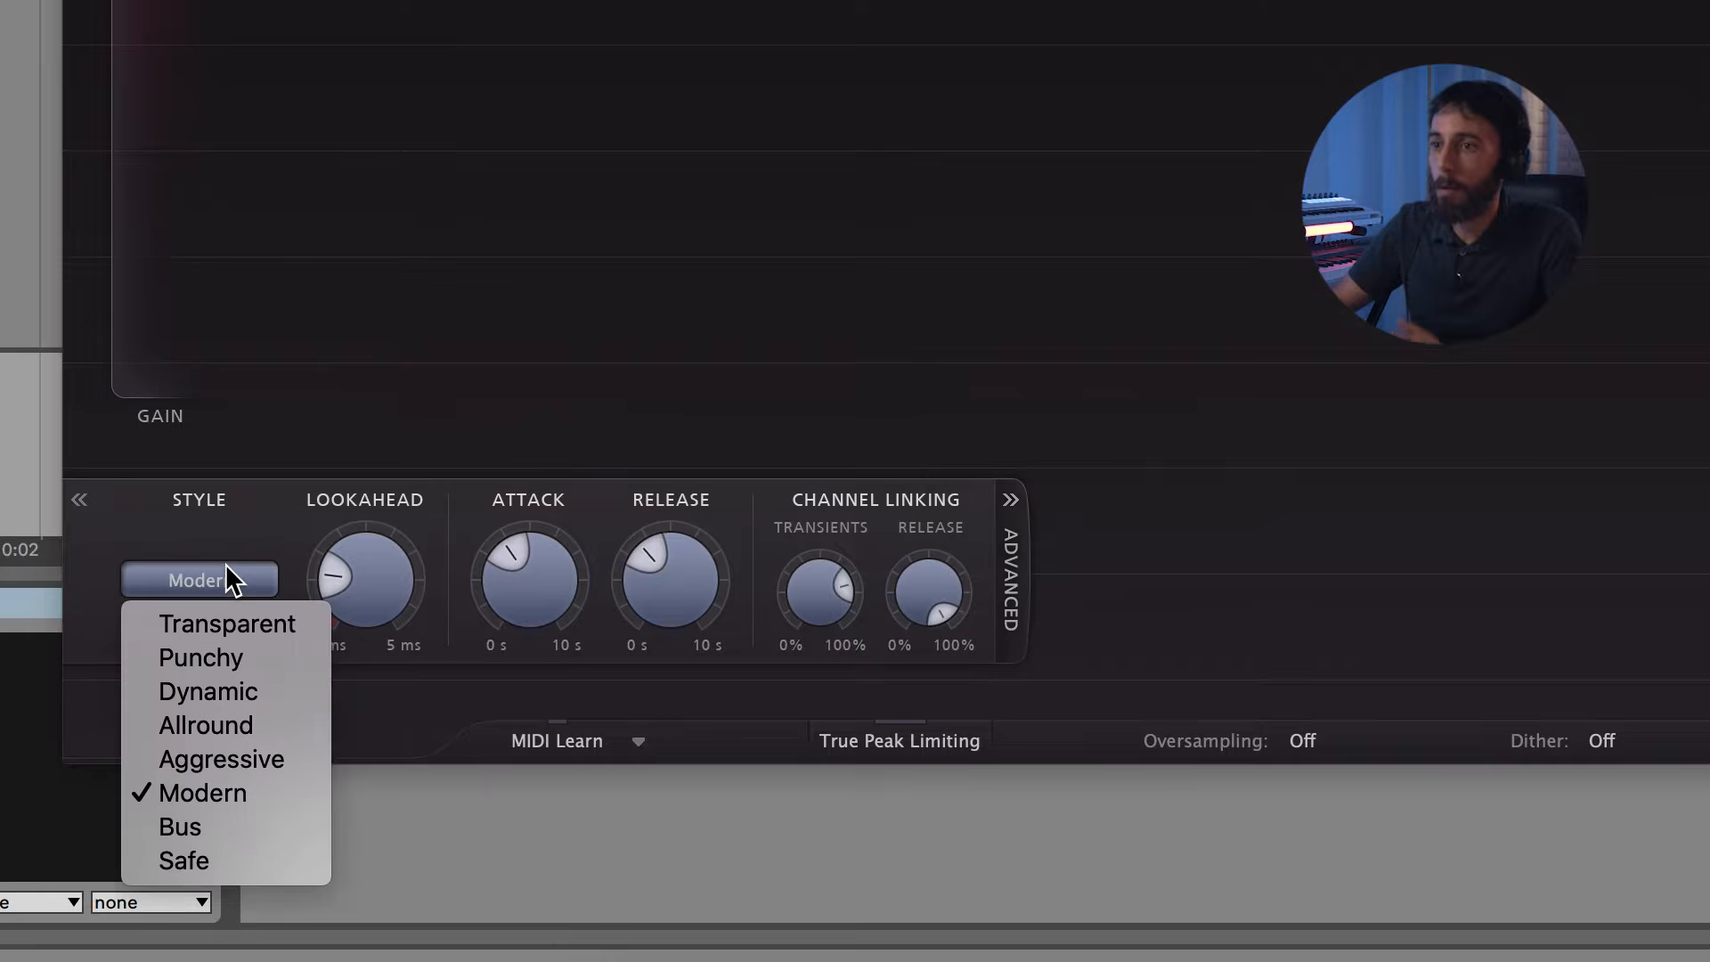
pyautogui.click(217, 820)
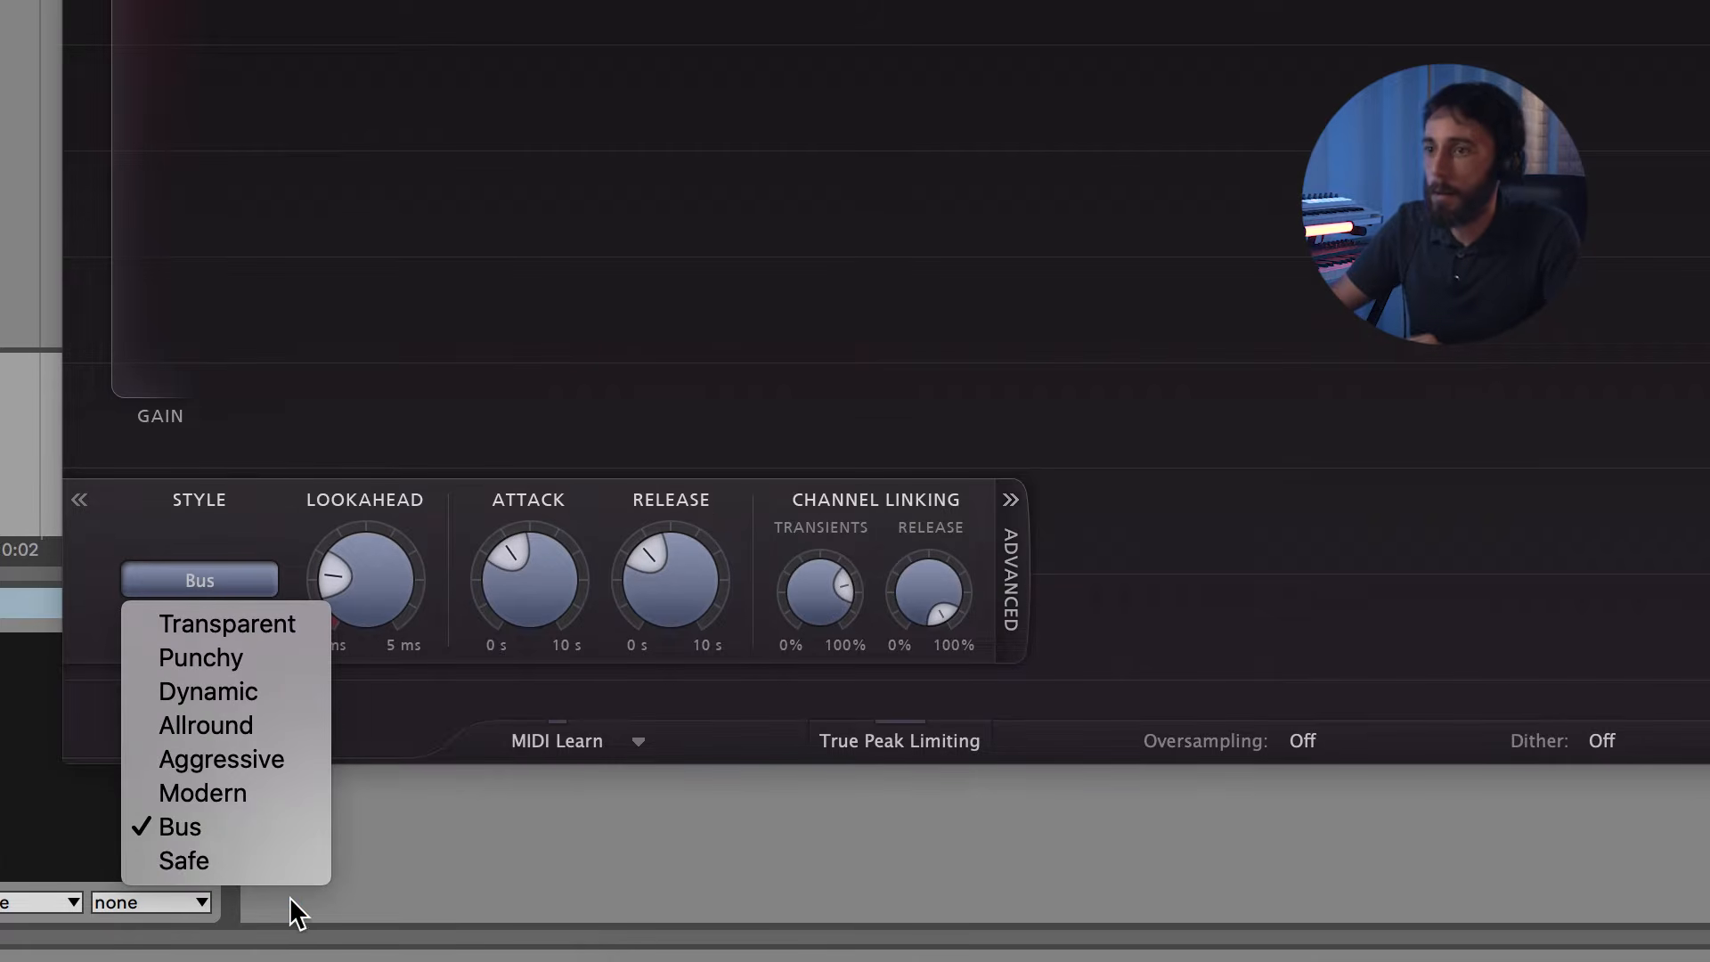
pyautogui.click(259, 859)
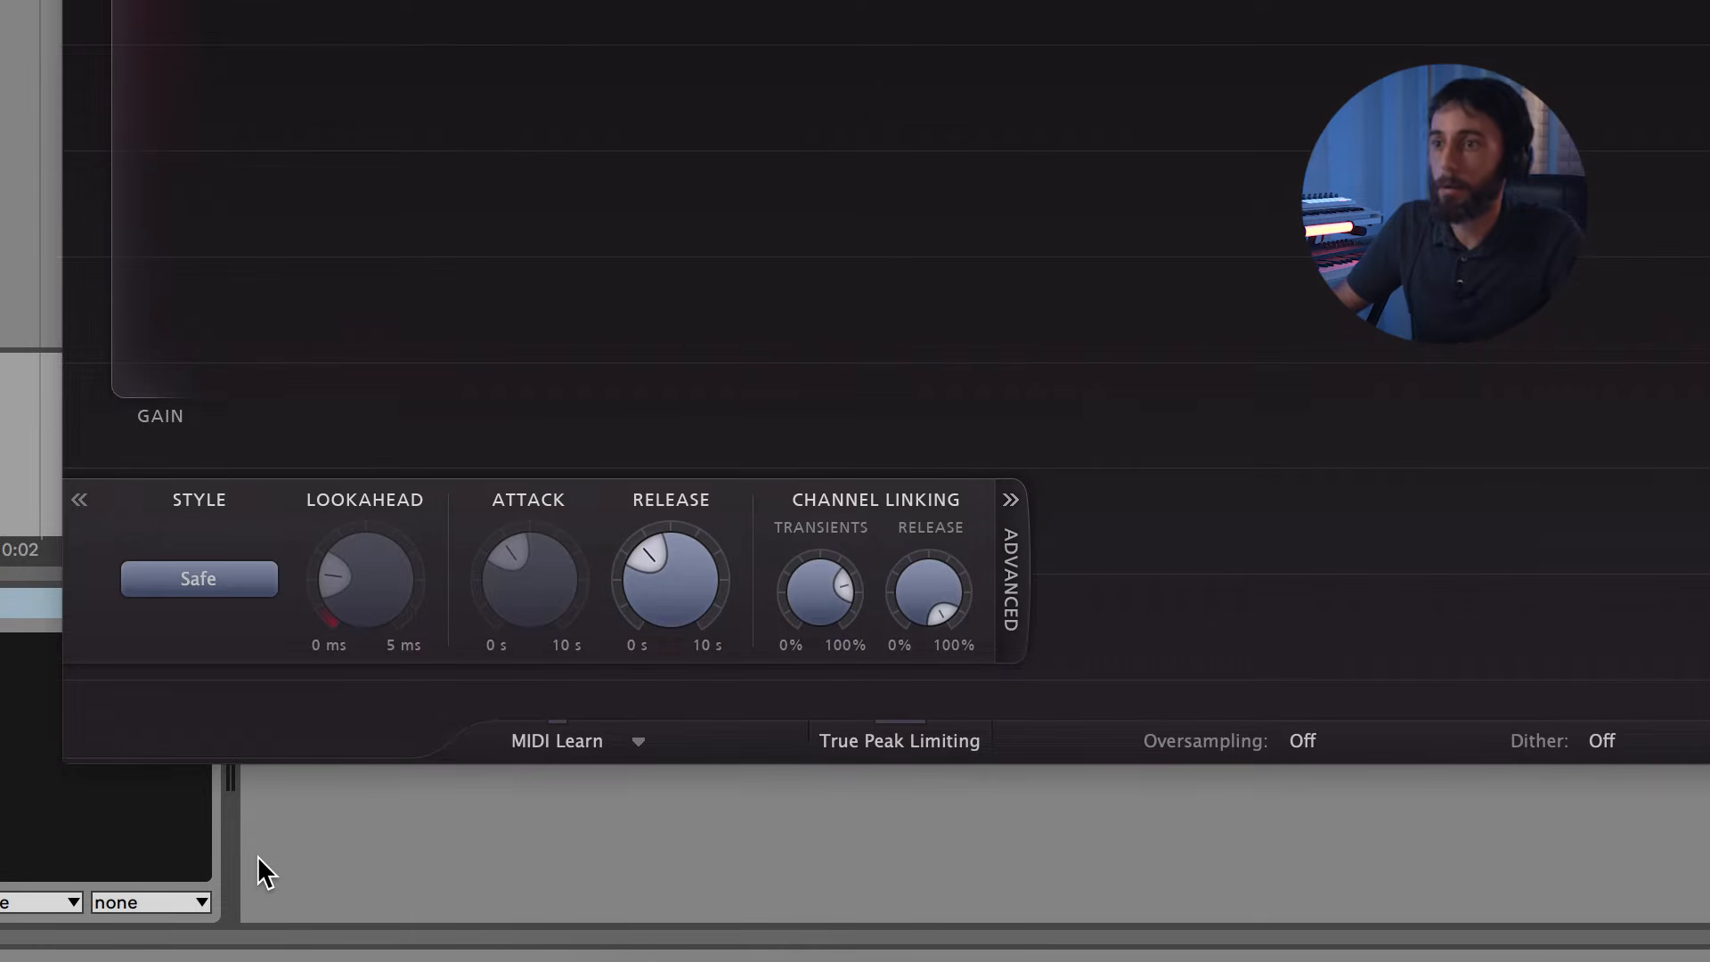
pyautogui.click(189, 579)
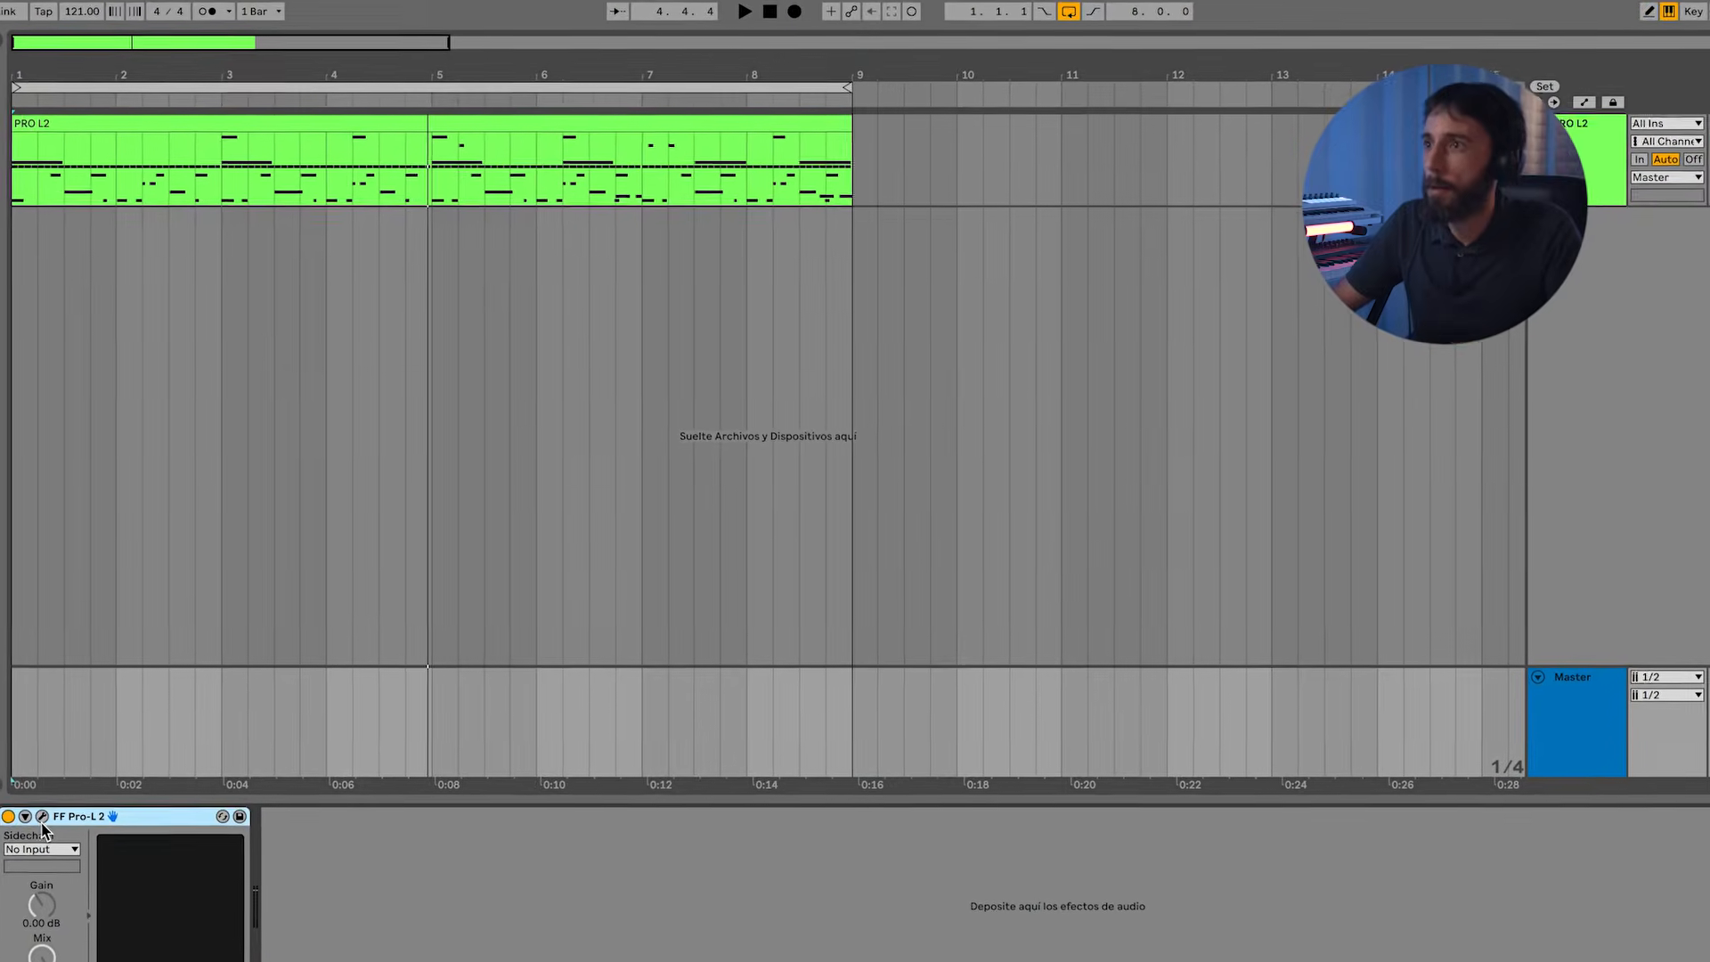
# Open the FF Pro-L 2 window on the Master track and push the gain to +30 dB before lowering it to about +7.2 dB.
pyautogui.click(42, 817)
pyautogui.moveTo(179, 538)
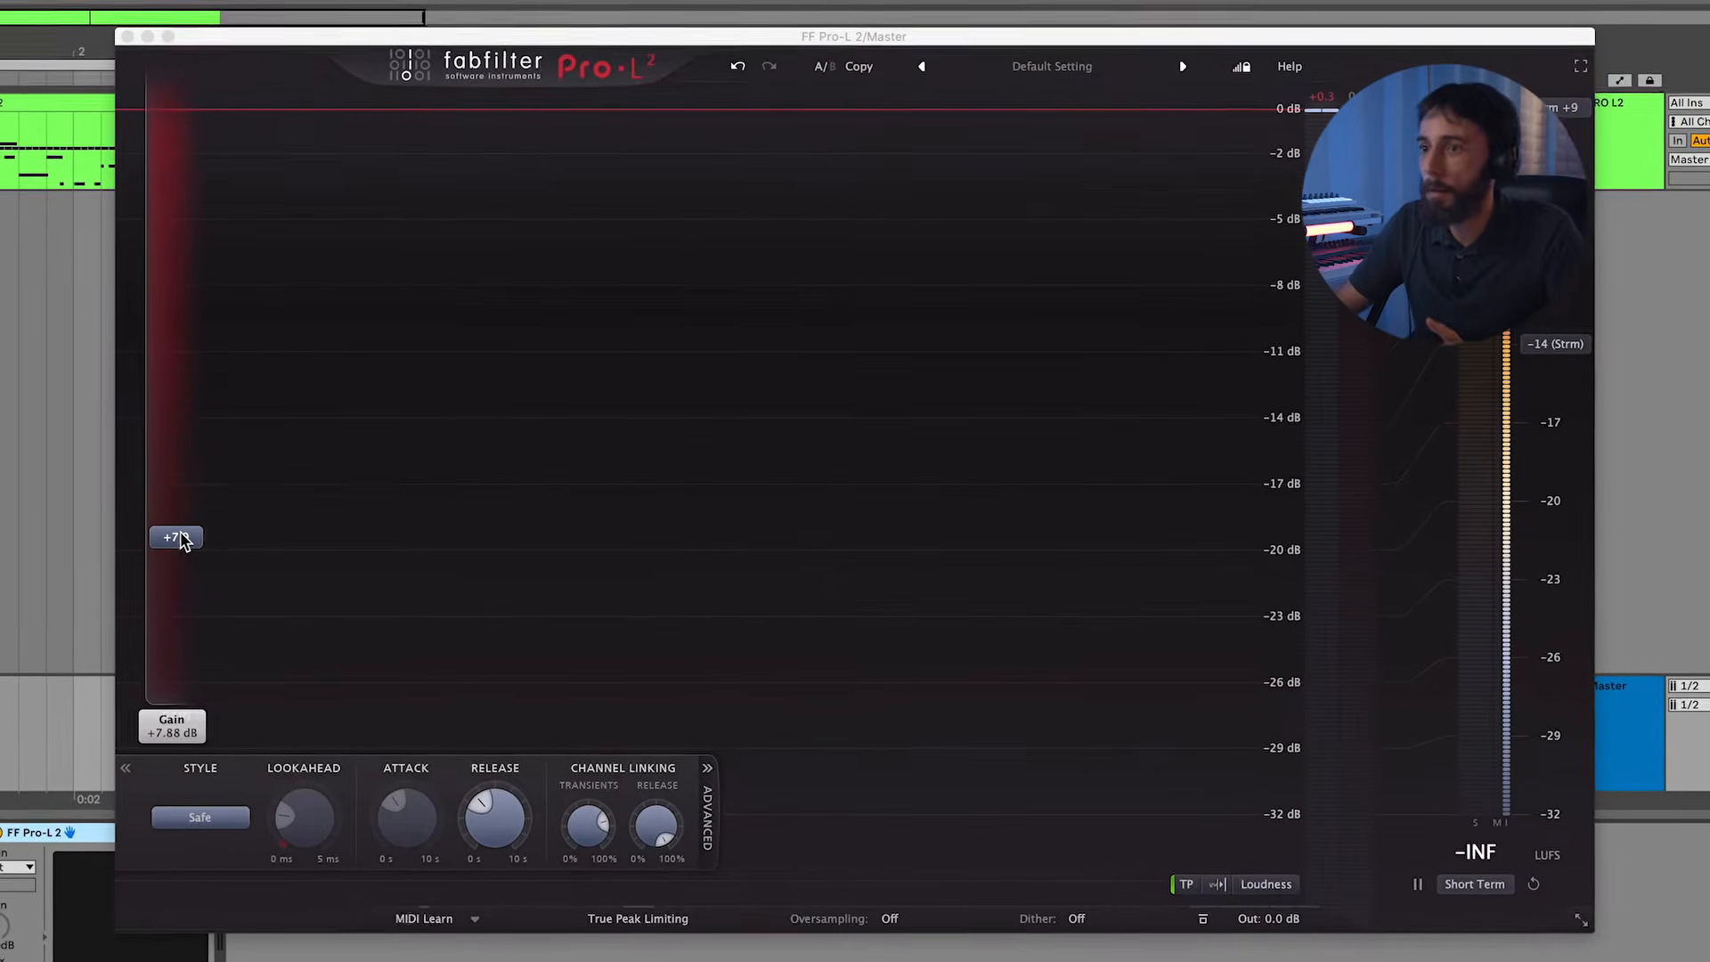
pyautogui.moveTo(182, 540); pyautogui.dragTo(178, 104)
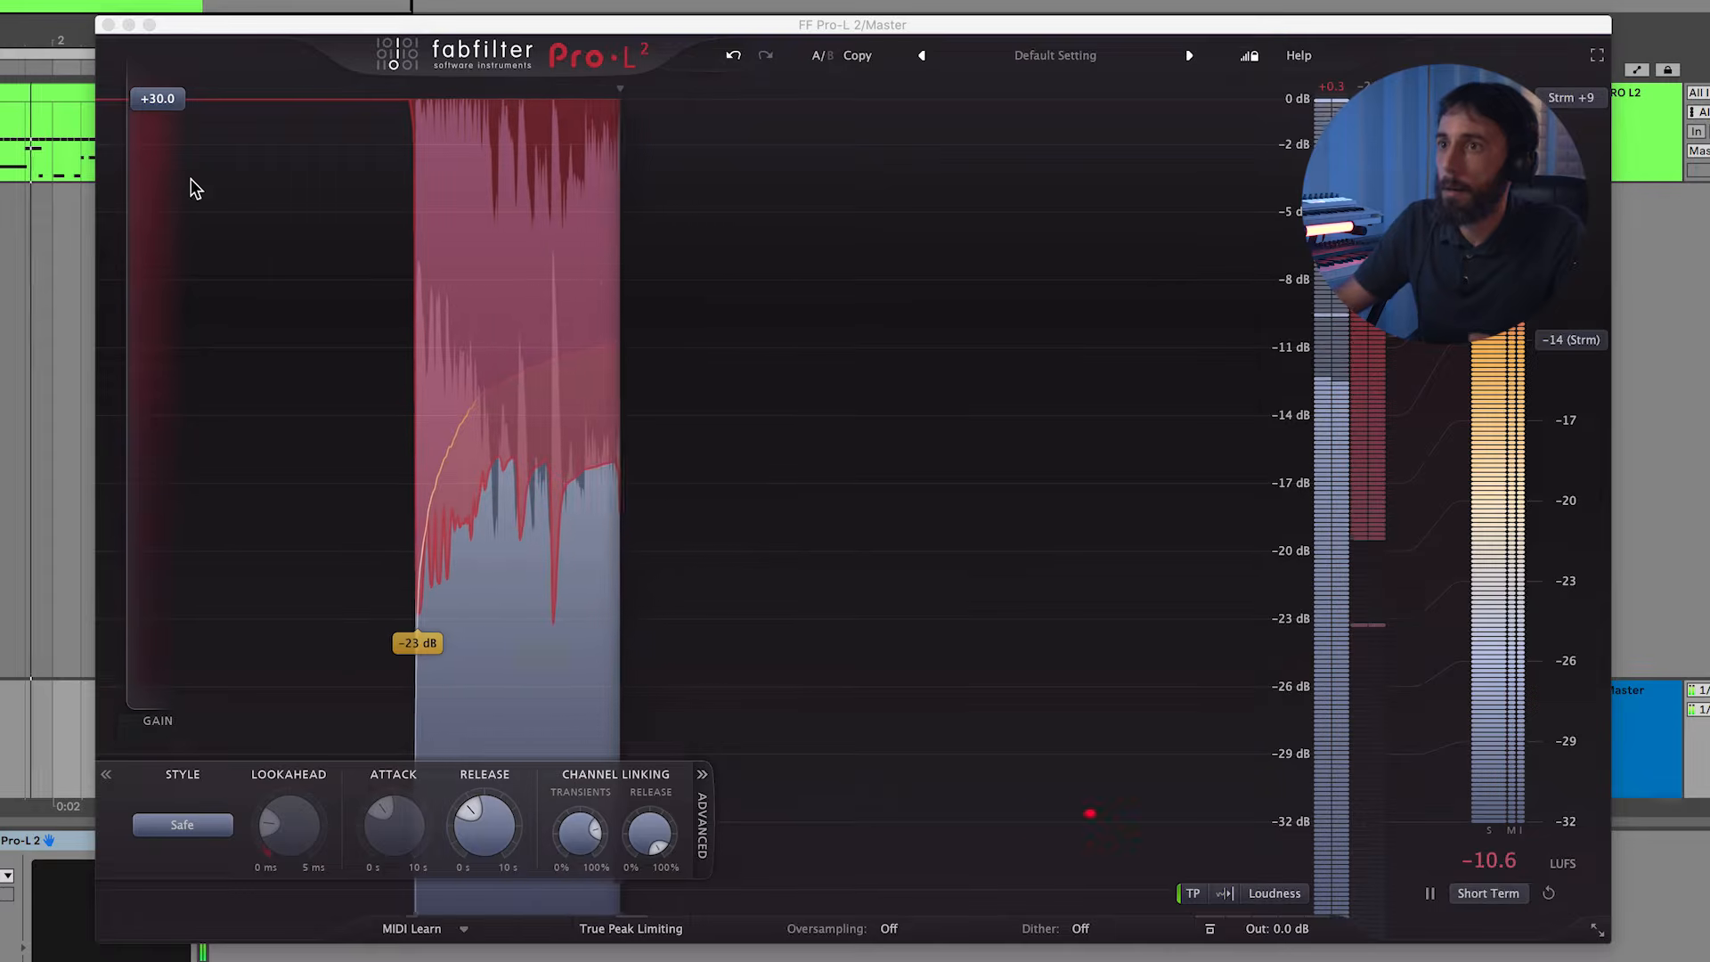
pyautogui.moveTo(169, 112)
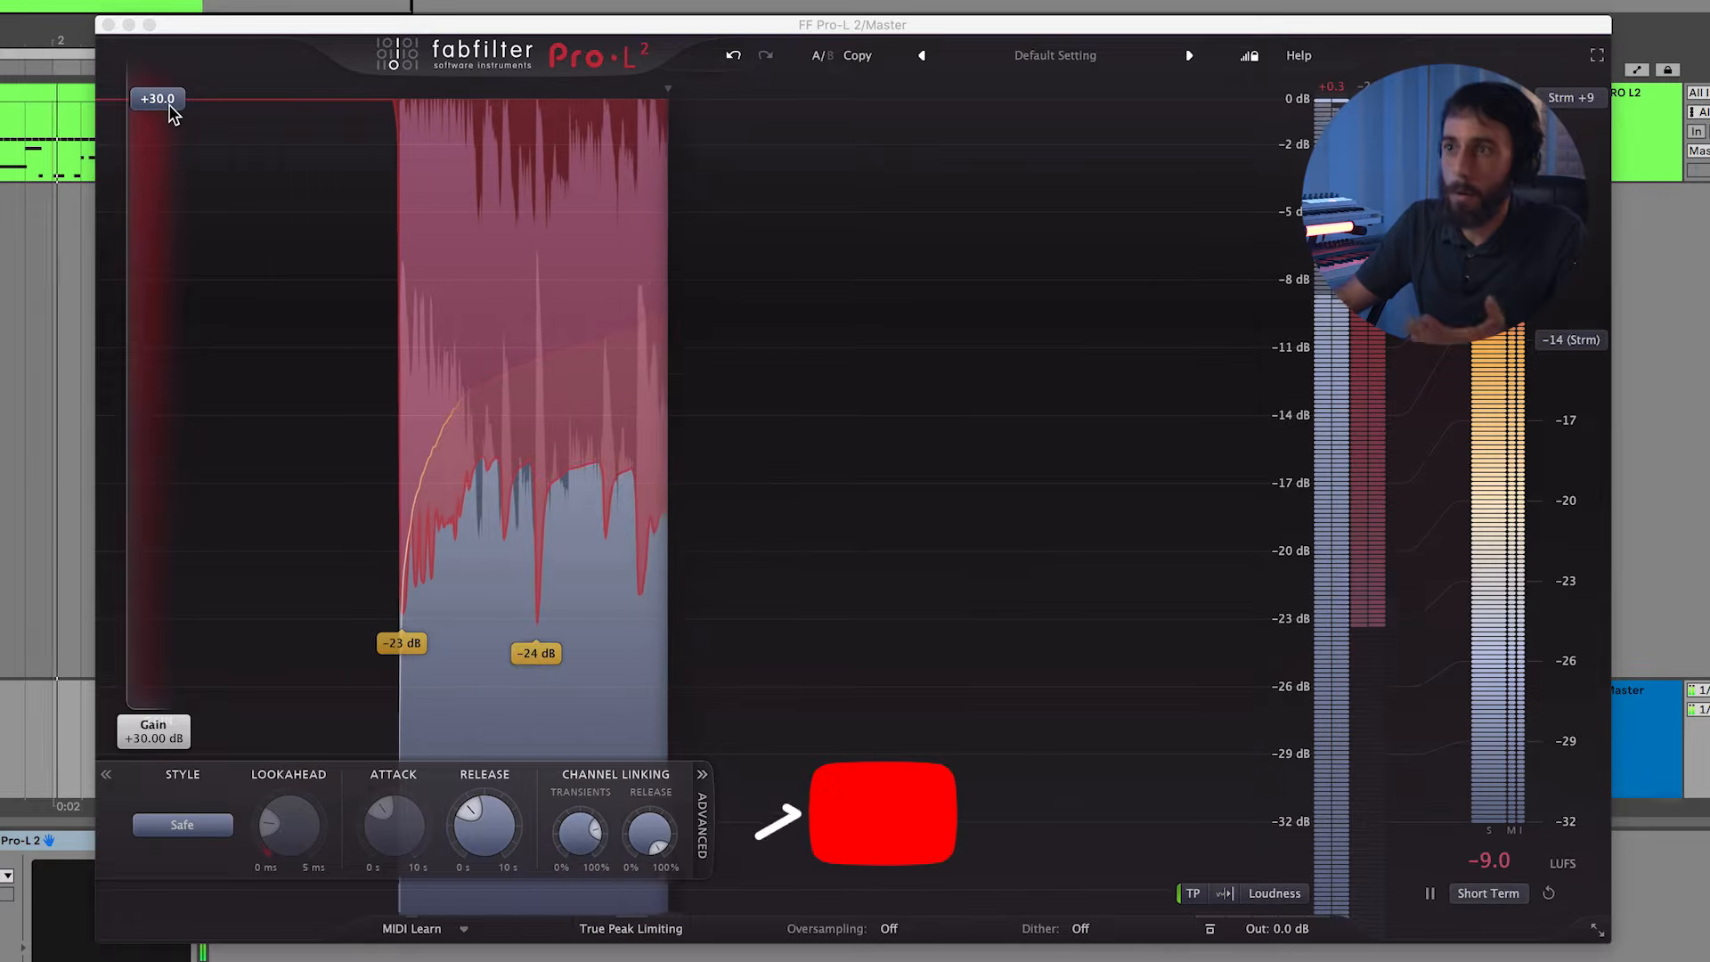
pyautogui.moveTo(169, 111); pyautogui.dragTo(172, 606)
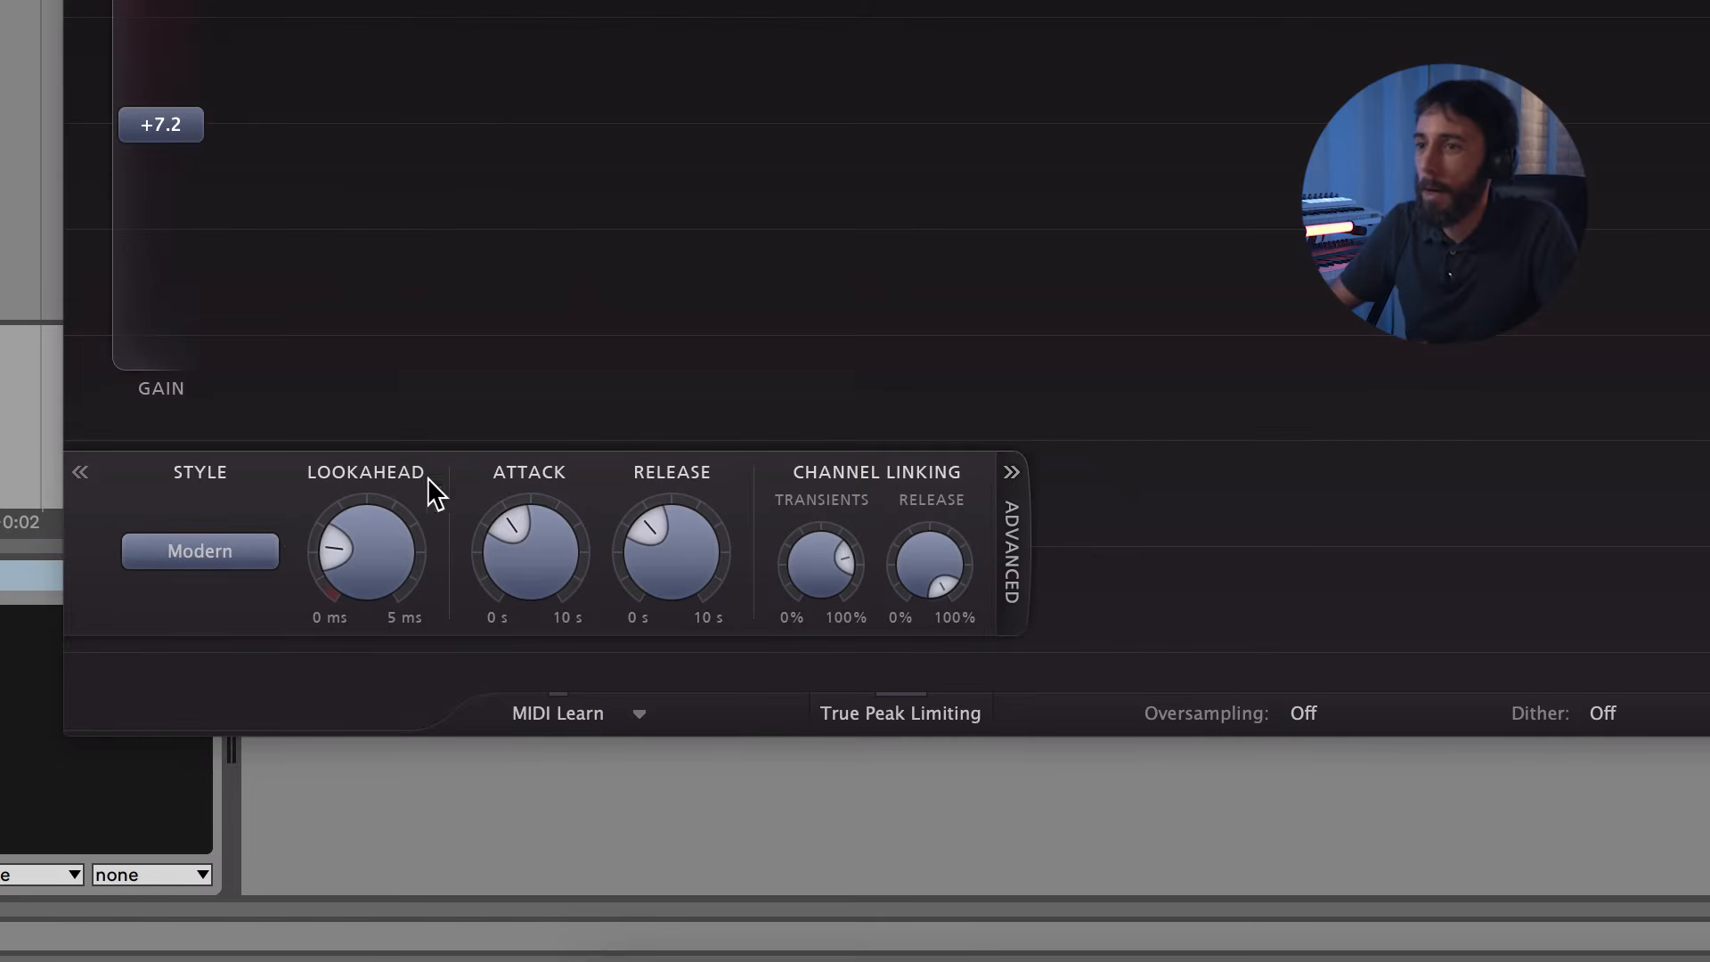
# Try lookahead values between 0 ms and about 3.2 ms, ending at about 1.6 ms.
pyautogui.moveTo(379, 520)
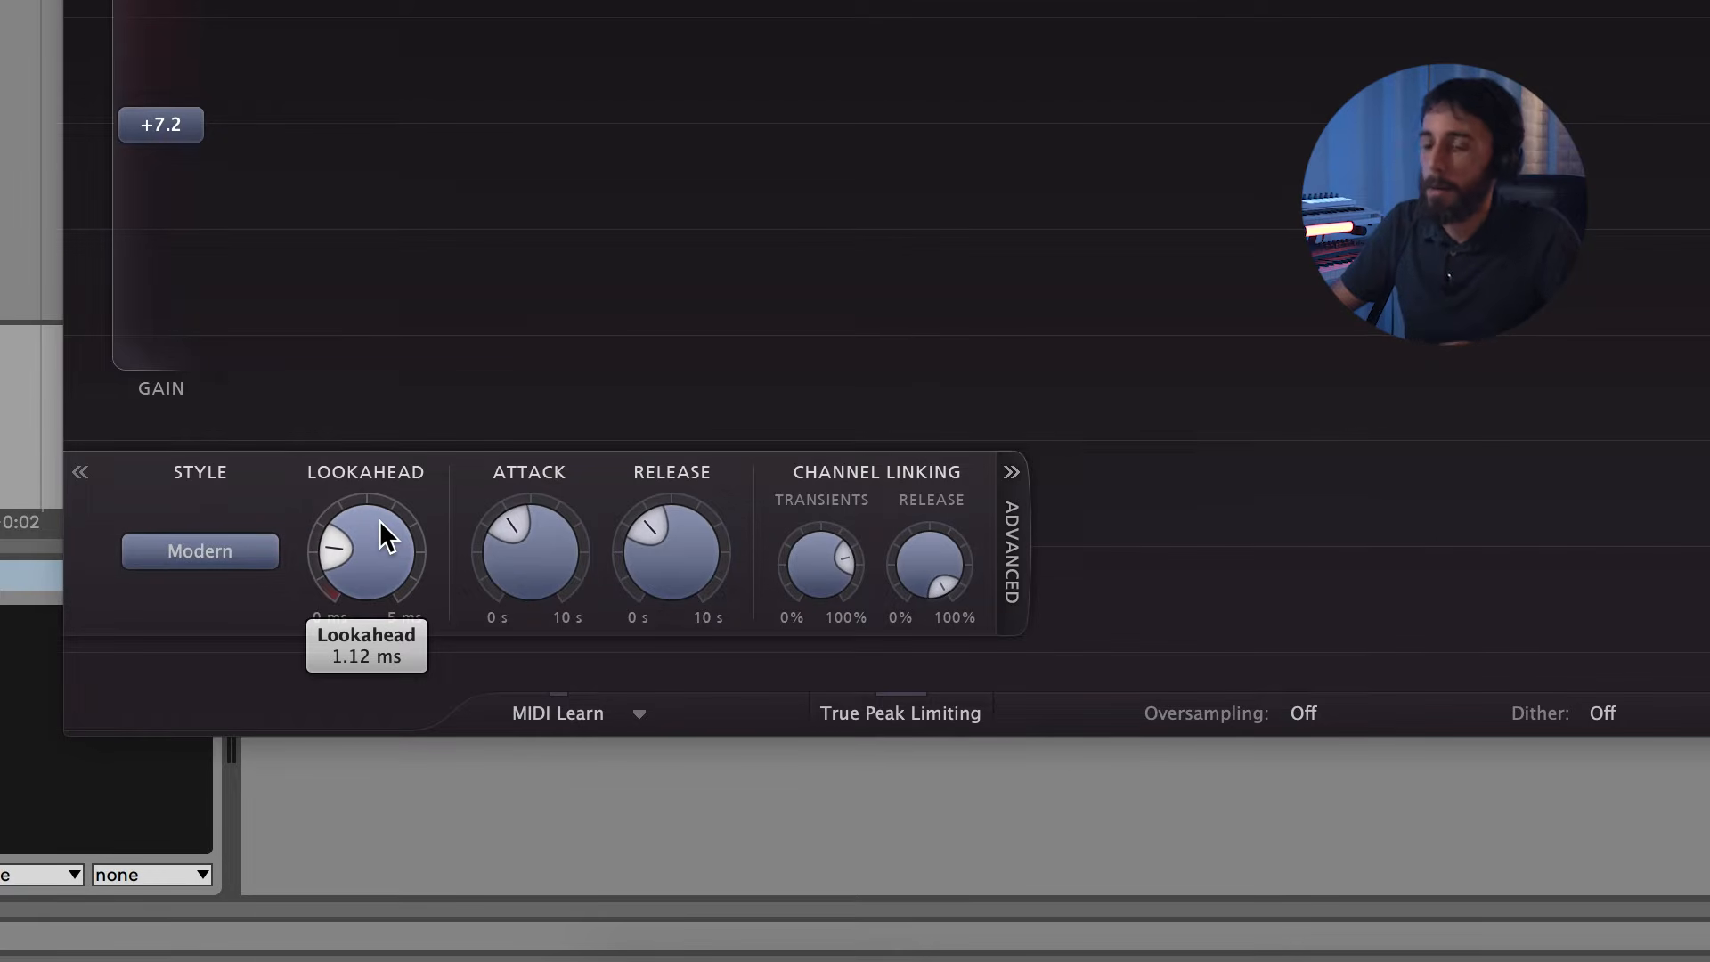
pyautogui.moveTo(380, 519); pyautogui.dragTo(383, 668)
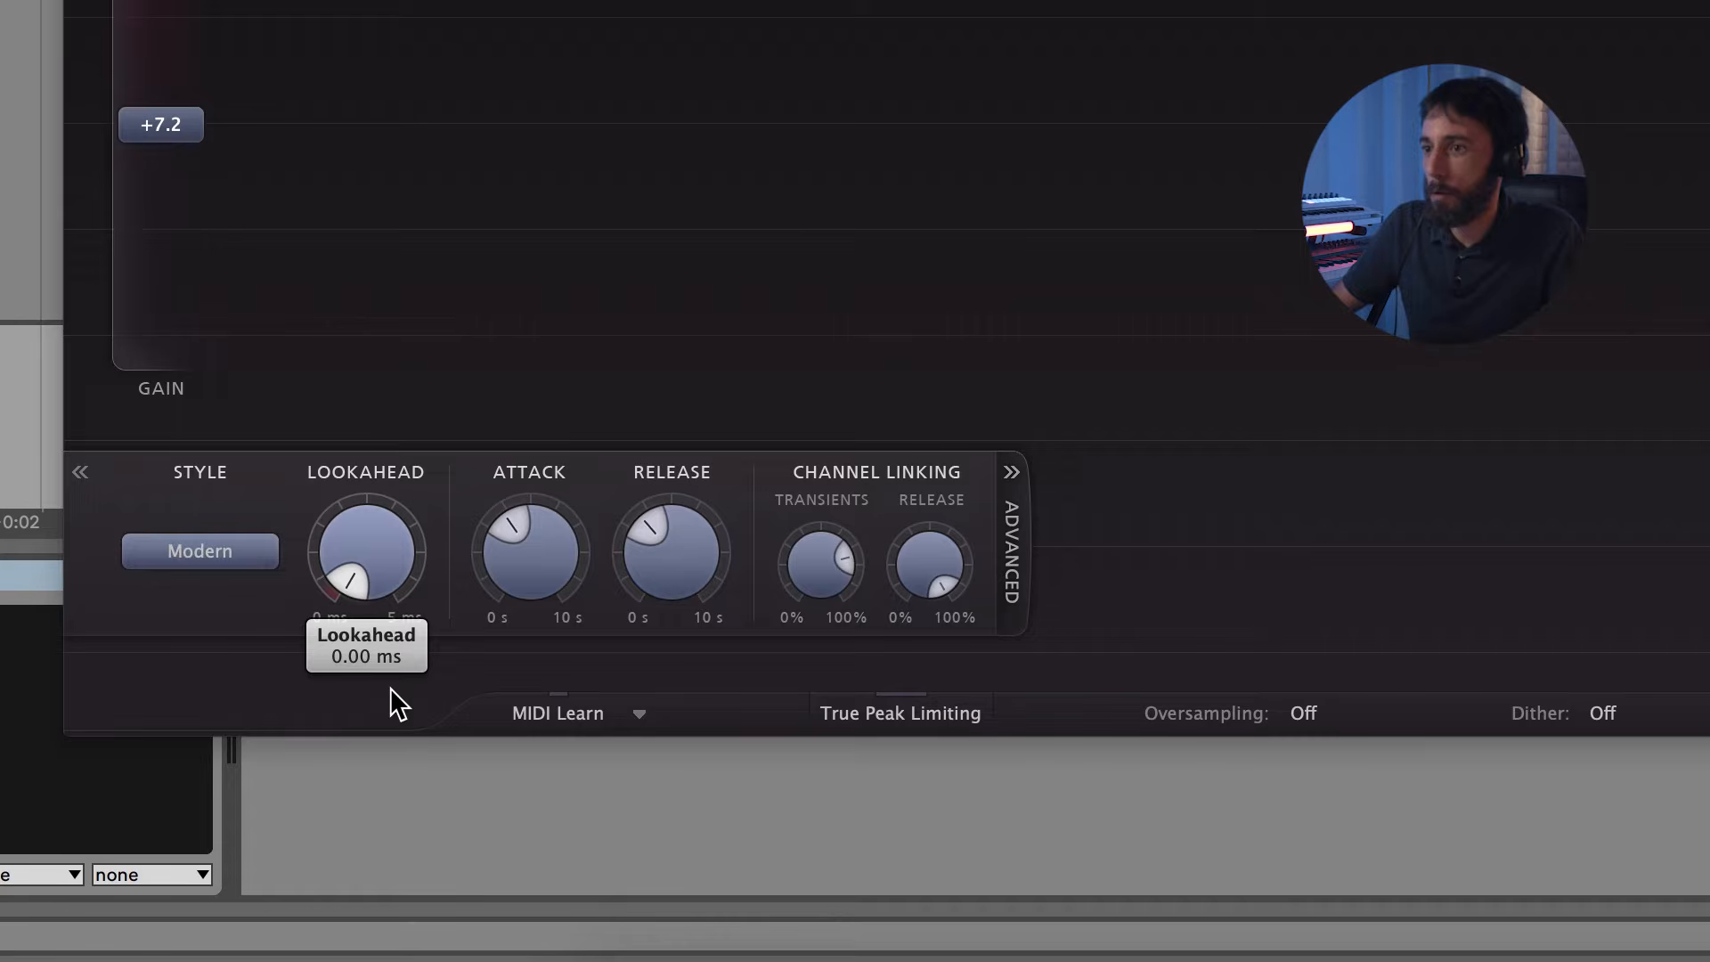
pyautogui.moveTo(326, 543); pyautogui.dragTo(455, 265)
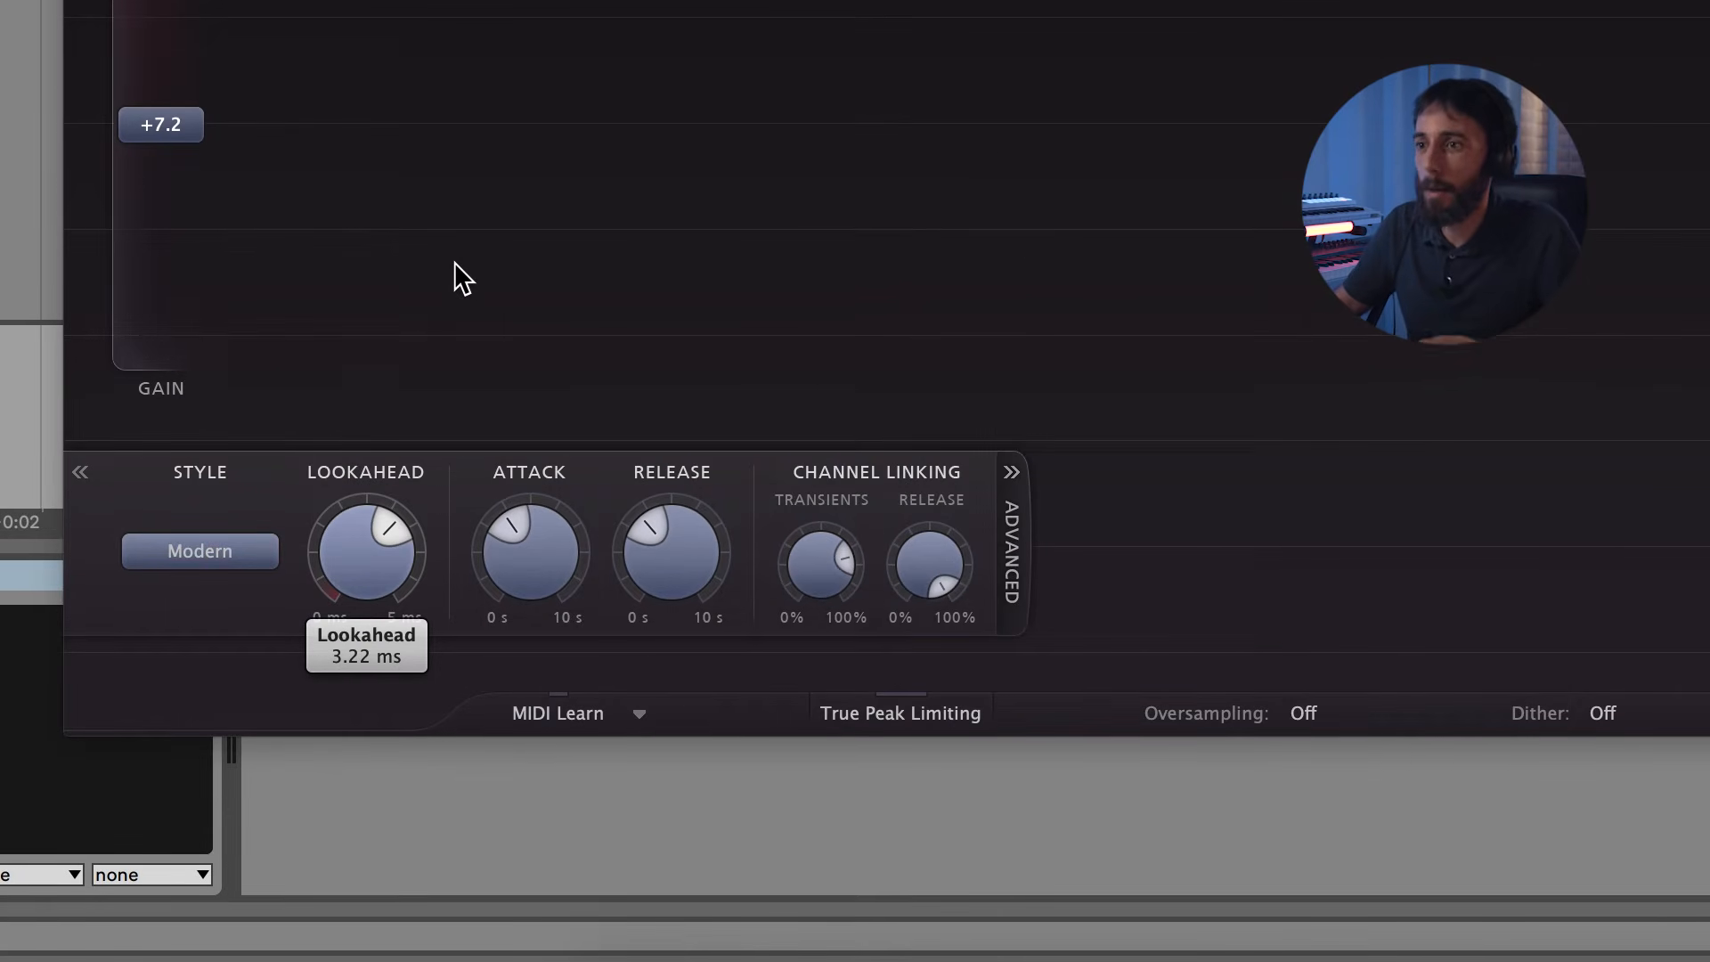
pyautogui.moveTo(378, 499); pyautogui.dragTo(349, 748)
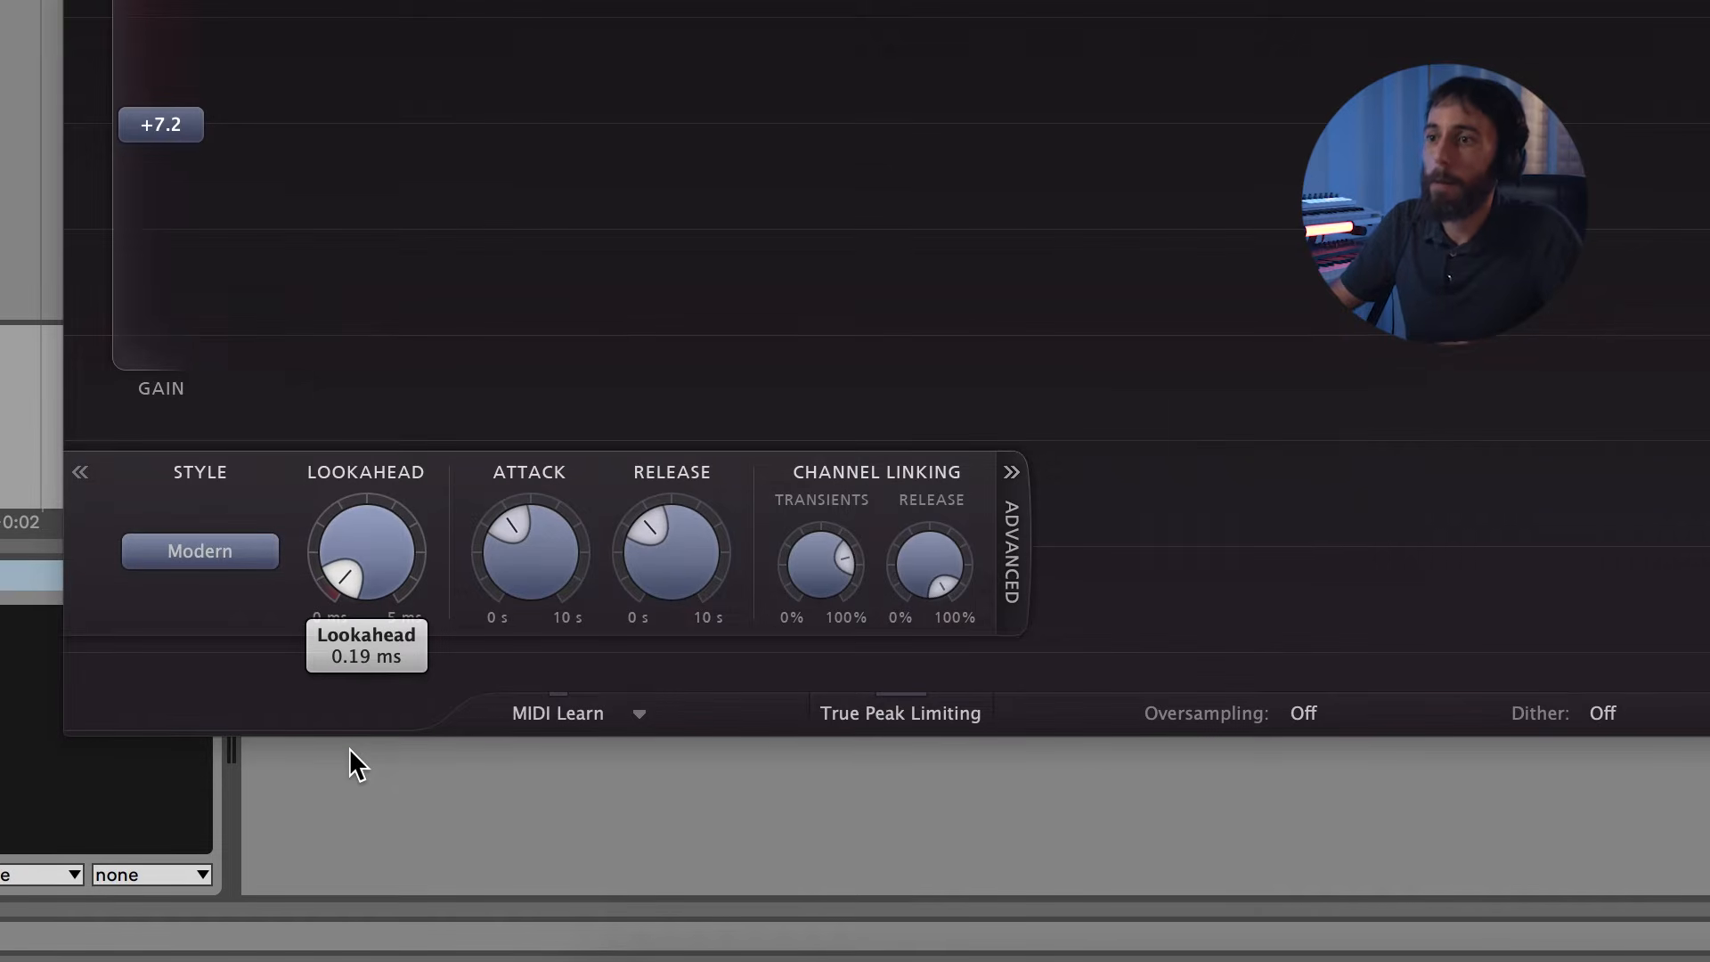
pyautogui.moveTo(383, 579)
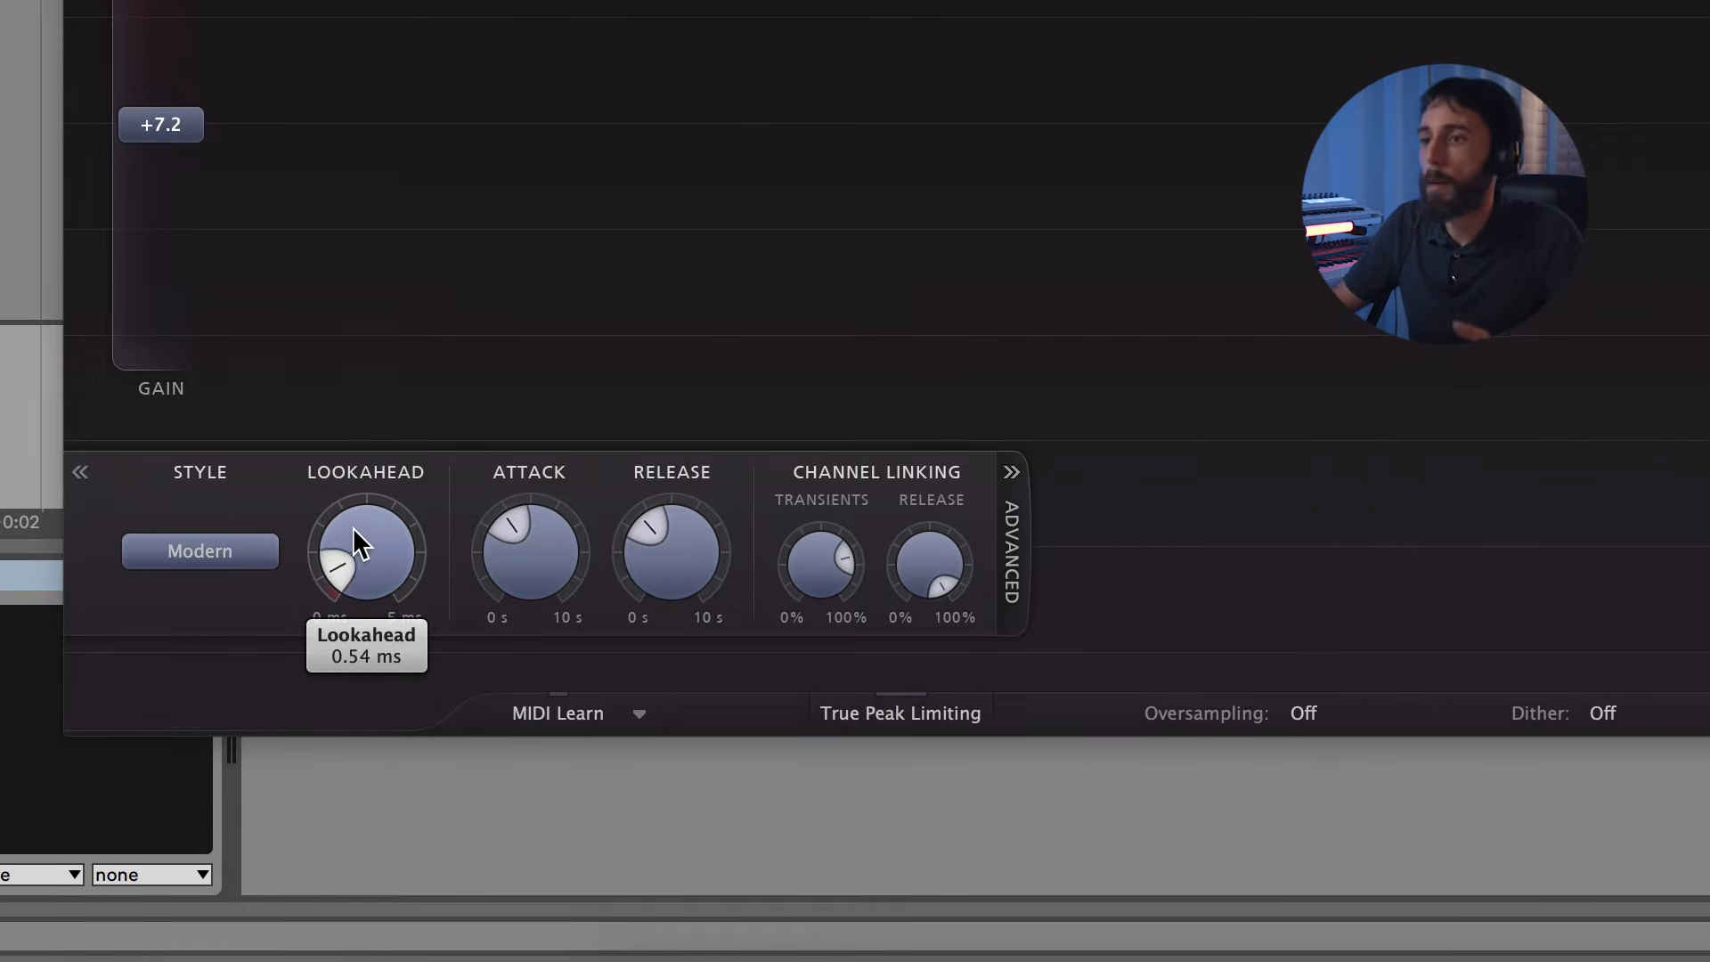
pyautogui.moveTo(353, 537); pyautogui.dragTo(349, 443)
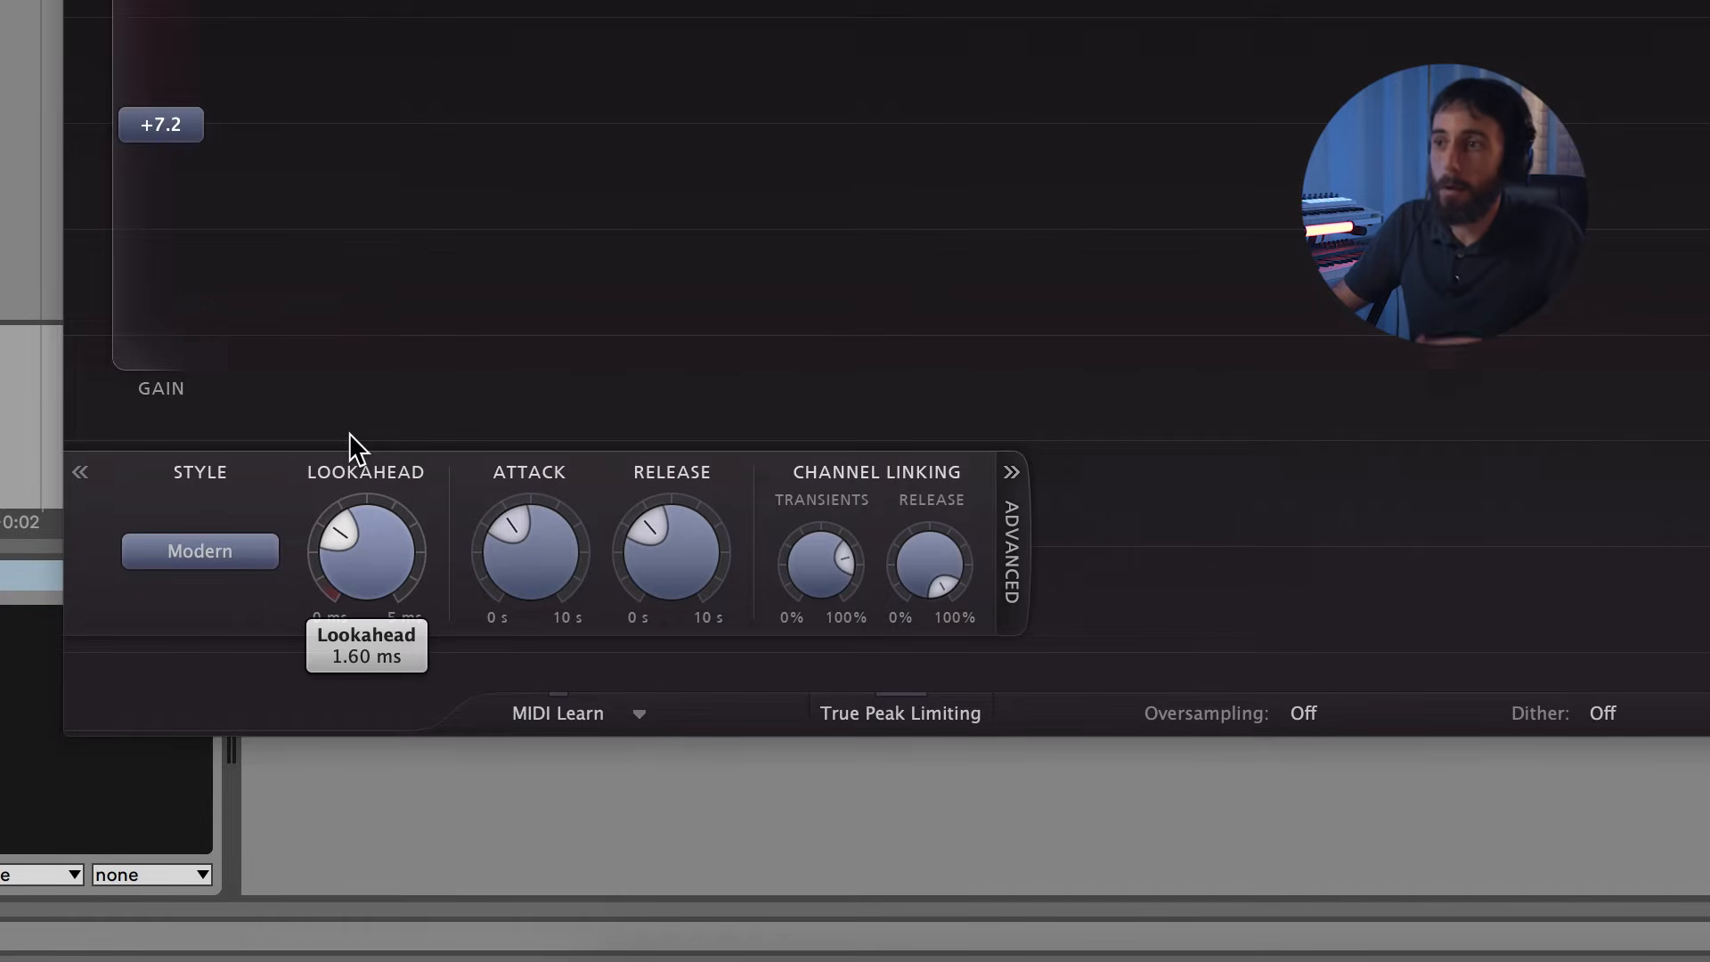
# Raise the gain to +30 dB and set the limiting style to Punchy.
pyautogui.moveTo(147, 158); pyautogui.dragTo(147, 0)
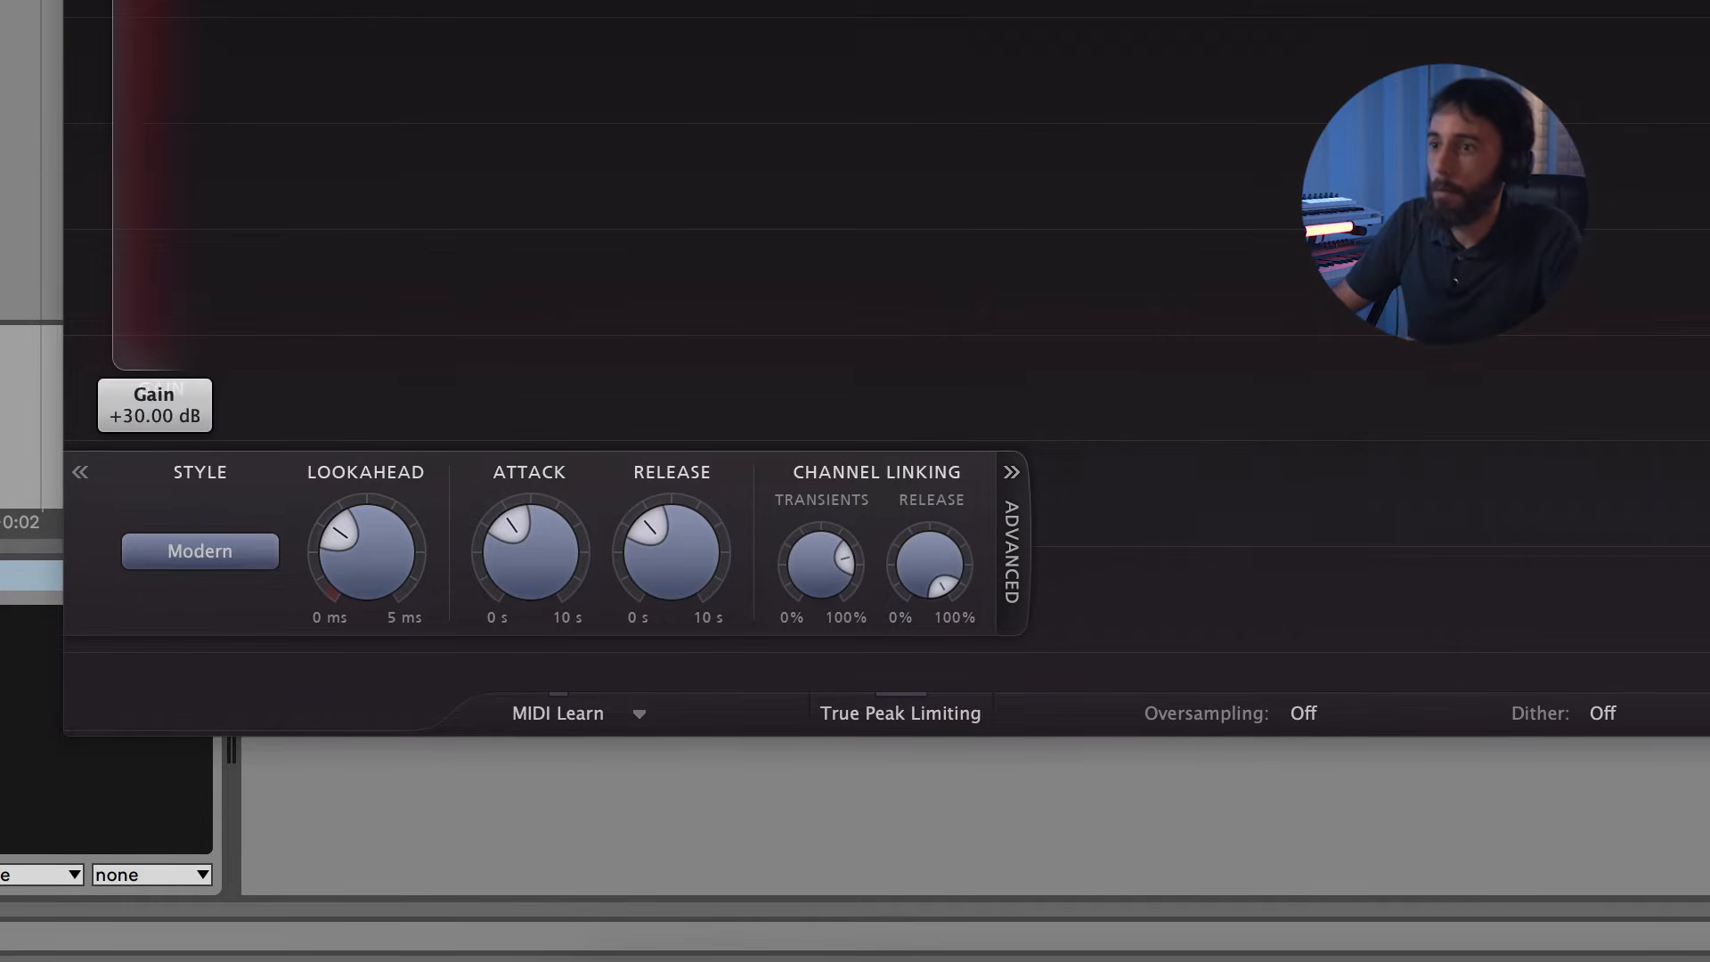
pyautogui.click(183, 550)
pyautogui.click(217, 625)
# Sweep the lookahead from 0 ms up to about 3.9 ms and settle it near the middle of its range.
pyautogui.moveTo(376, 504); pyautogui.dragTo(375, 786)
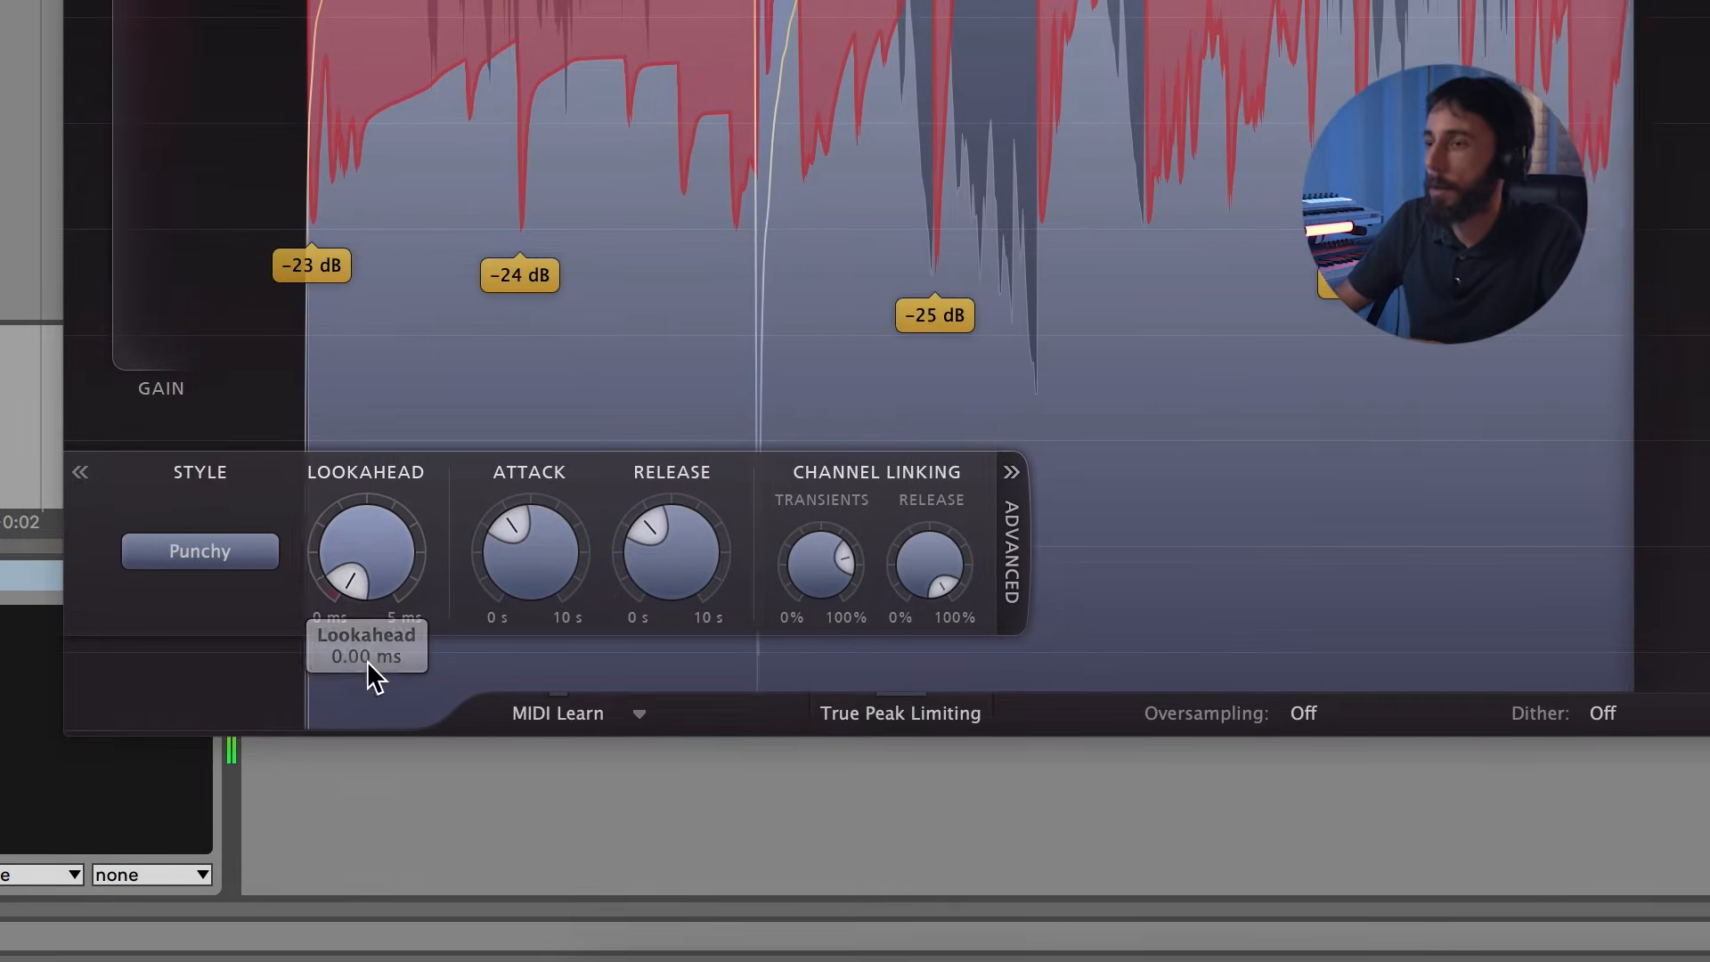
pyautogui.moveTo(367, 561); pyautogui.dragTo(335, 275)
pyautogui.moveTo(397, 577); pyautogui.dragTo(1013, 178)
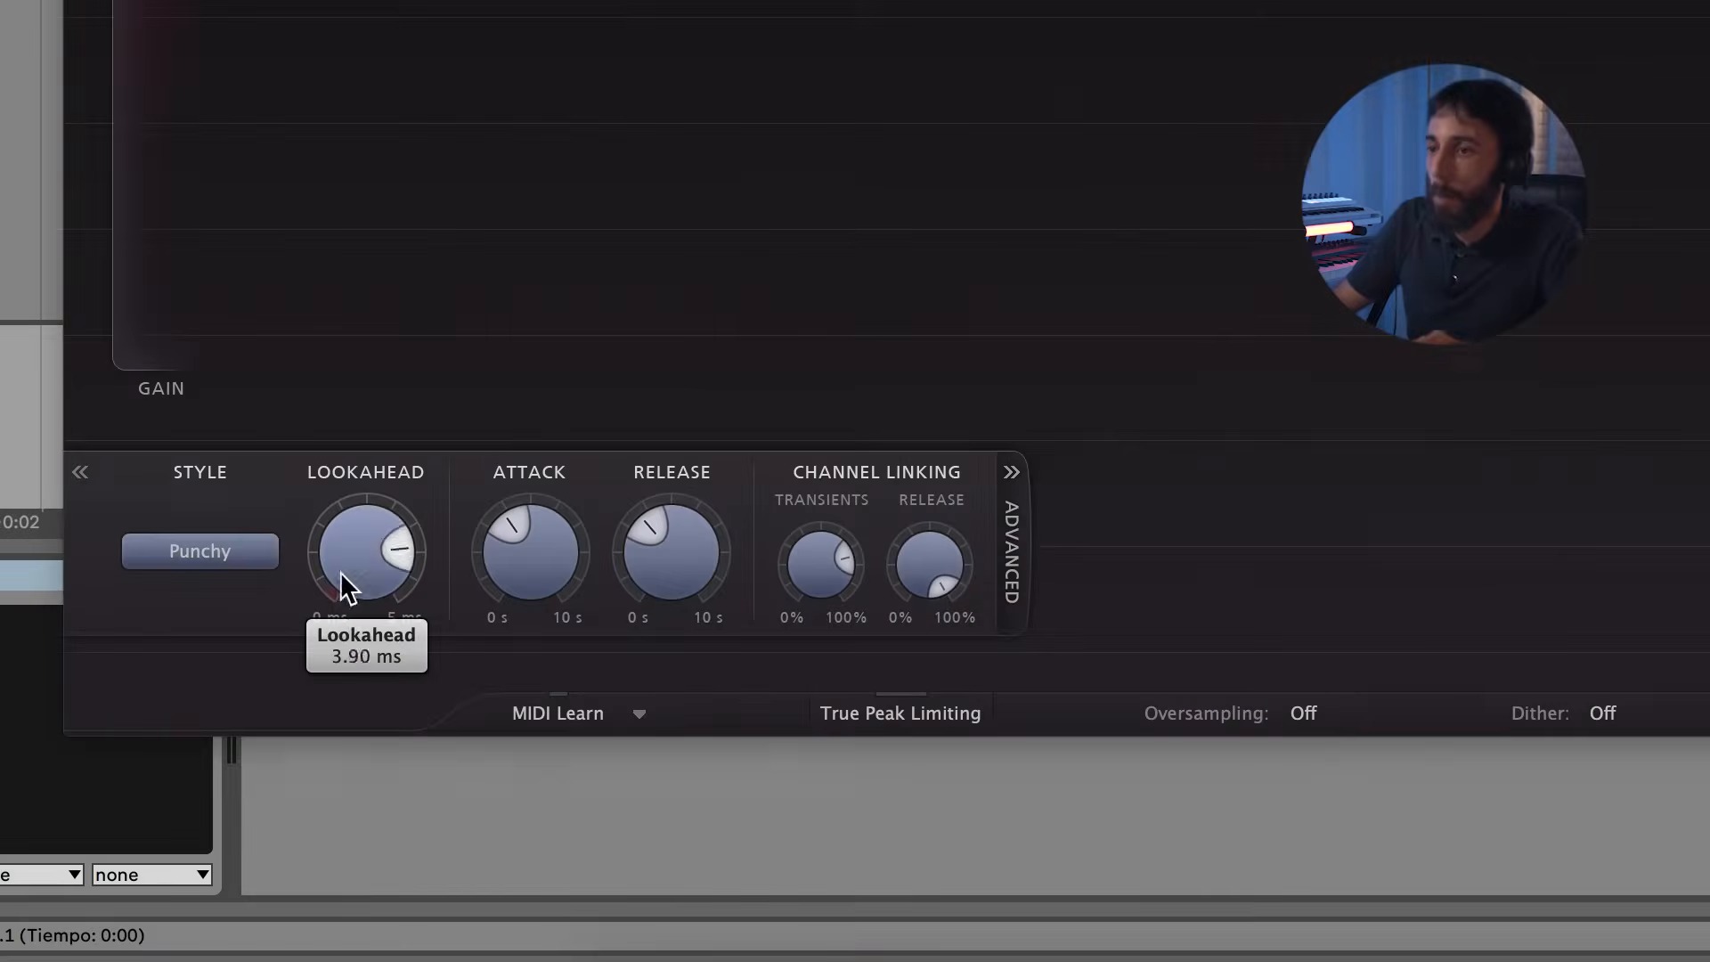
pyautogui.moveTo(340, 571); pyautogui.dragTo(320, 627)
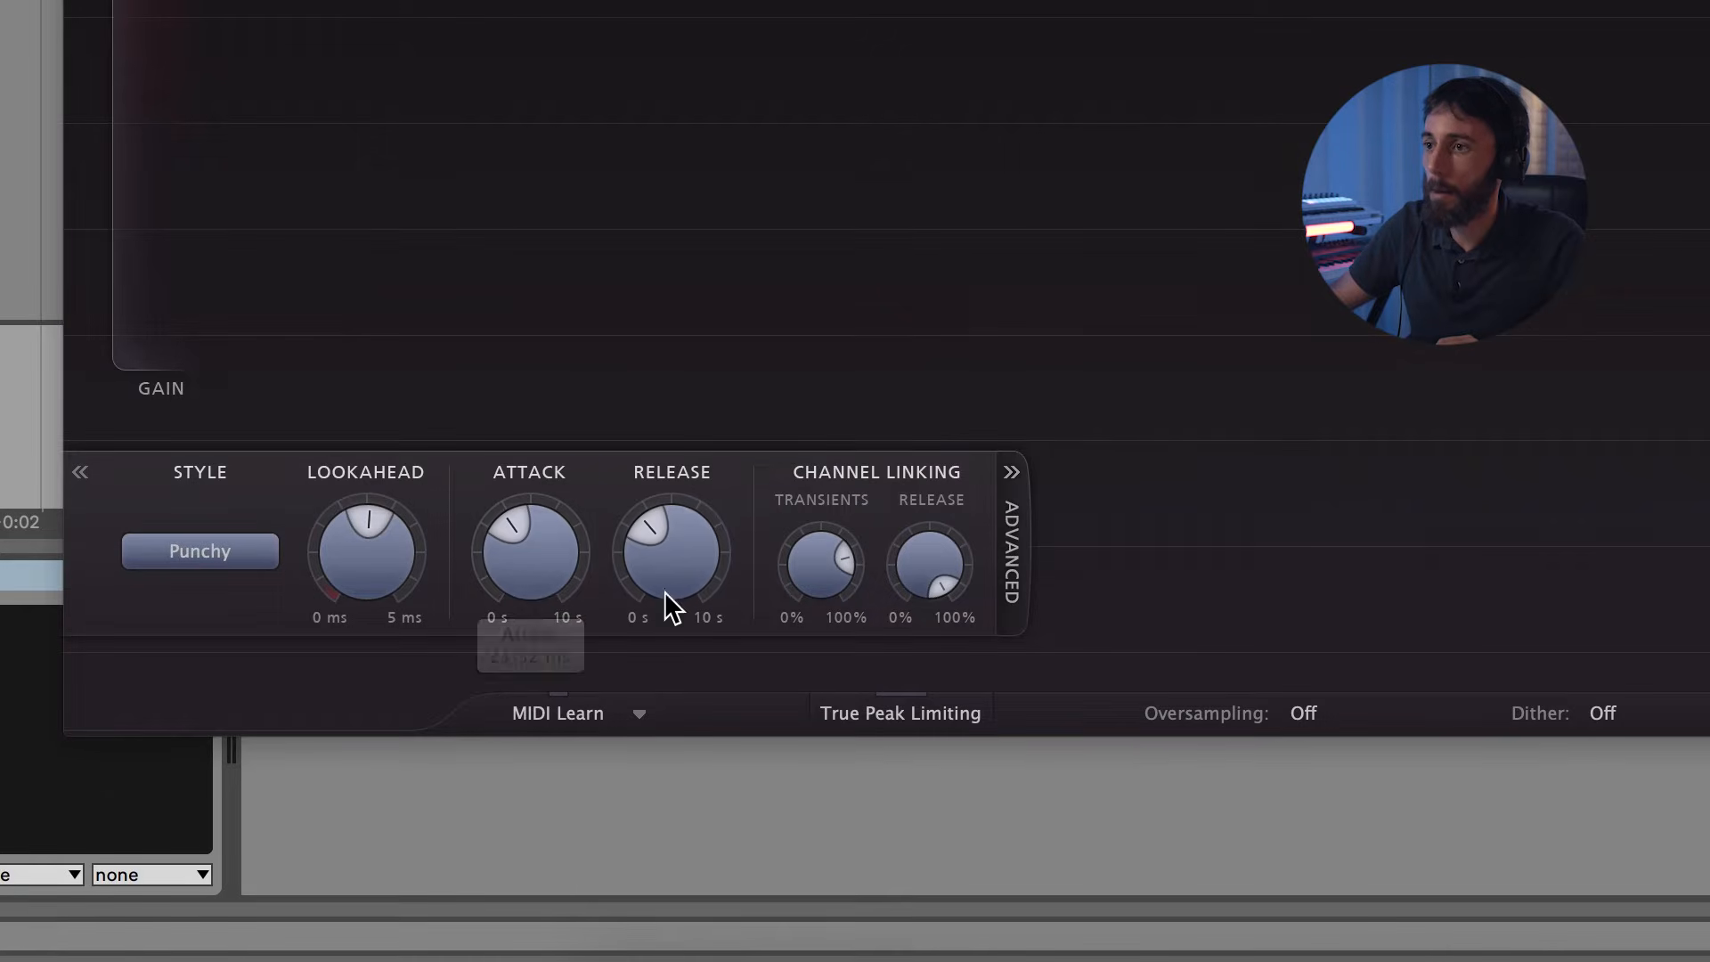
# Shorten the attack time and lengthen the release to about 2275 ms.
pyautogui.moveTo(530, 573); pyautogui.dragTo(500, 638)
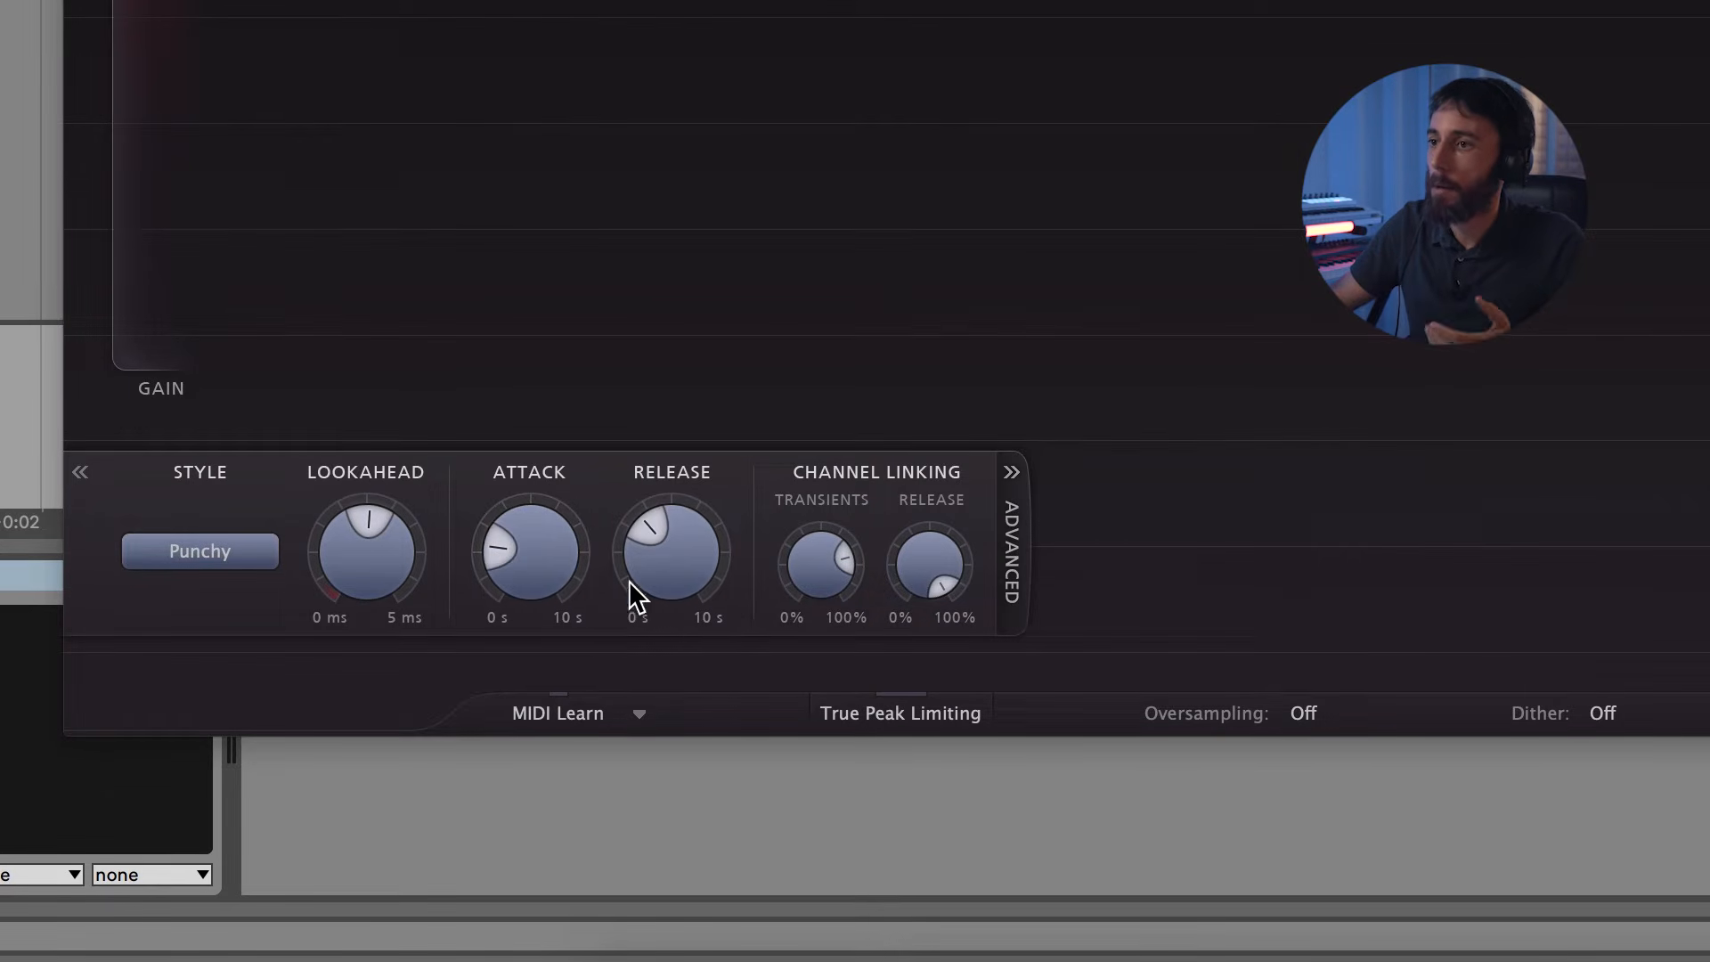
pyautogui.moveTo(659, 573); pyautogui.dragTo(544, 623)
pyautogui.moveTo(663, 575); pyautogui.dragTo(726, 325)
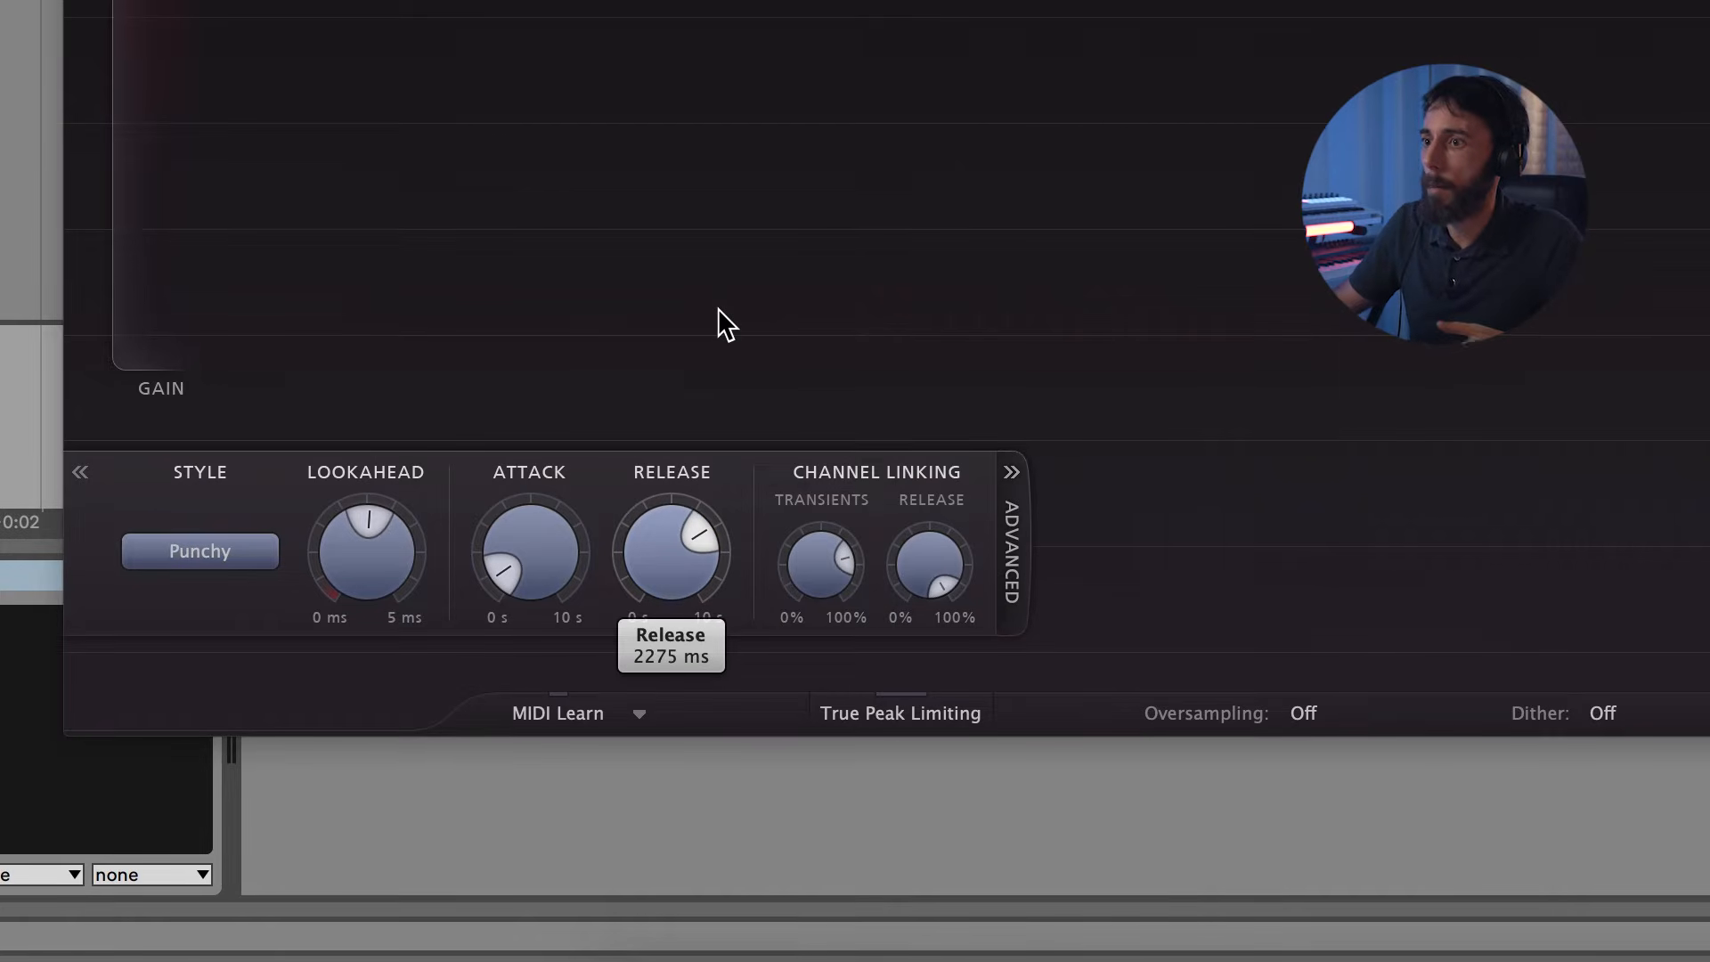
# Lengthen the attack to about 2719.5 ms and shorten the release to 13 ms.
pyautogui.moveTo(540, 576); pyautogui.dragTo(565, 317)
pyautogui.moveTo(643, 531)
pyautogui.moveTo(650, 548); pyautogui.dragTo(611, 784)
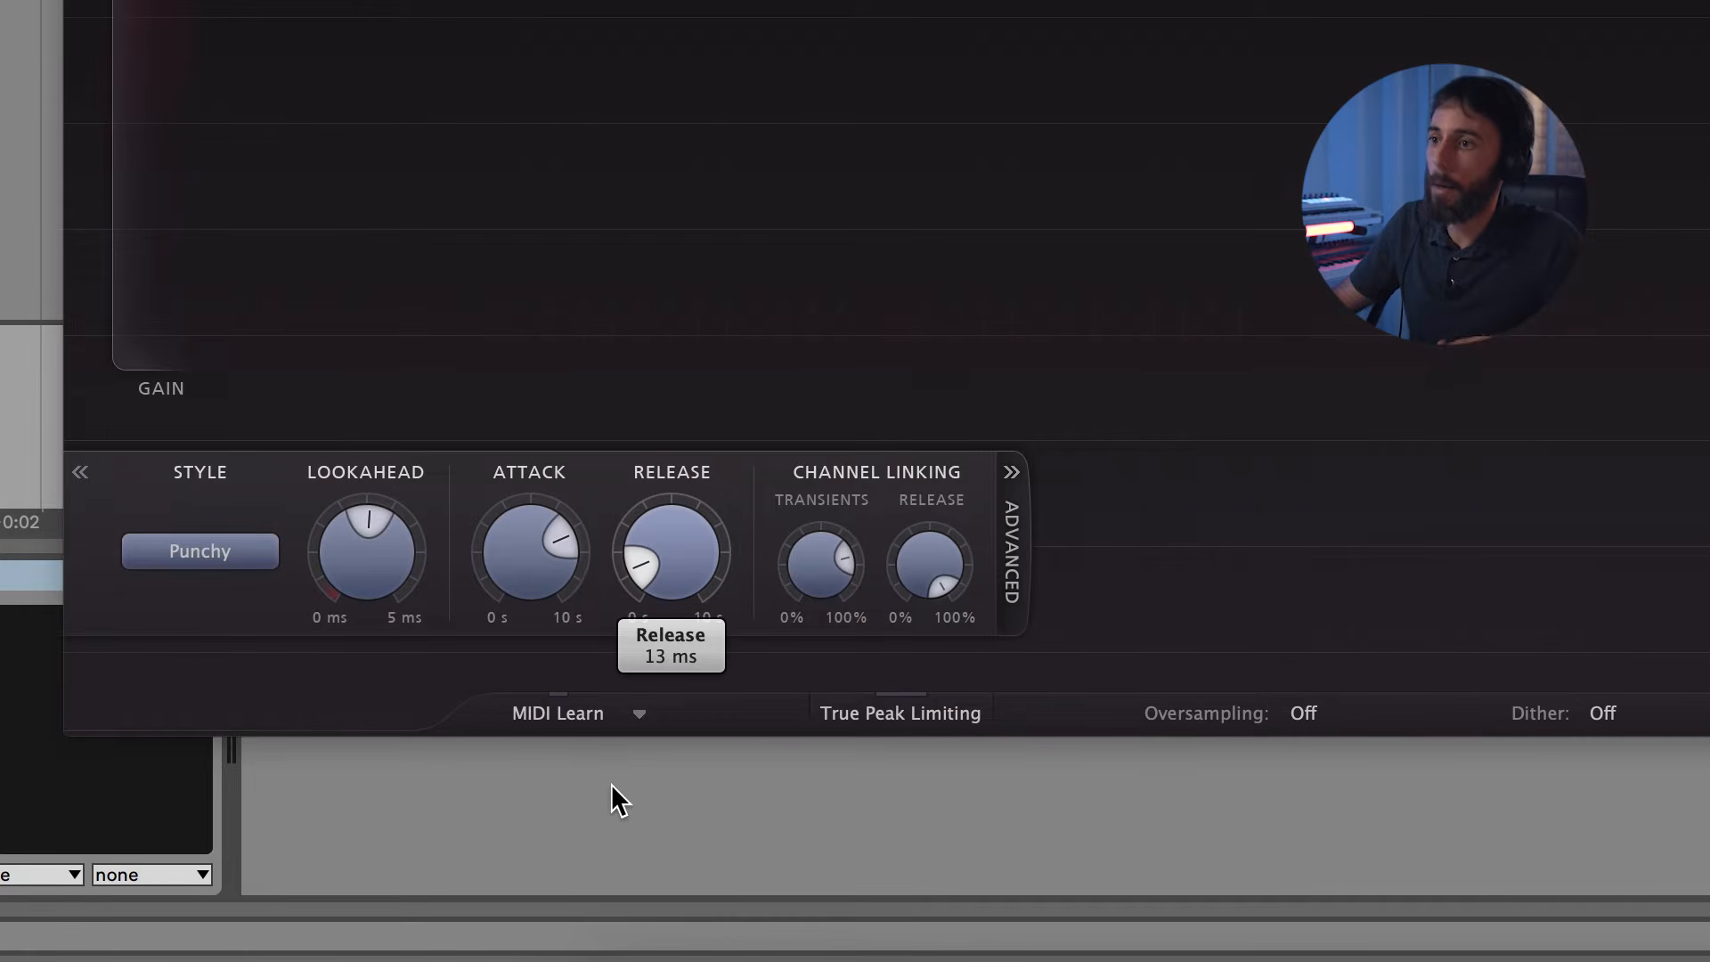
# Shorten the attack to near the low end of its range and trim the release slightly further.
pyautogui.moveTo(536, 549)
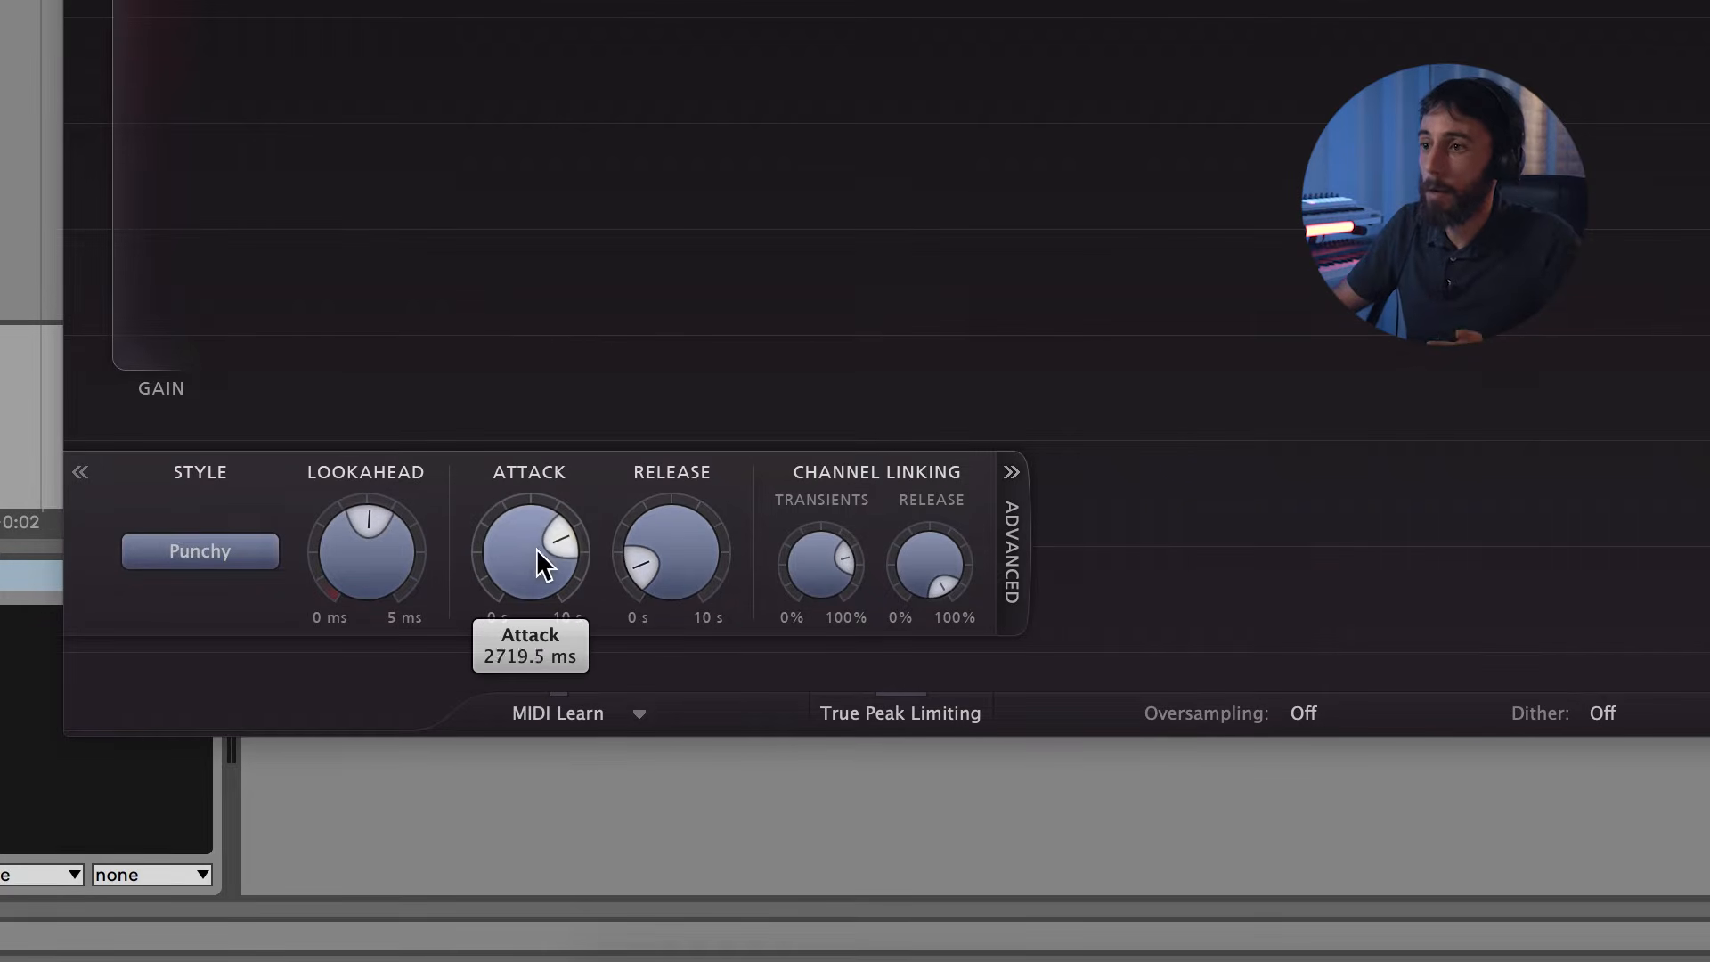
pyautogui.moveTo(531, 536); pyautogui.dragTo(492, 771)
pyautogui.moveTo(687, 558)
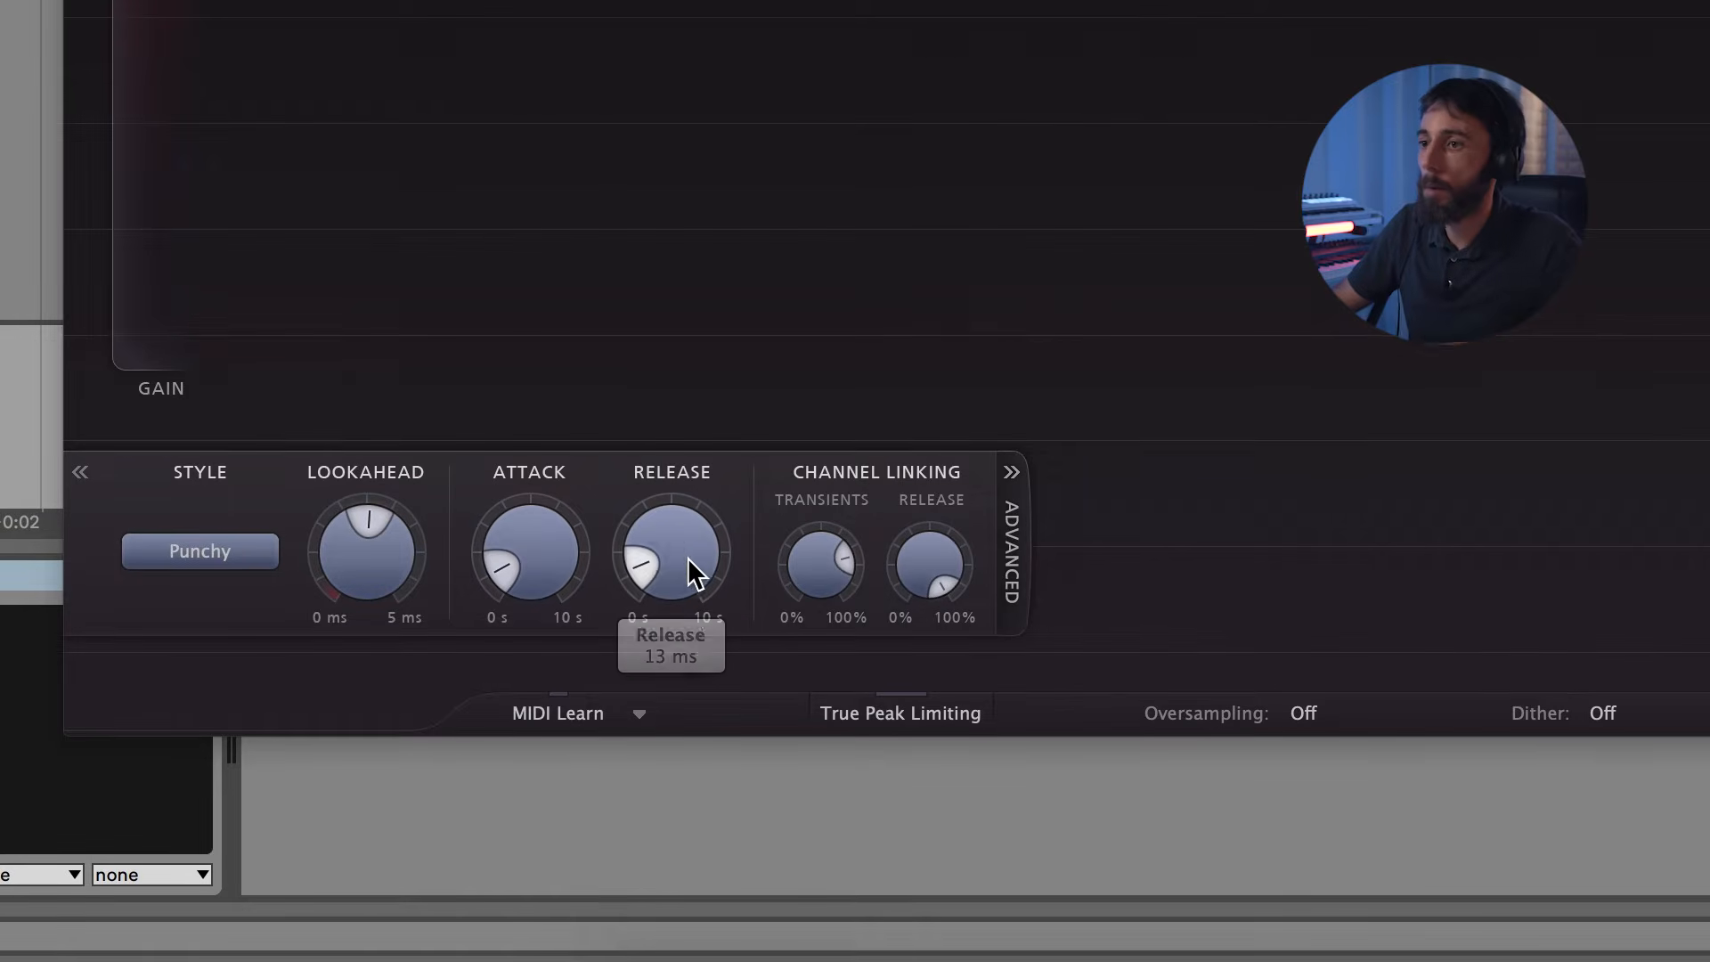
pyautogui.moveTo(667, 545); pyautogui.dragTo(667, 584)
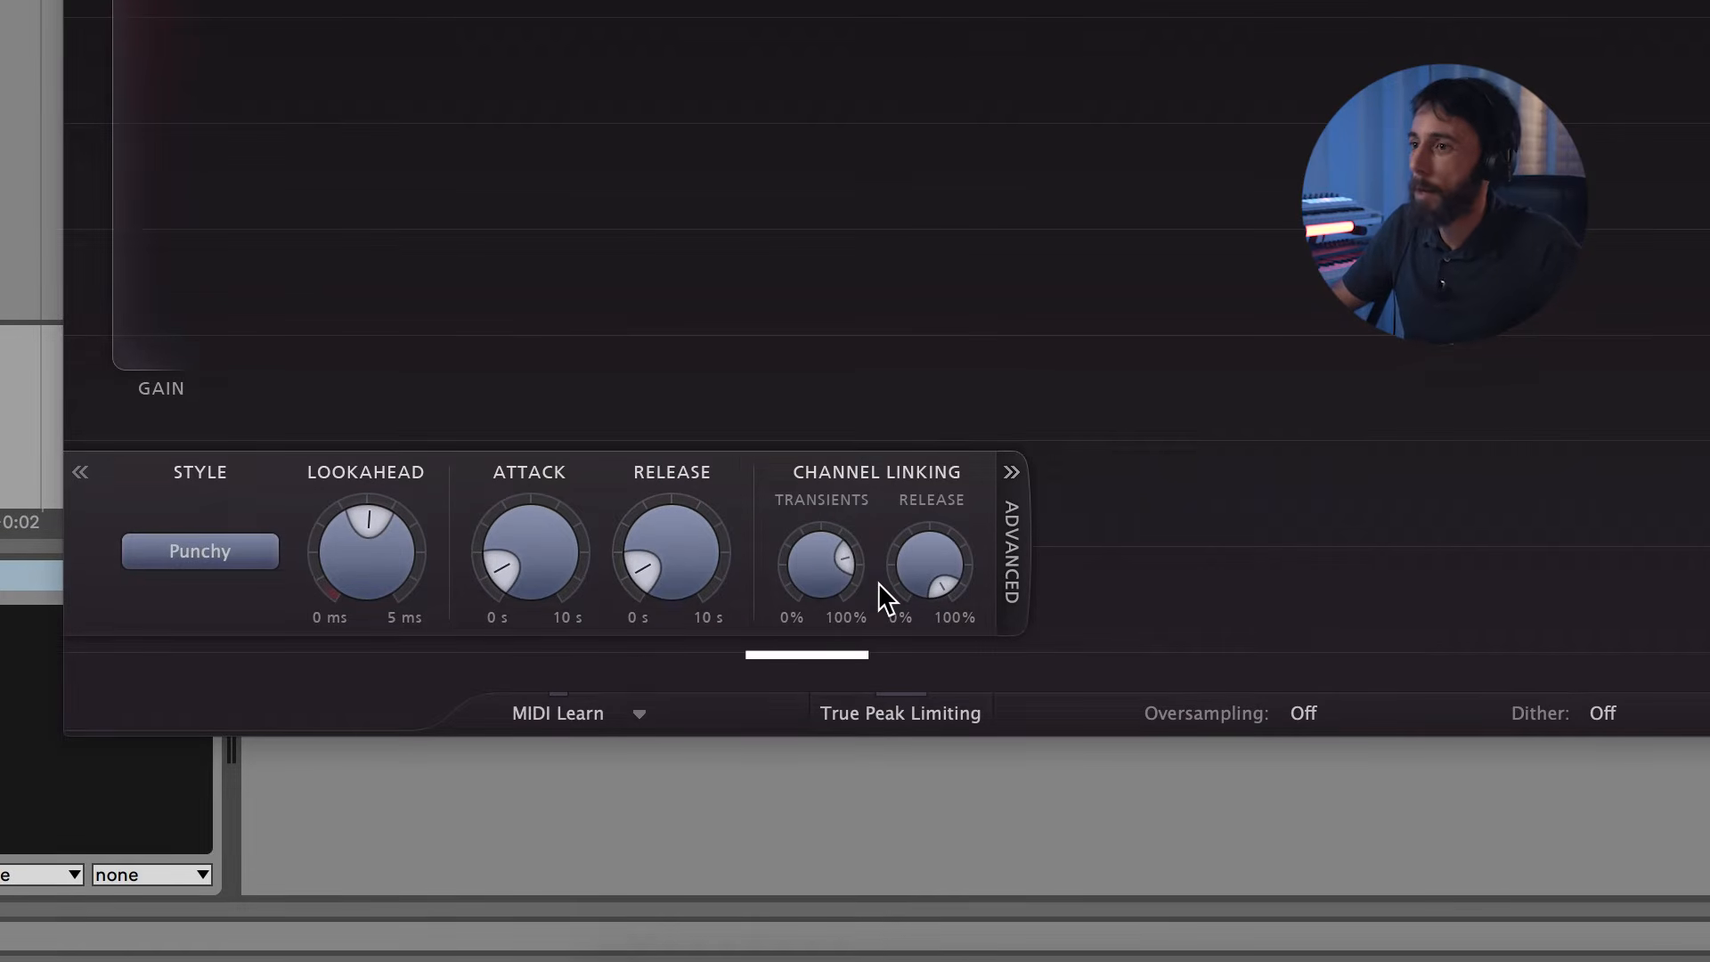
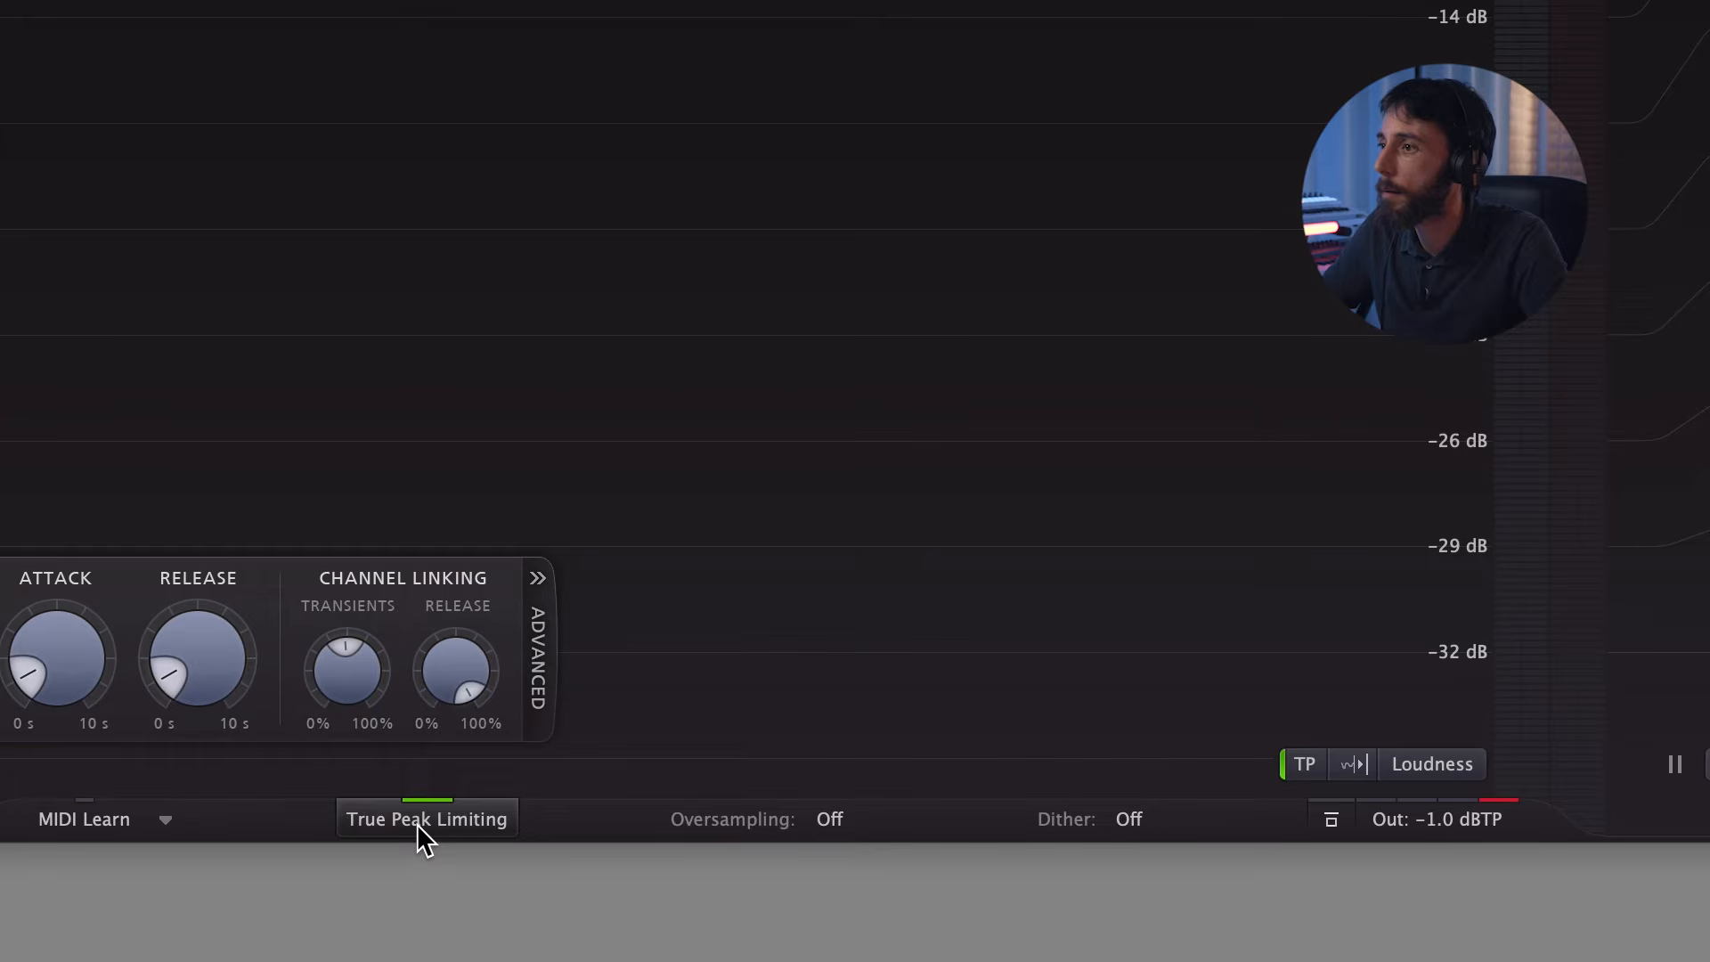
# Play the track while switching the level display to the third scrolling mode and then the fourth, full-waveform mode, and stop playback.
pyautogui.click(1352, 764)
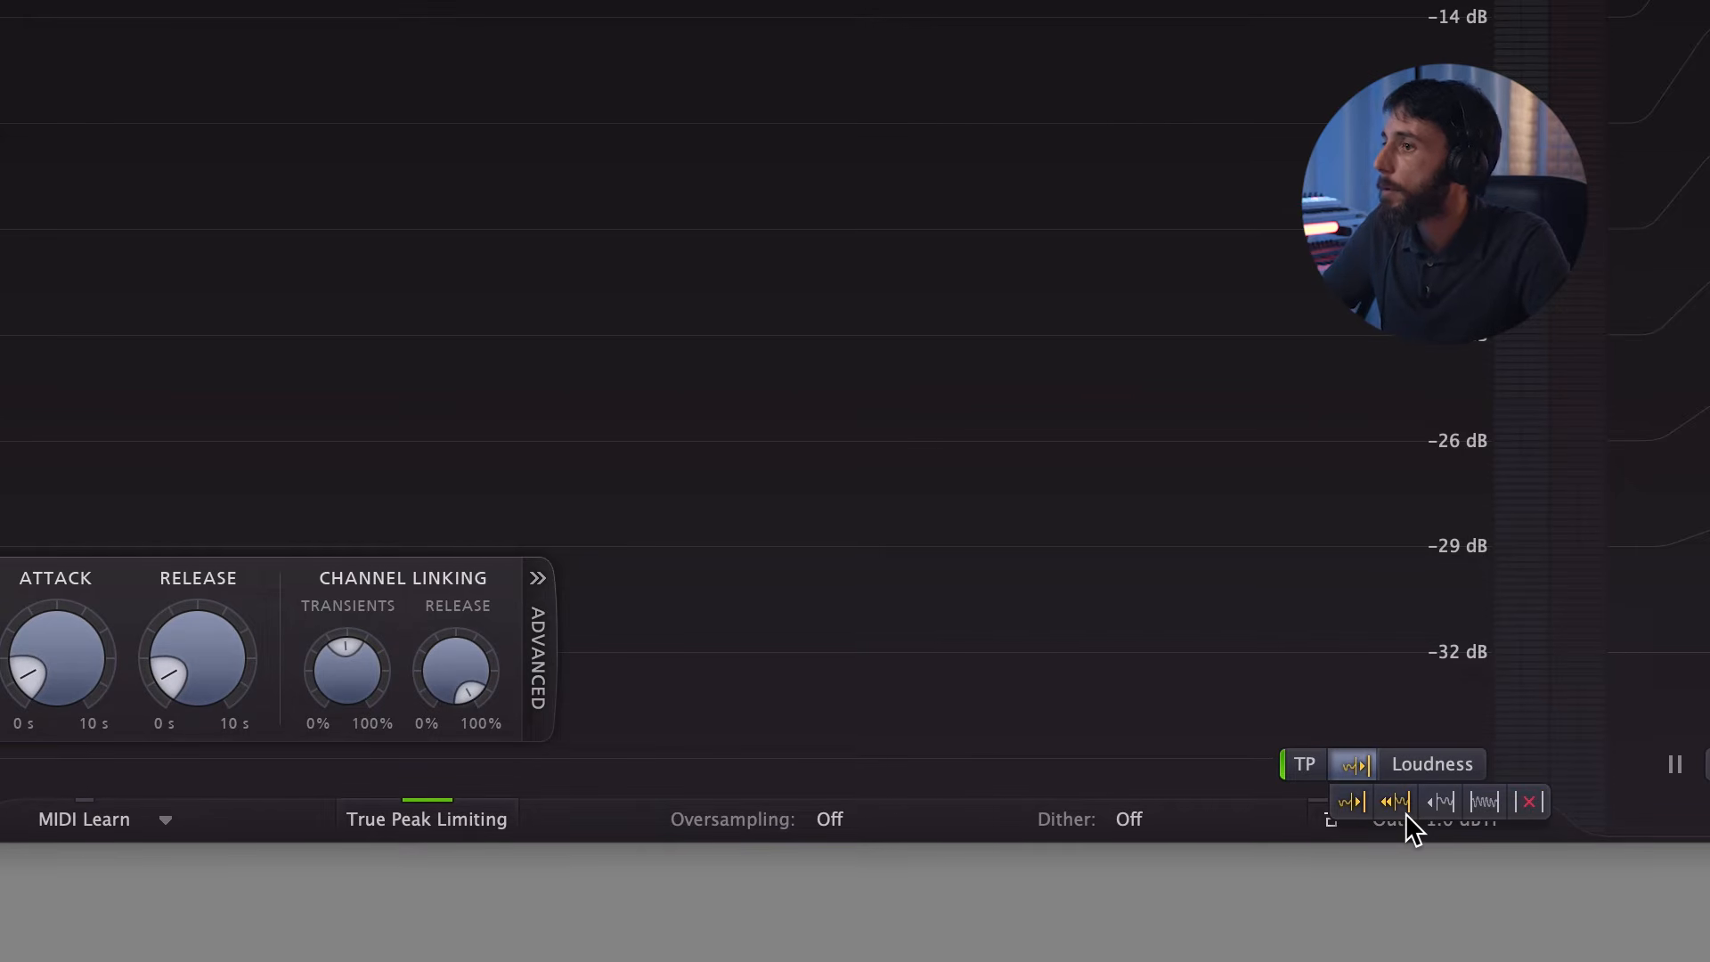
pyautogui.press('space')
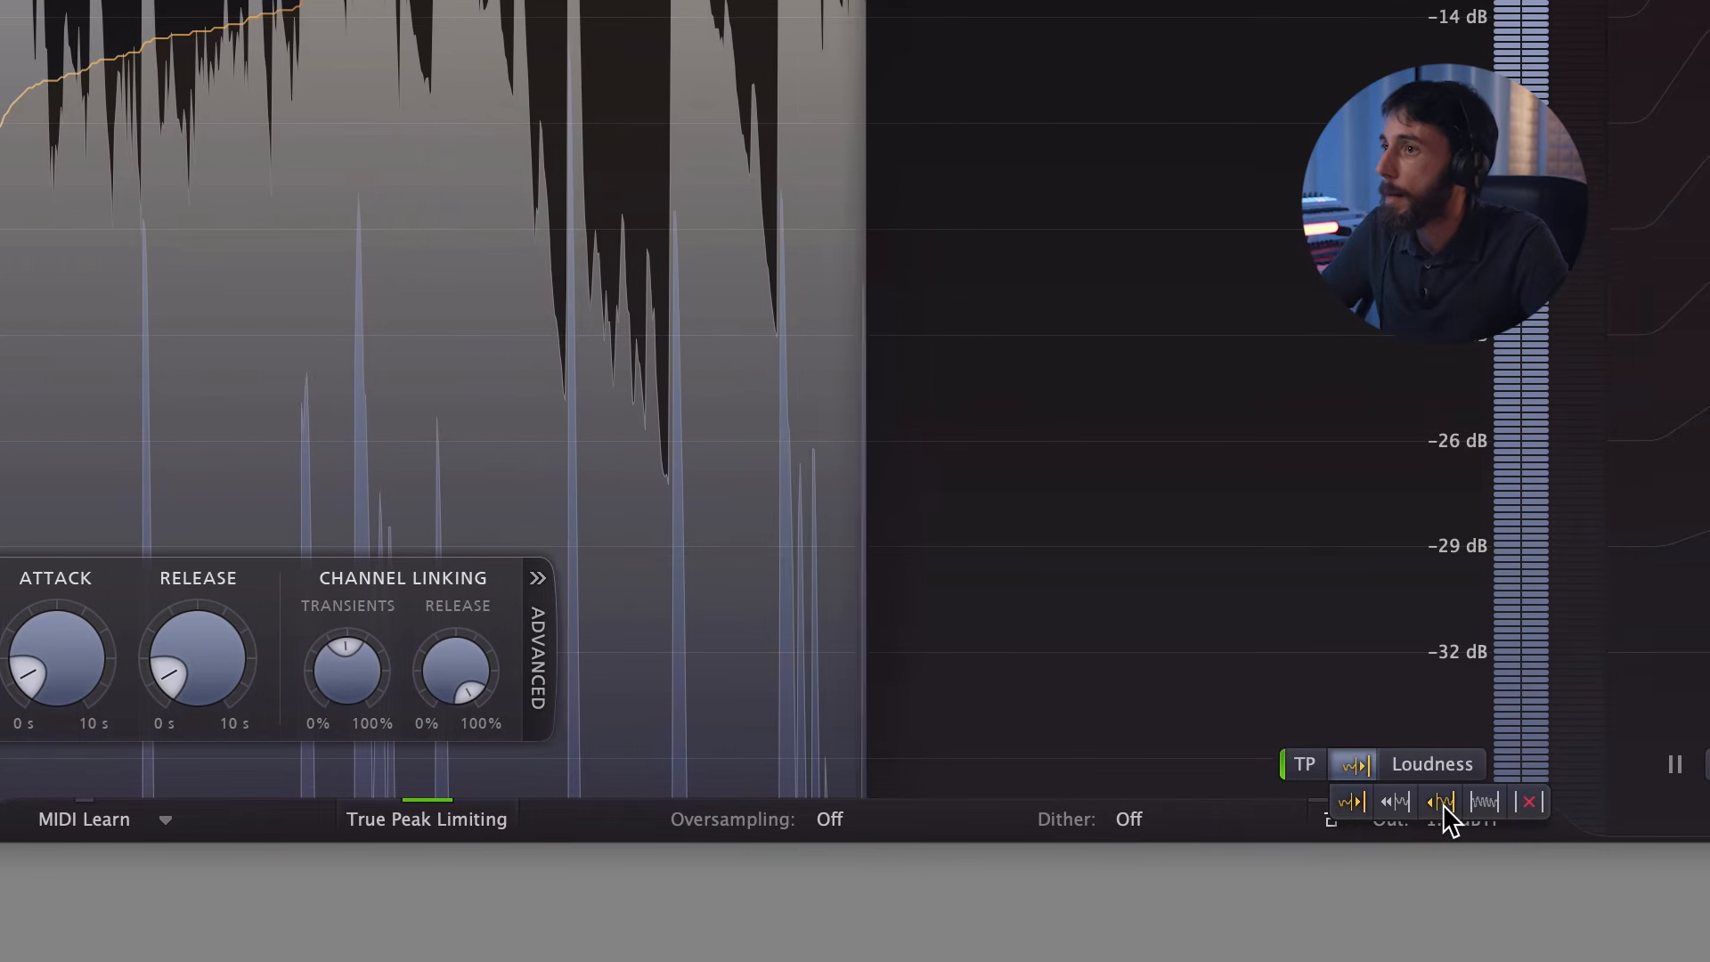
pyautogui.click(1443, 803)
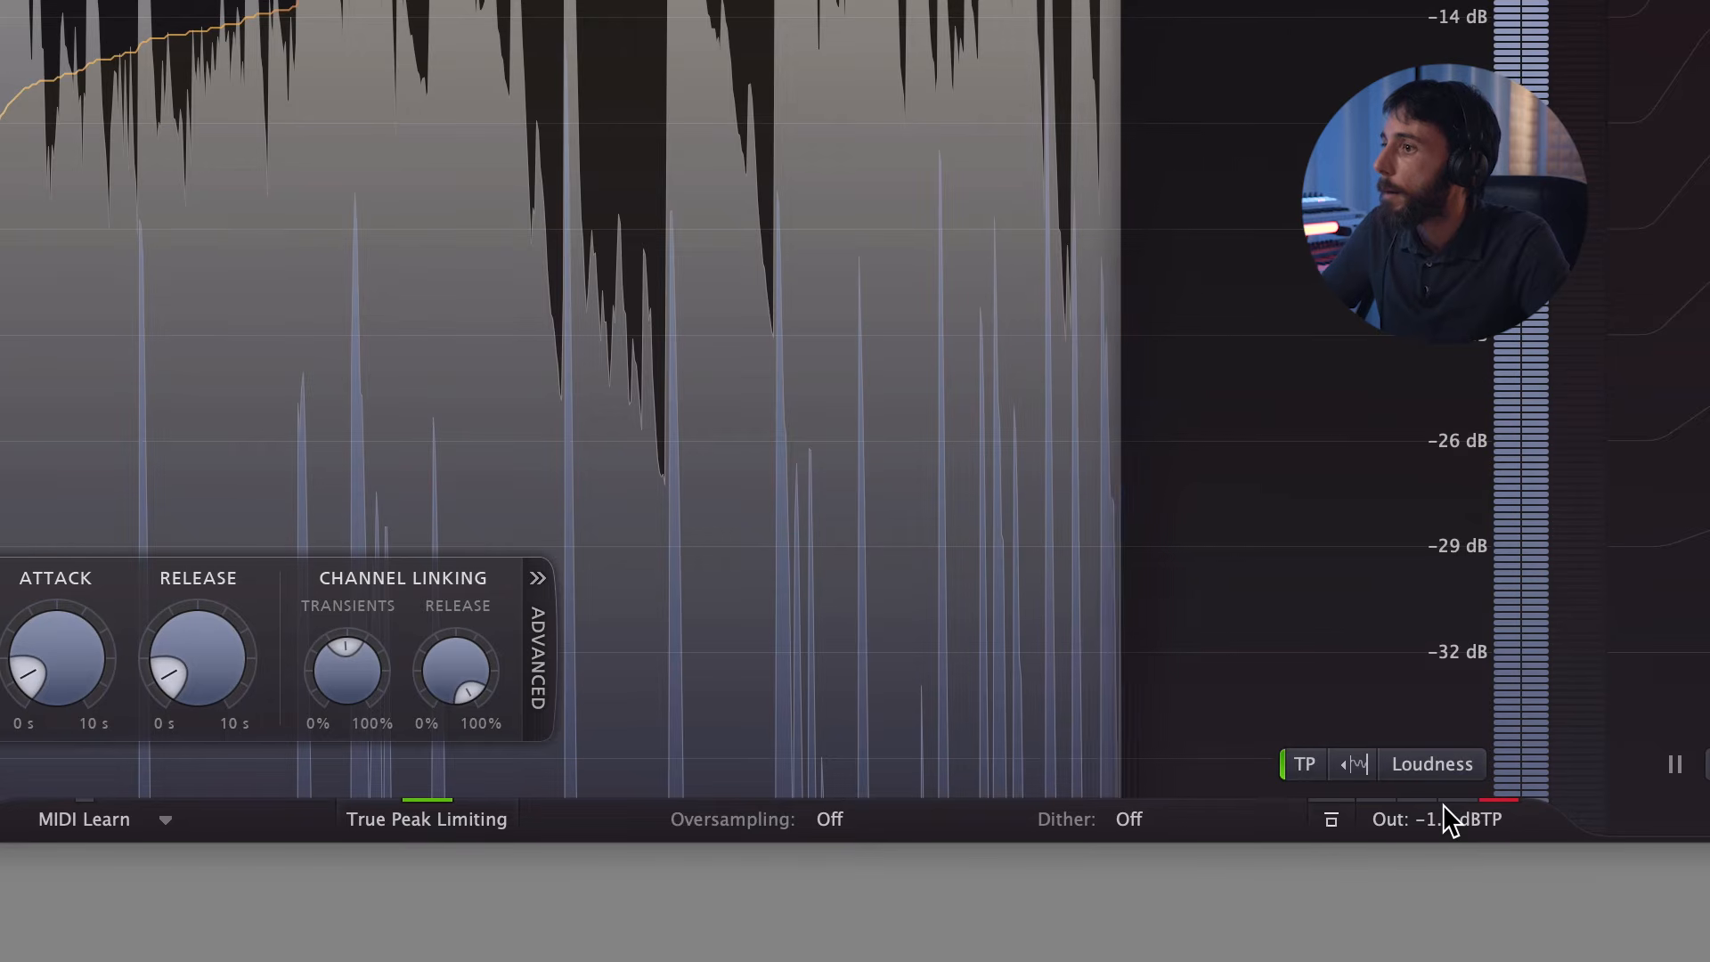
pyautogui.click(1353, 764)
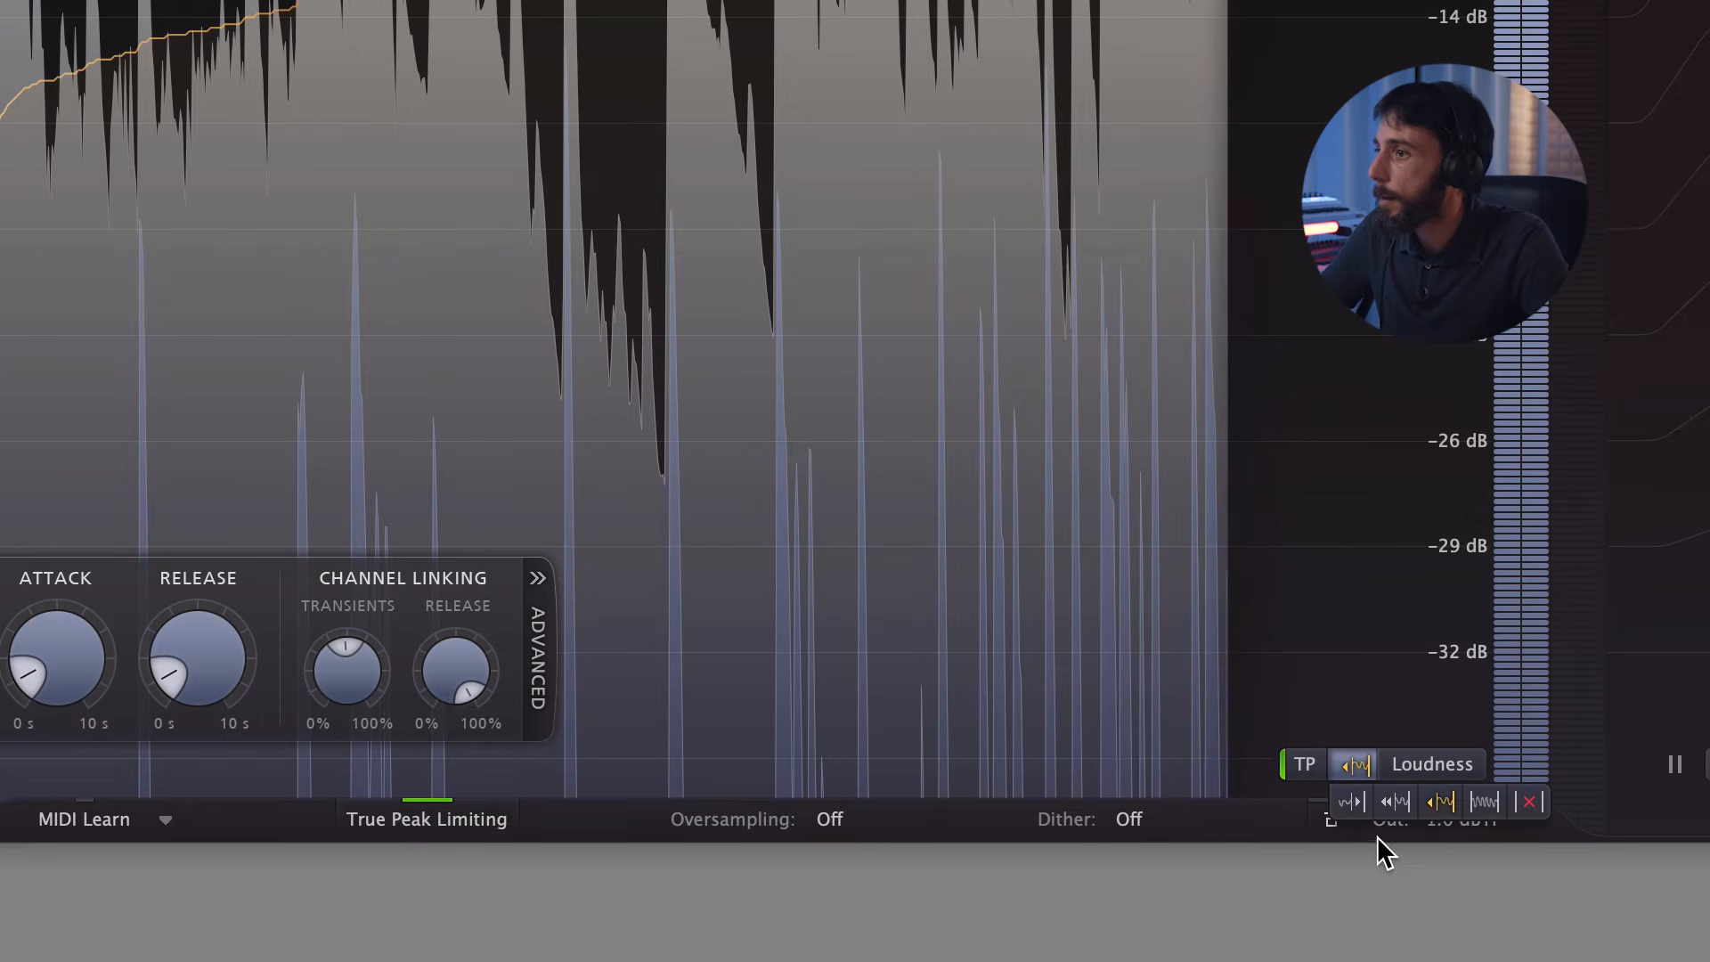
pyautogui.click(1484, 801)
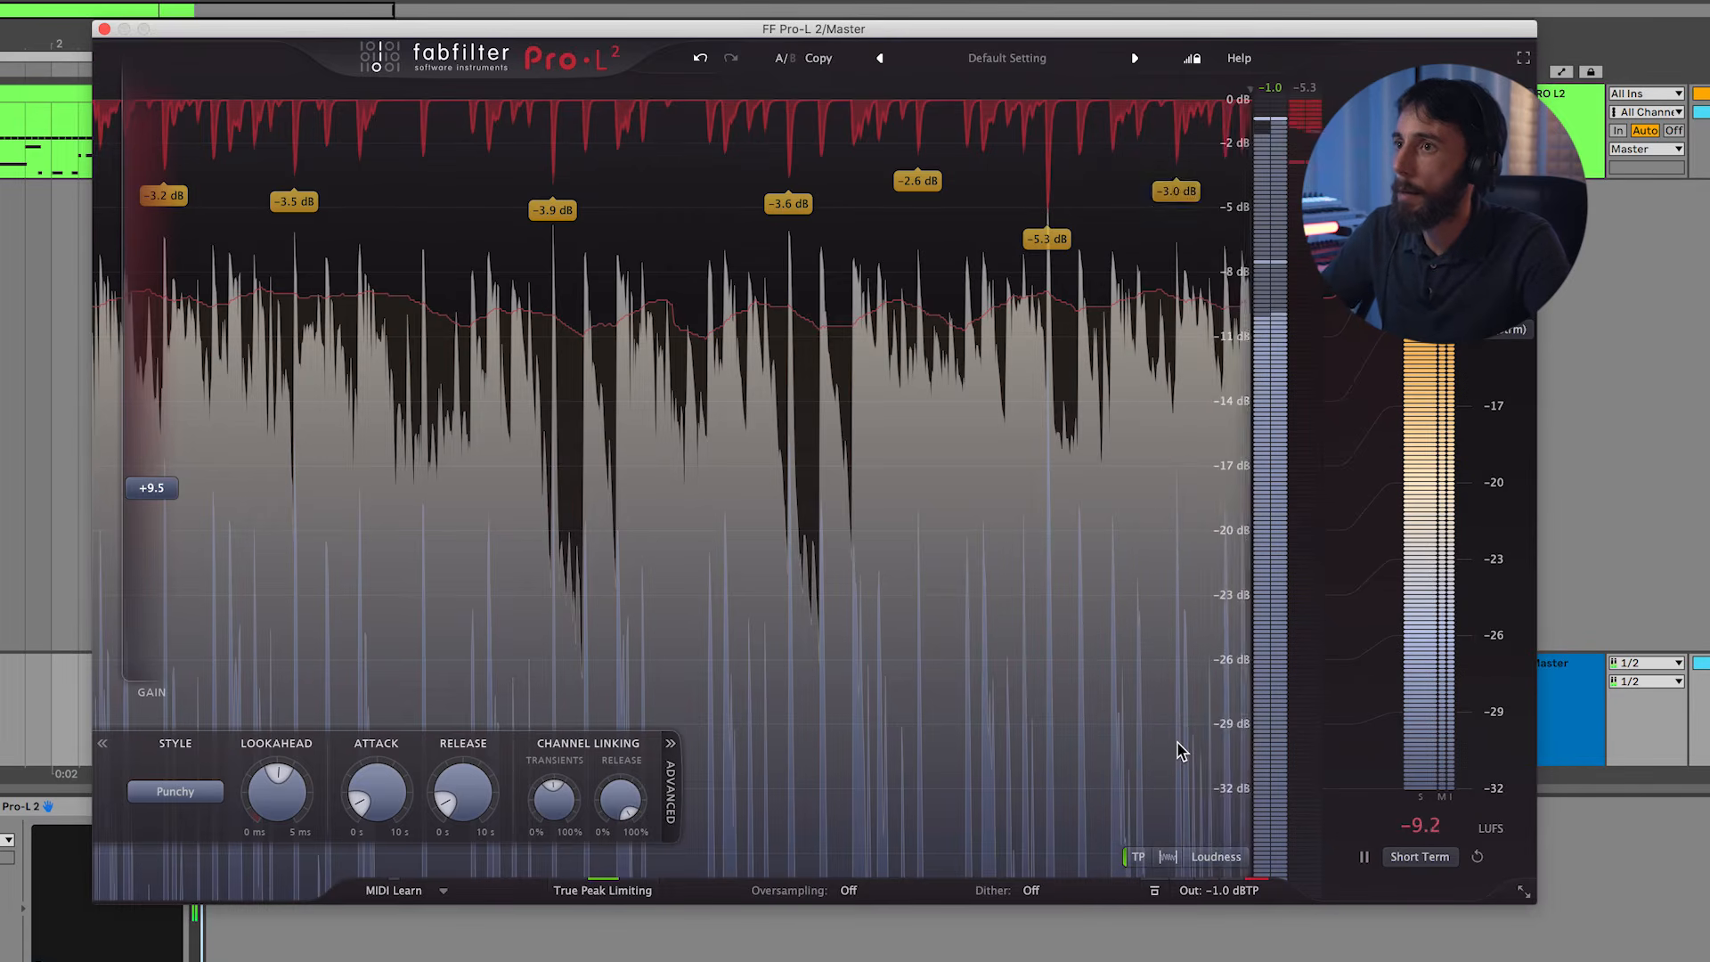
pyautogui.press('space')
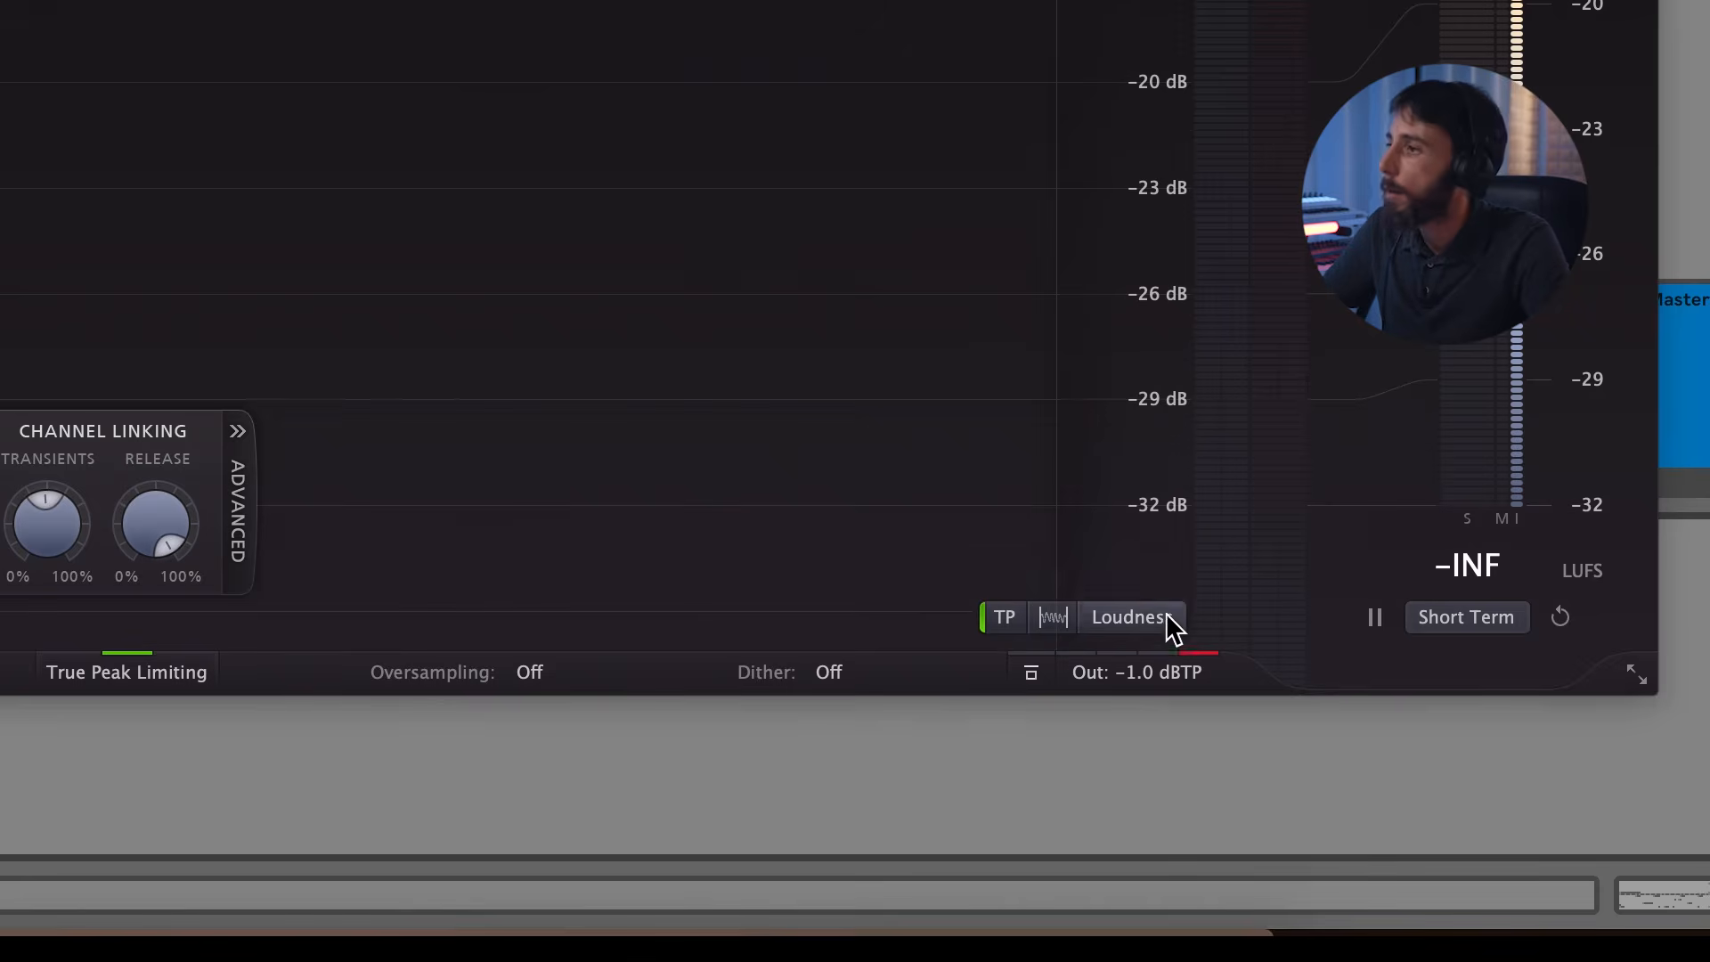
# Try the -16 dB meter scale and return to the Loudness scale.
pyautogui.click(1149, 614)
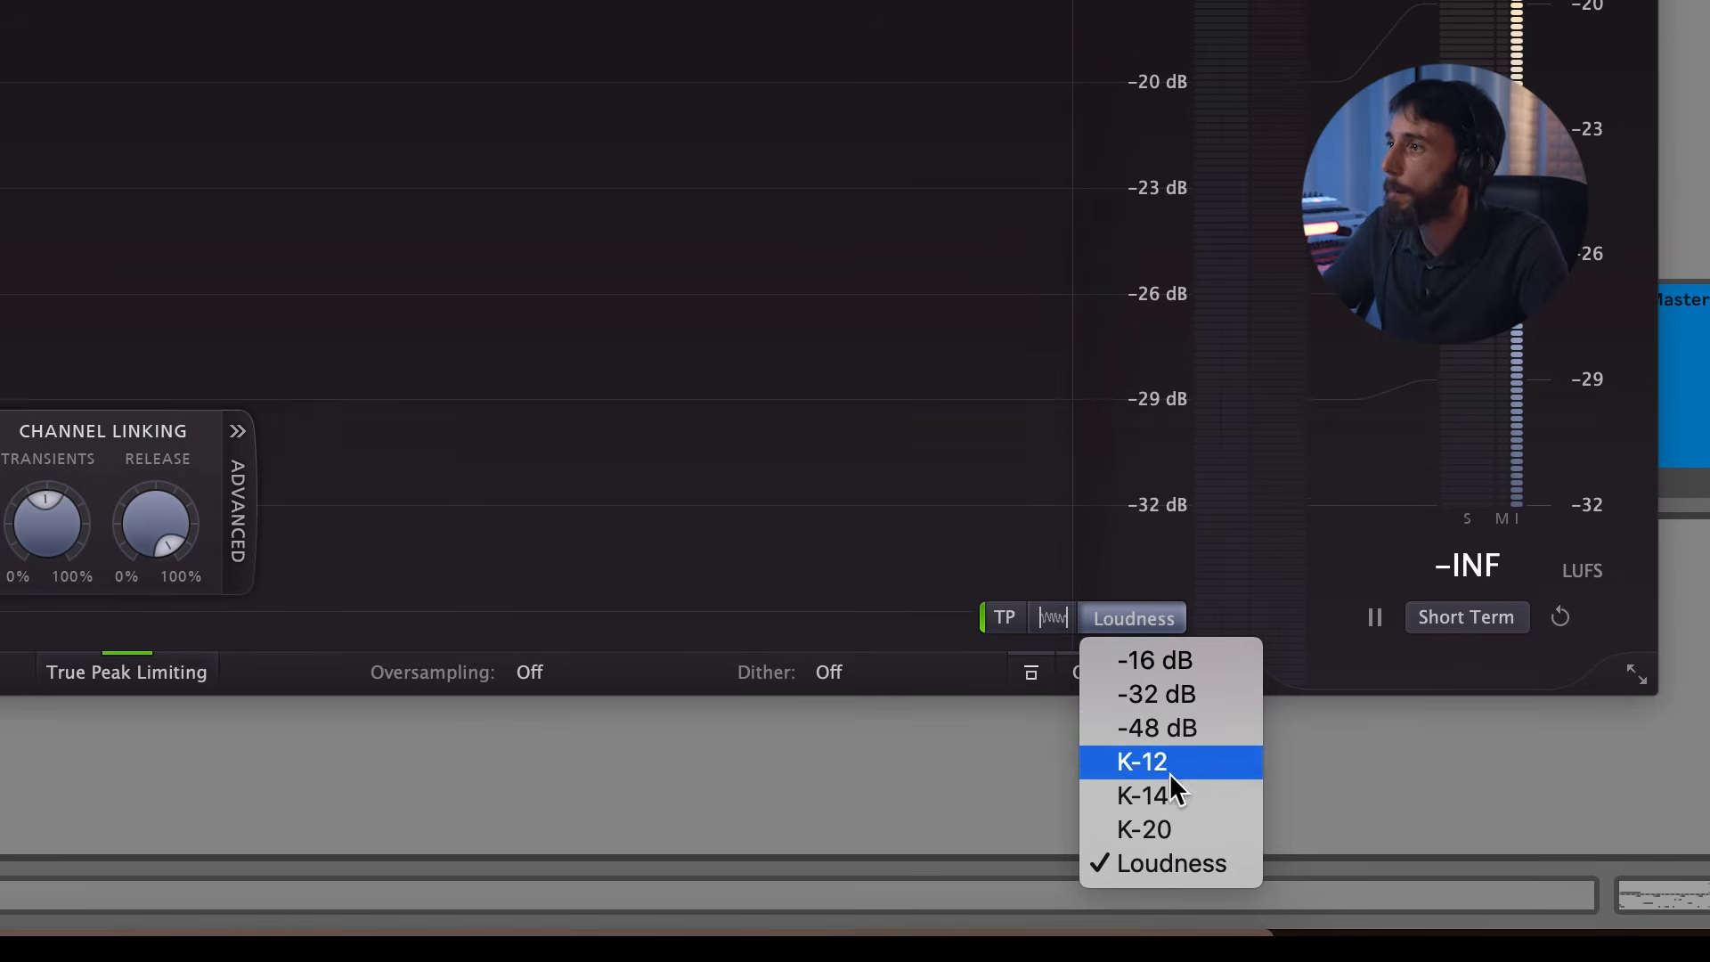
pyautogui.click(1182, 659)
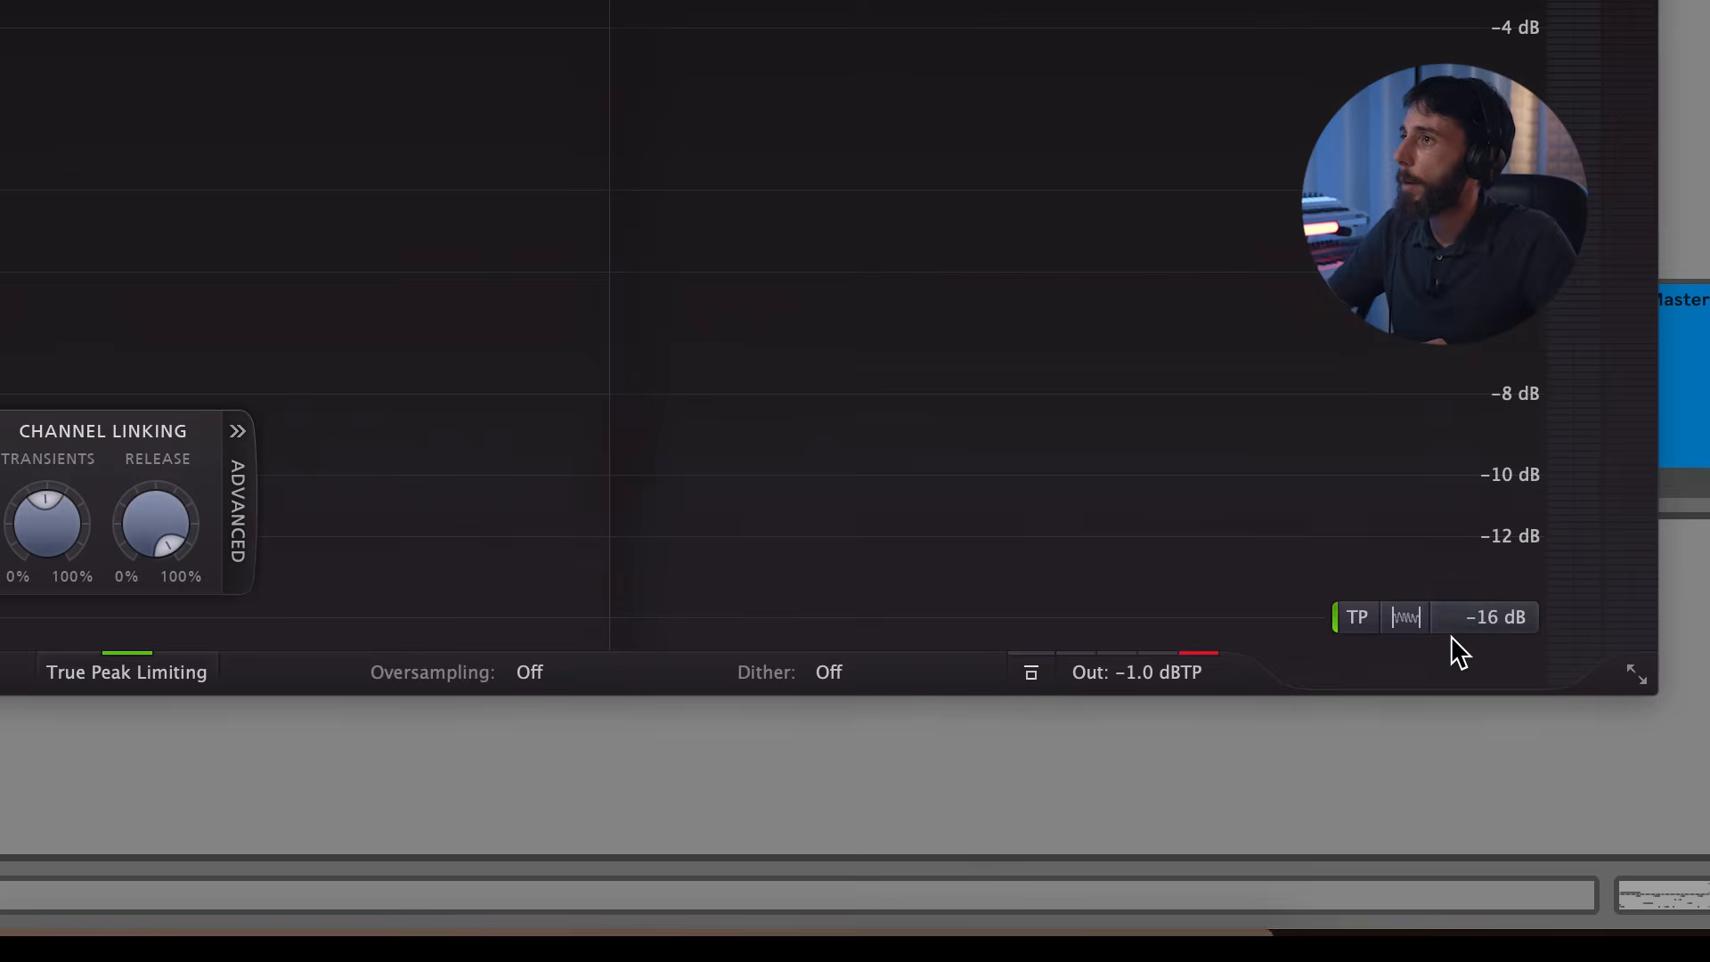
pyautogui.click(1511, 869)
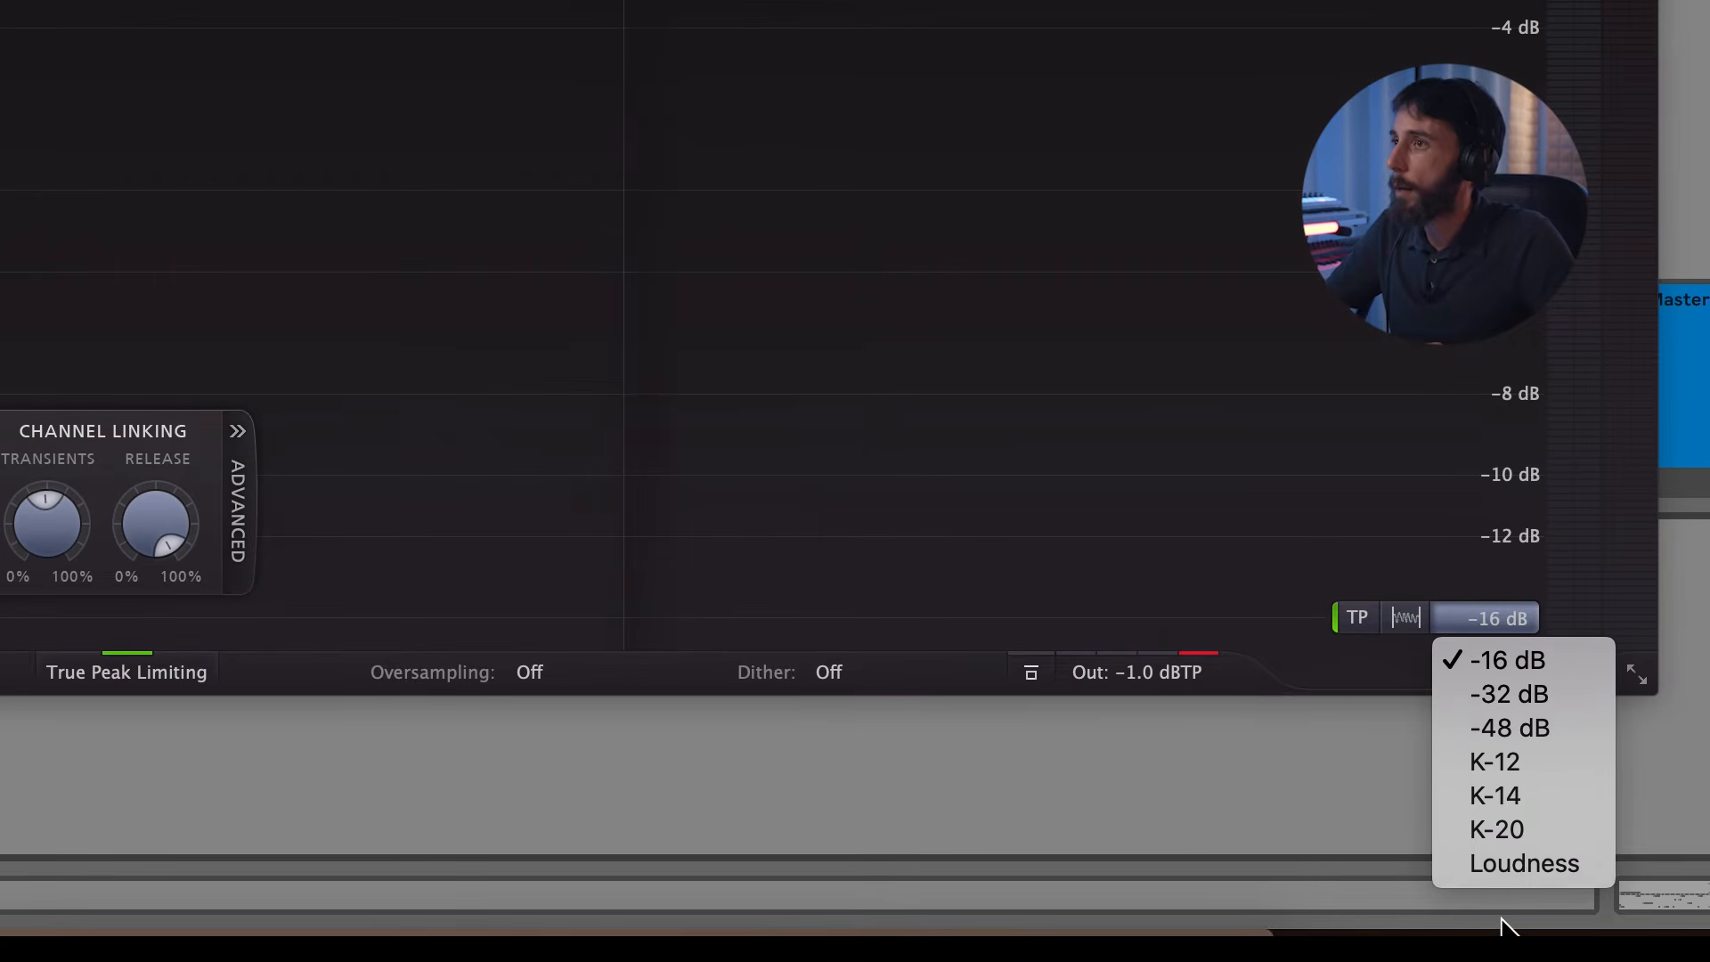
pyautogui.click(1509, 863)
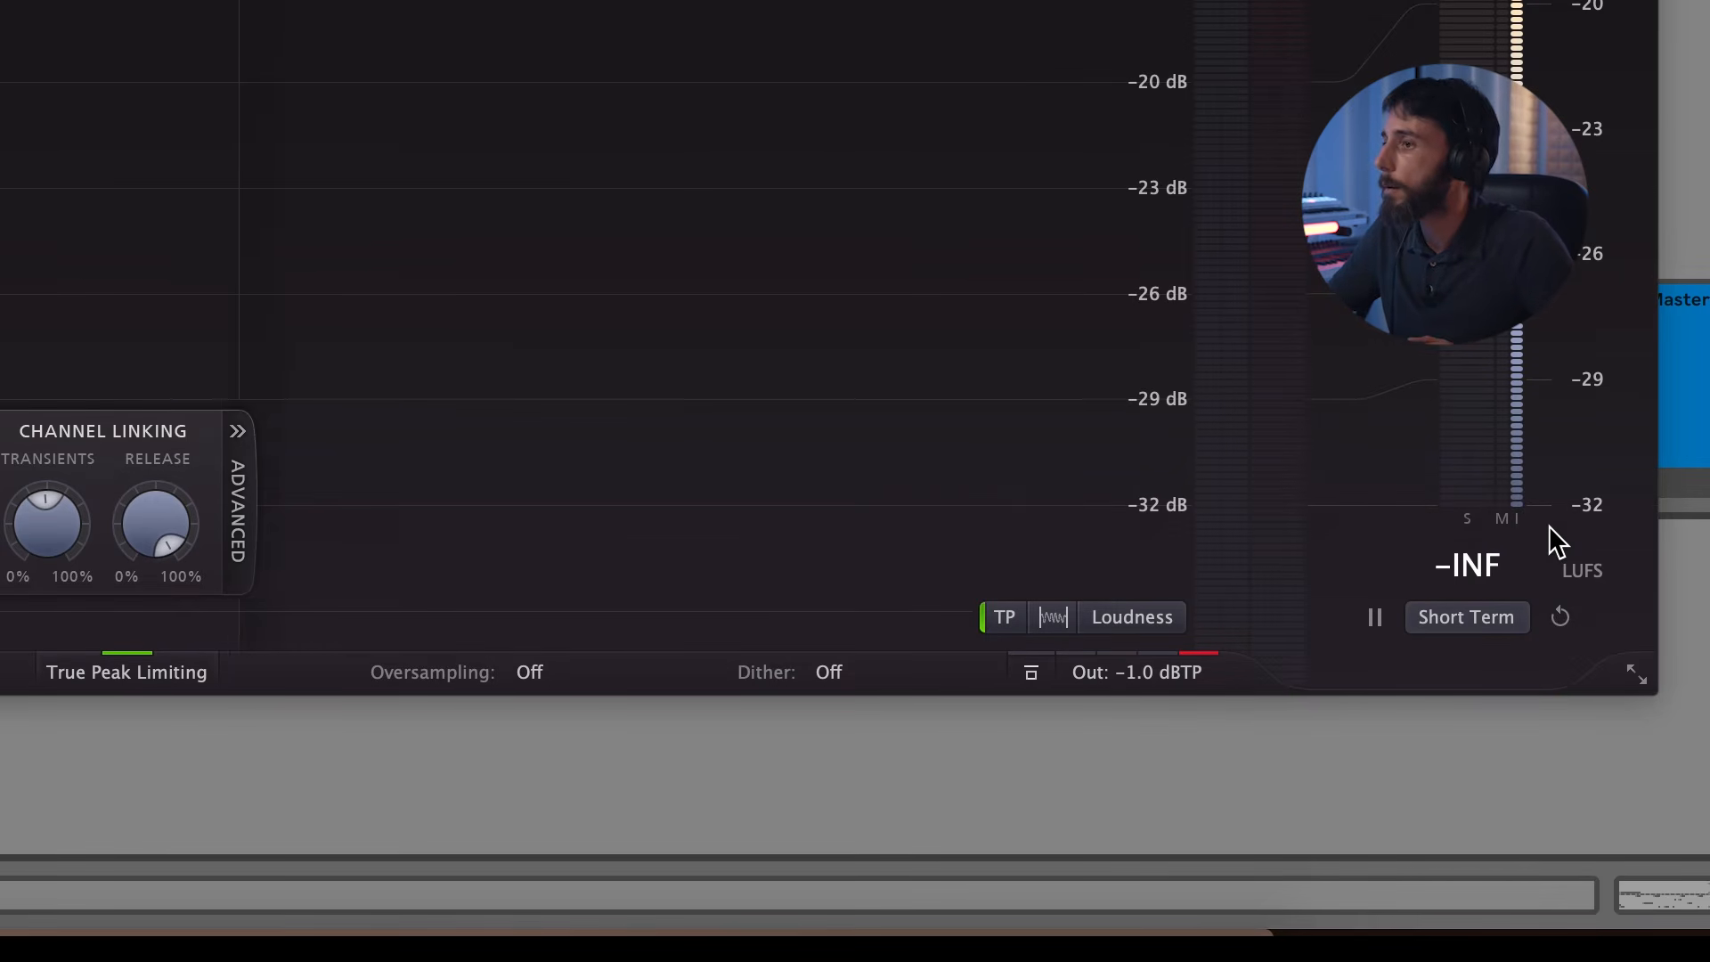
# Pause and resume the loudness metering during playback, and reset its measurement.
pyautogui.press('space')
pyautogui.click(1375, 617)
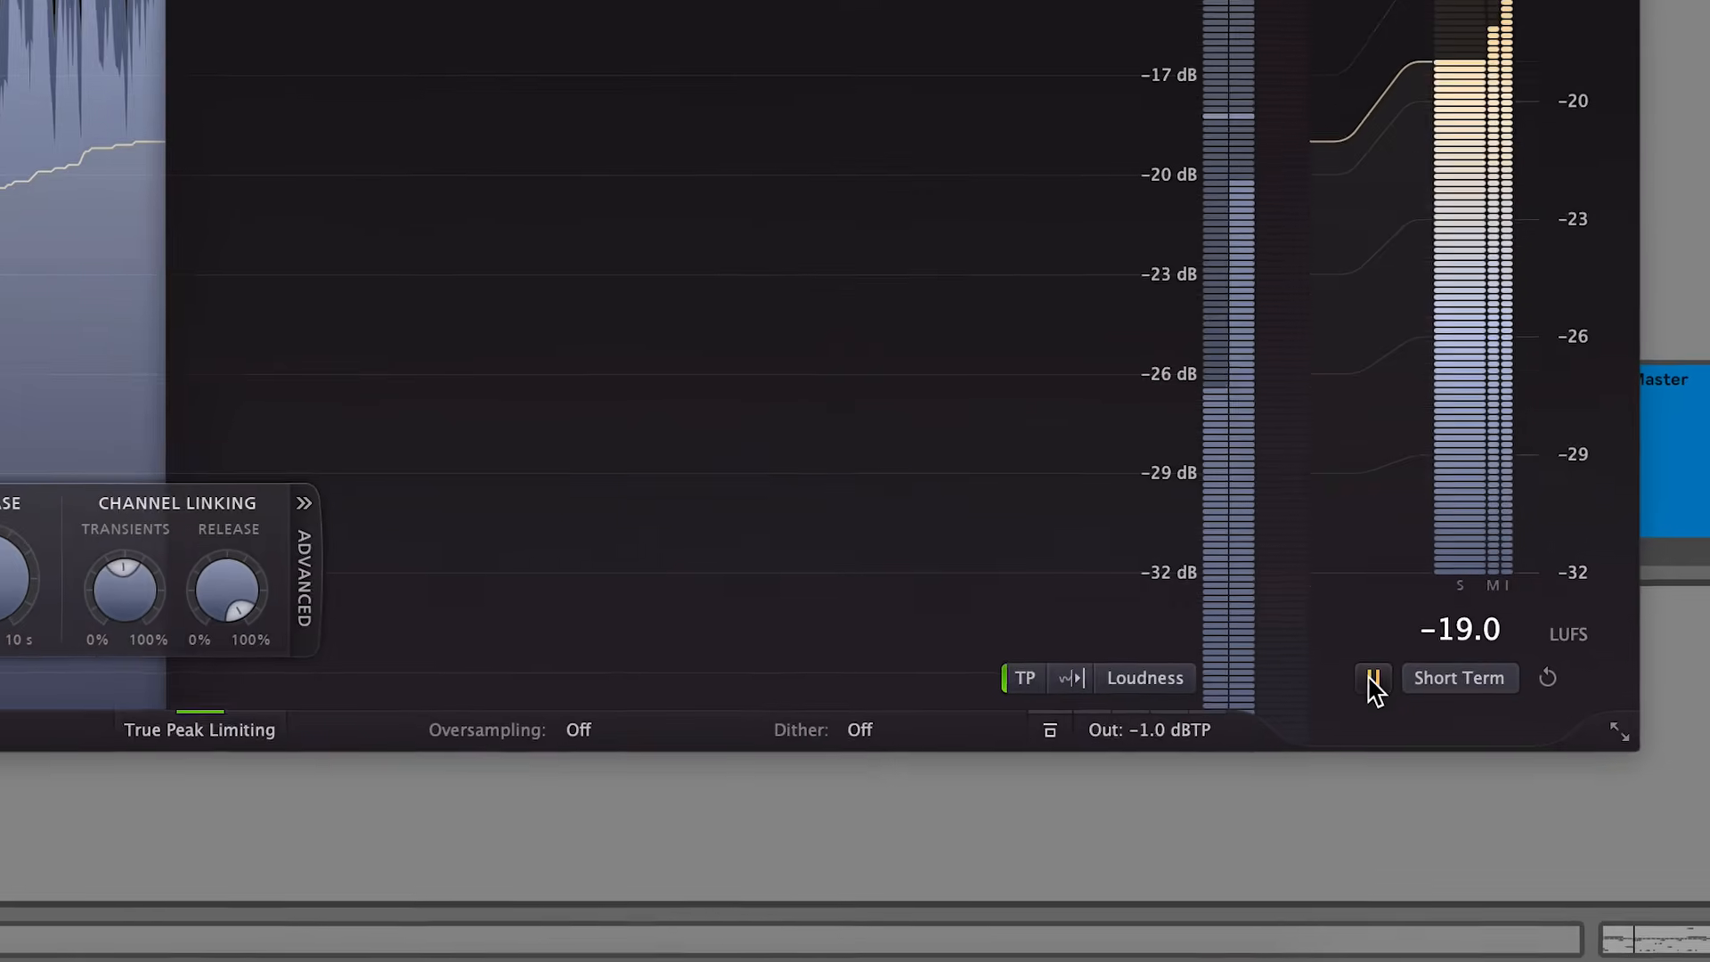
pyautogui.click(1373, 717)
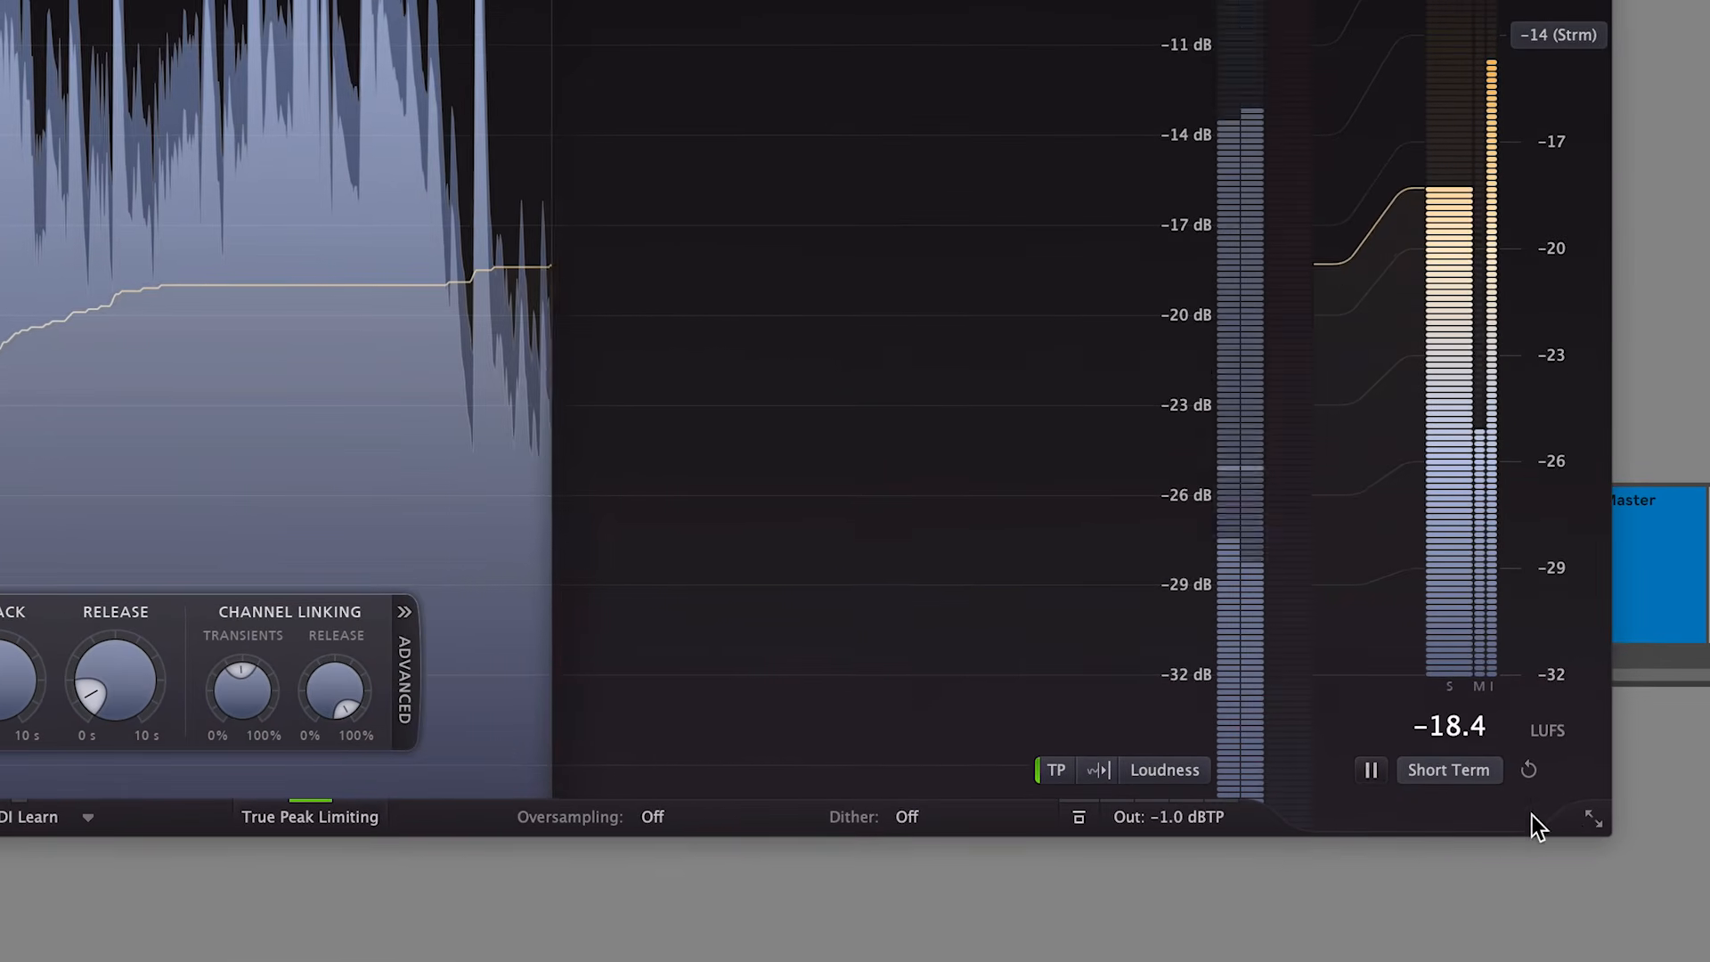
pyautogui.click(1527, 771)
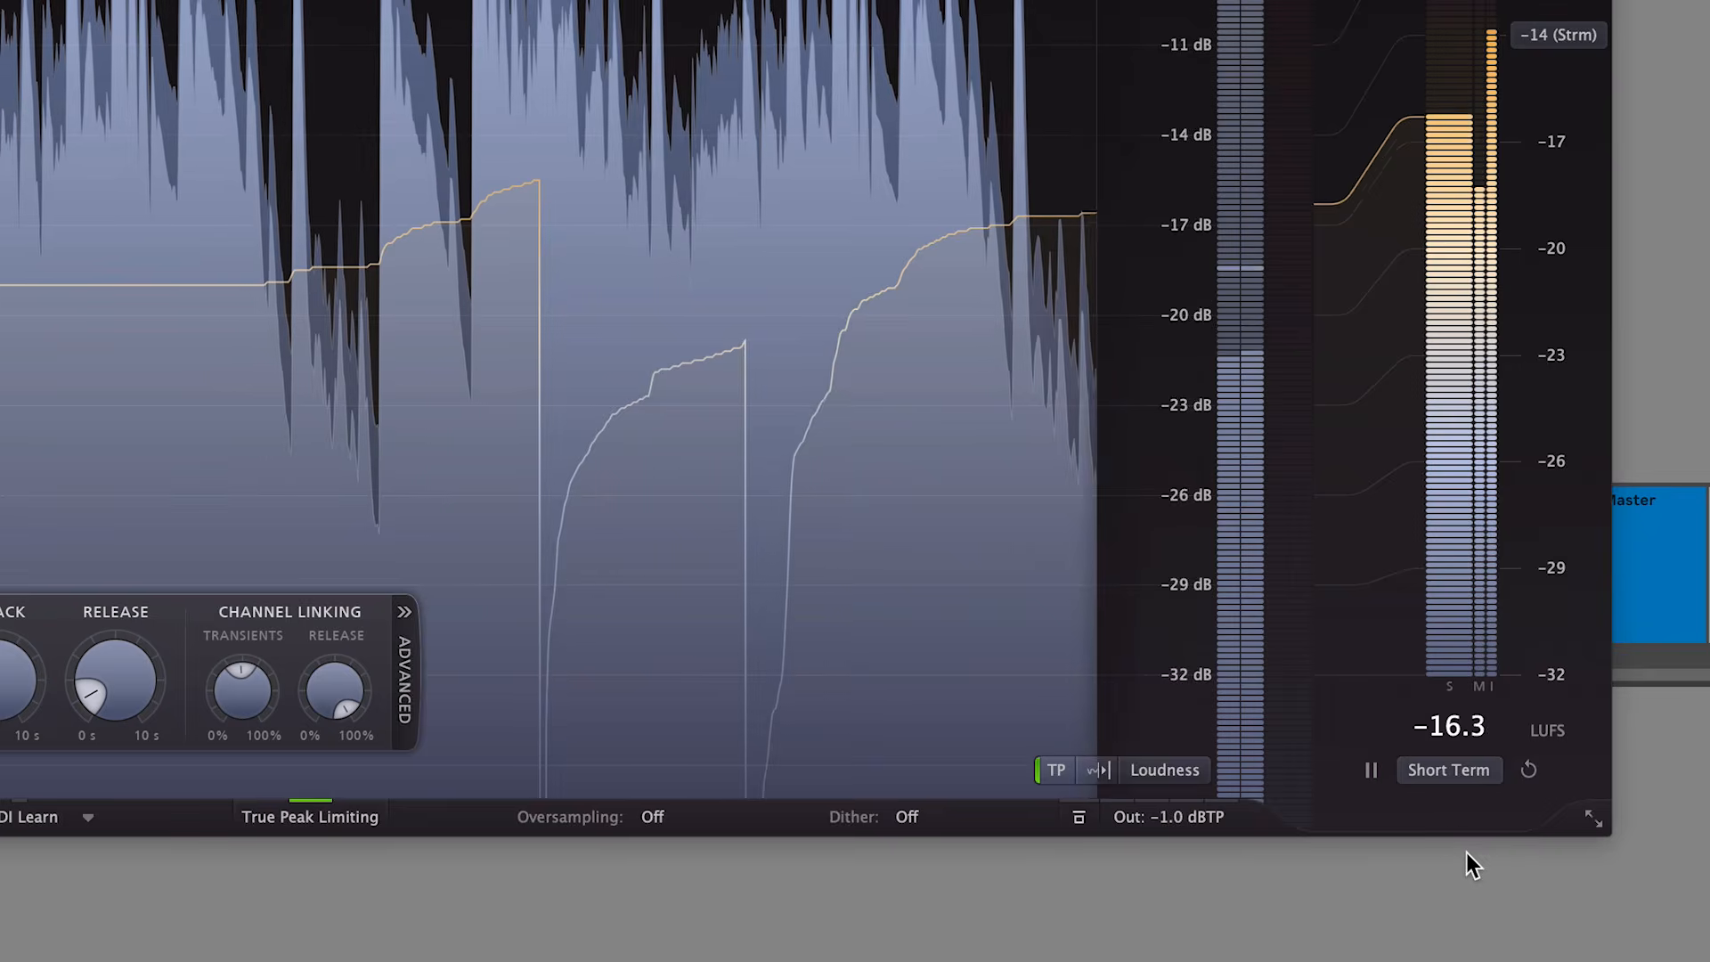
# Review the loudness time scales and targets around playback, keeping Short Term and -14 LUFS (Streaming).
pyautogui.click(1445, 771)
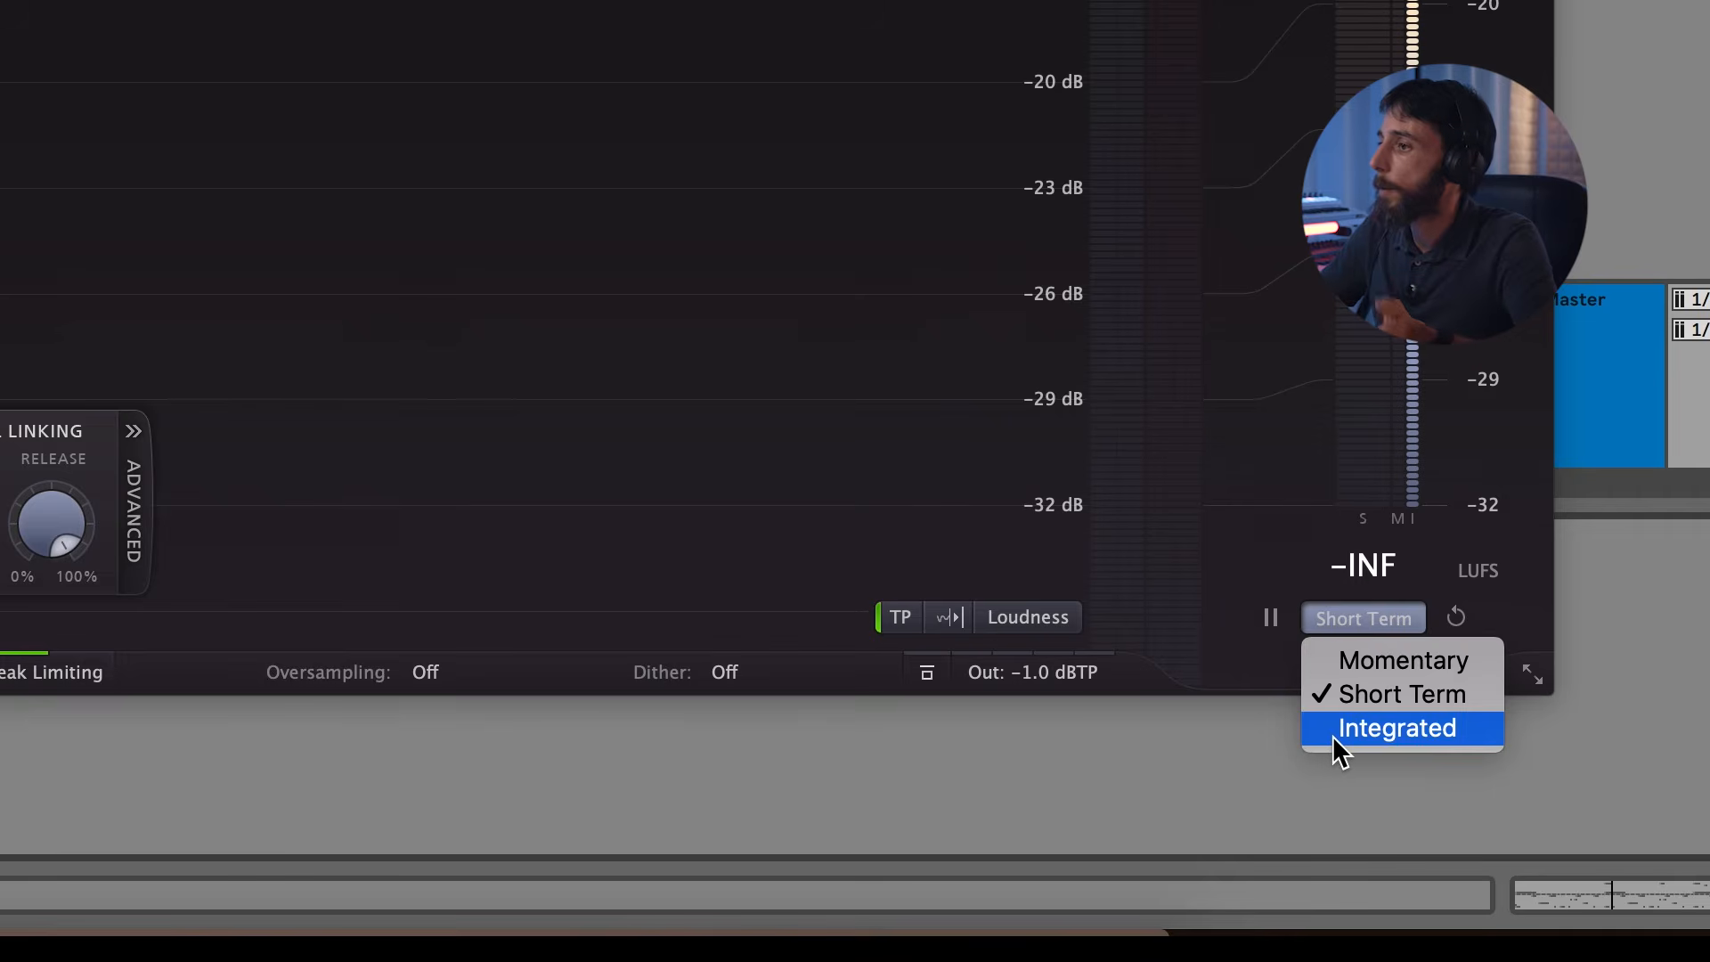
pyautogui.click(1358, 698)
pyautogui.press('space')
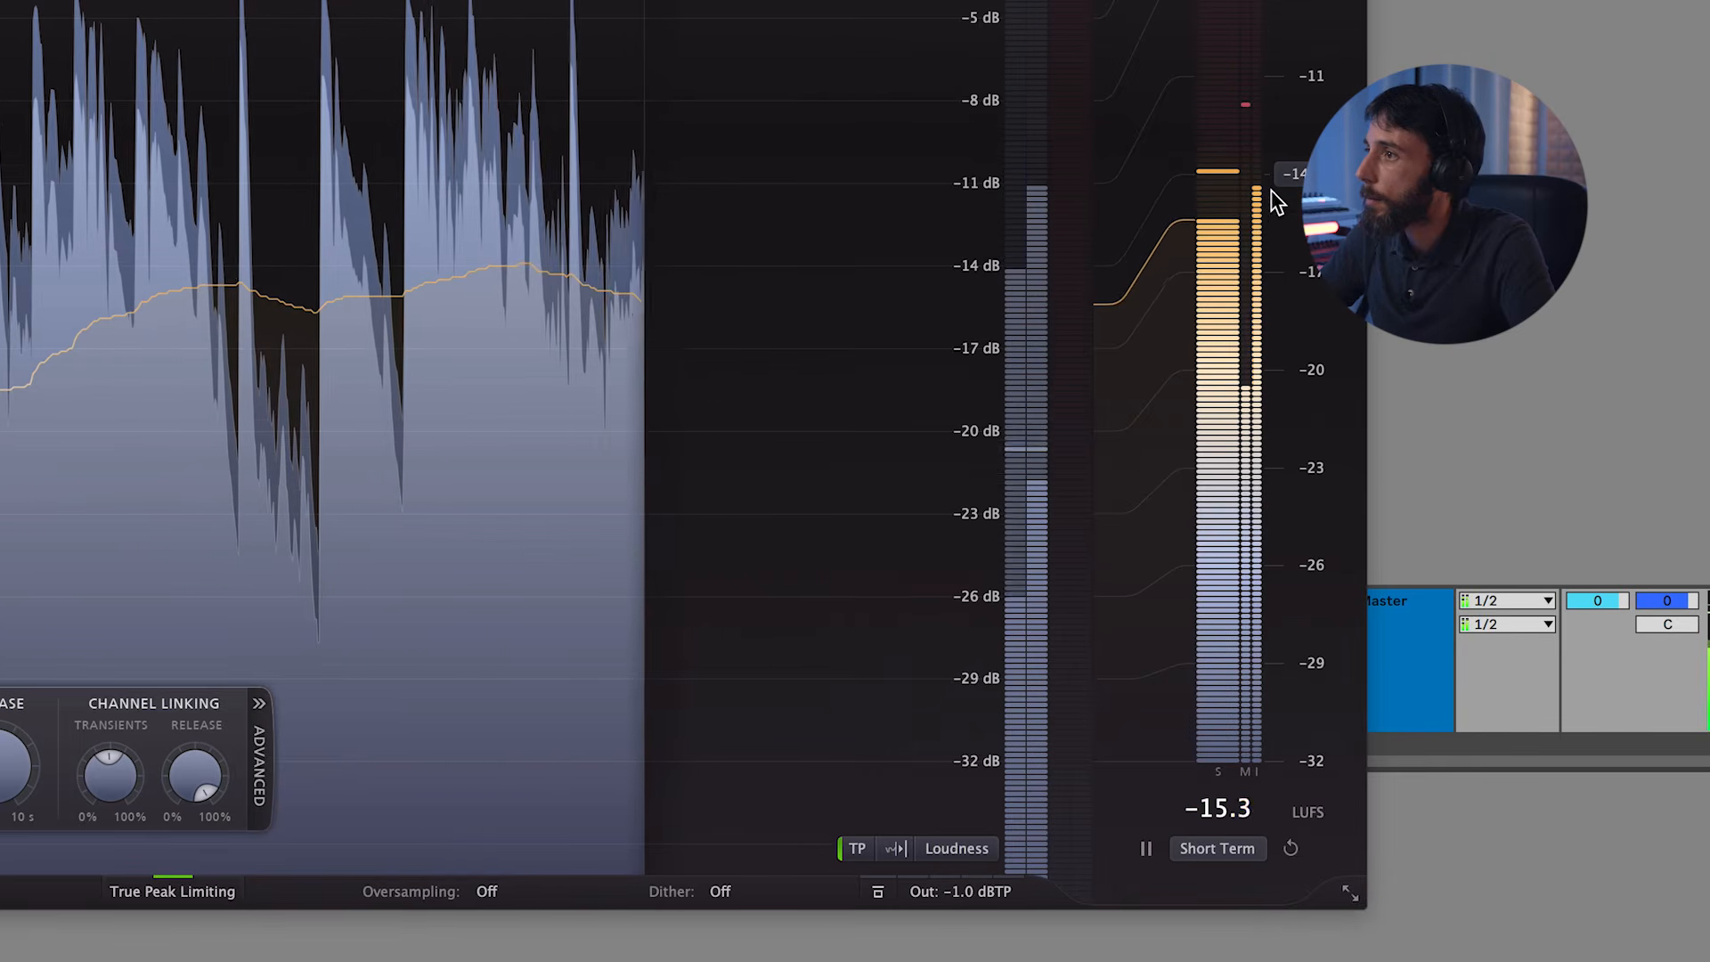
pyautogui.click(1325, 175)
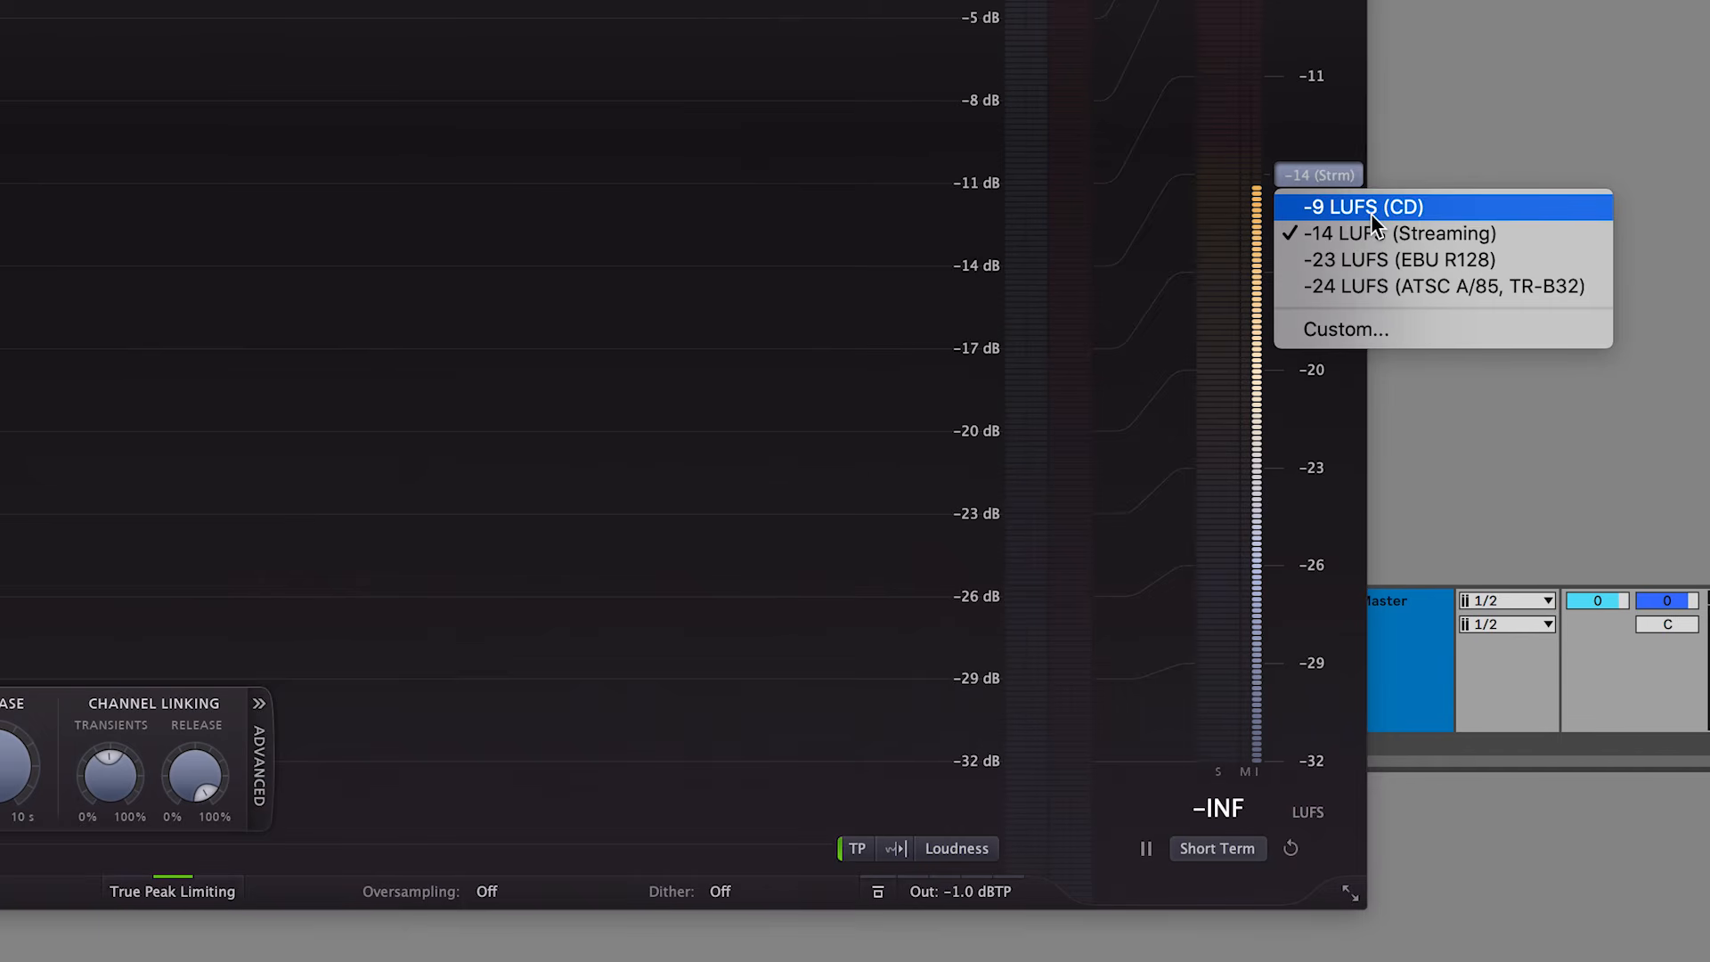
pyautogui.click(1411, 236)
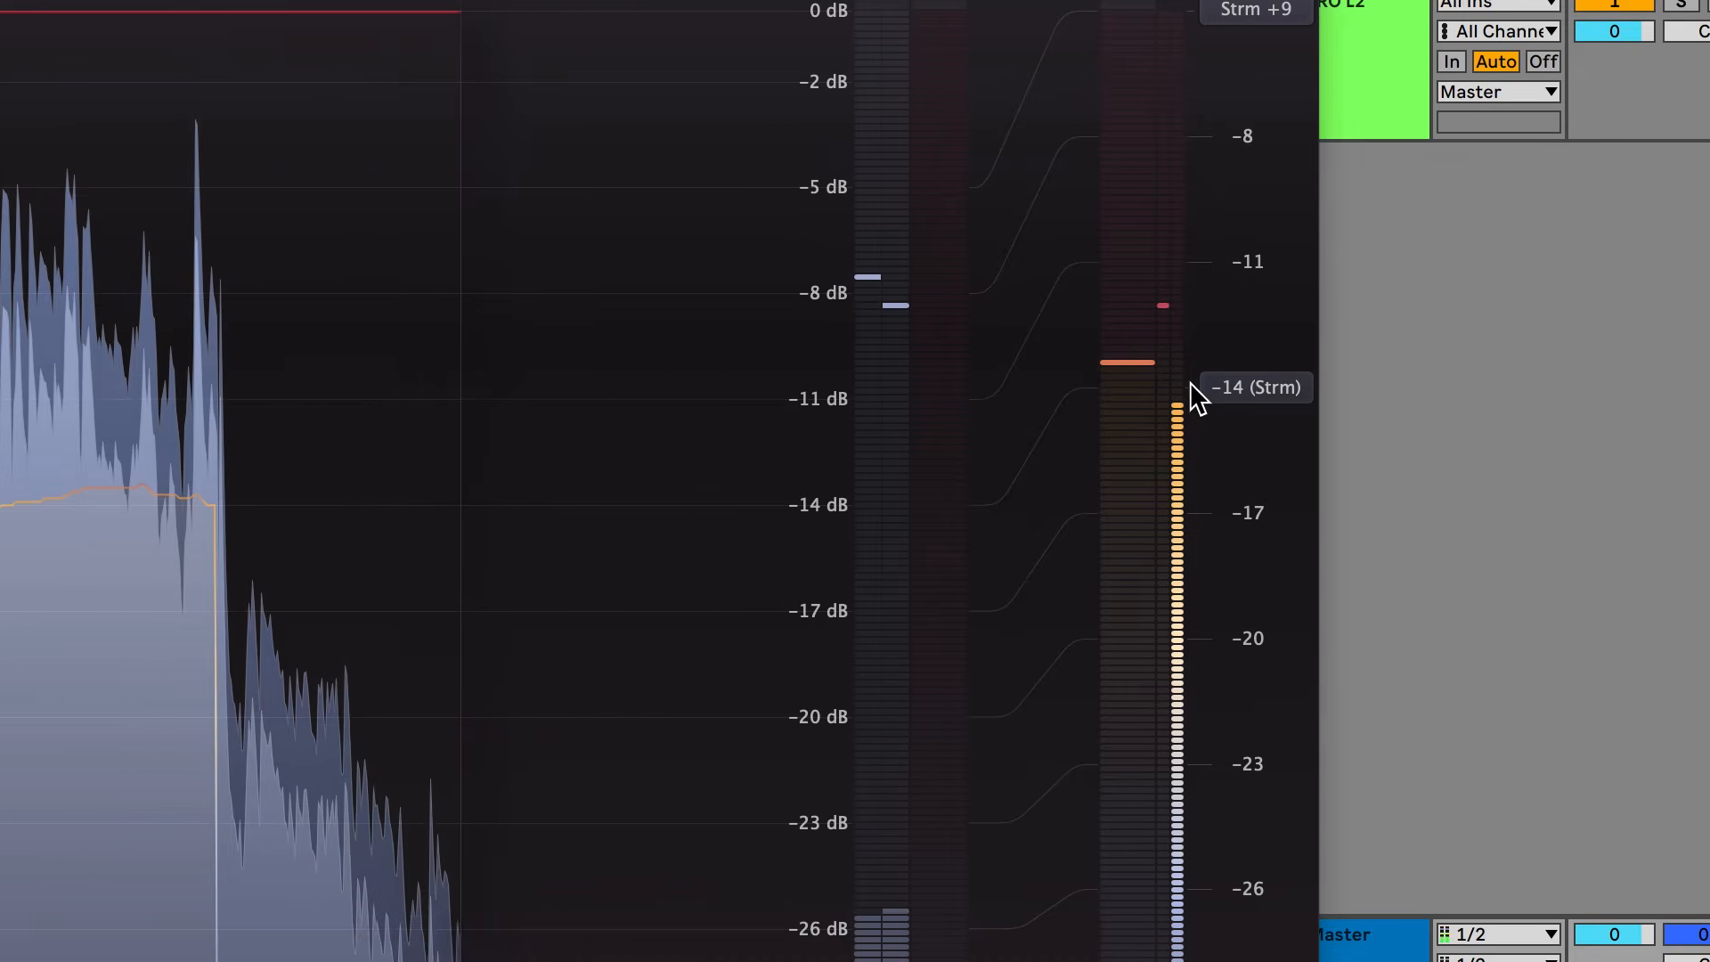
# Set a custom loudness target of -10 LUFS.
pyautogui.click(1238, 387)
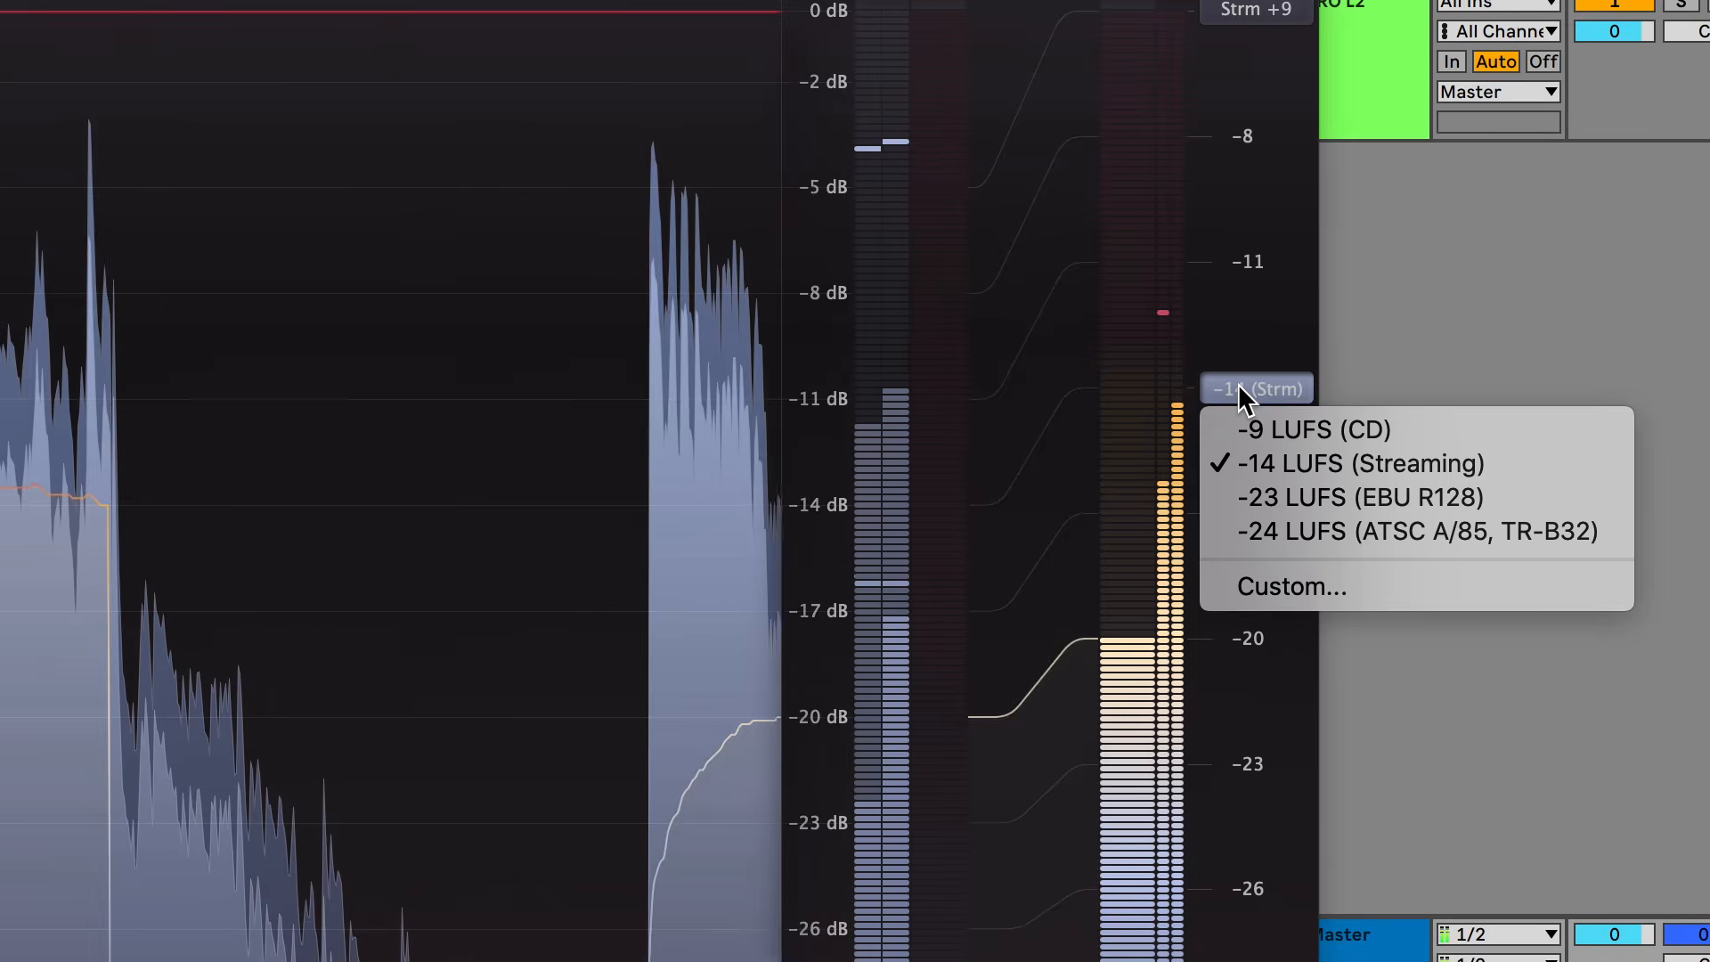
pyautogui.click(1303, 581)
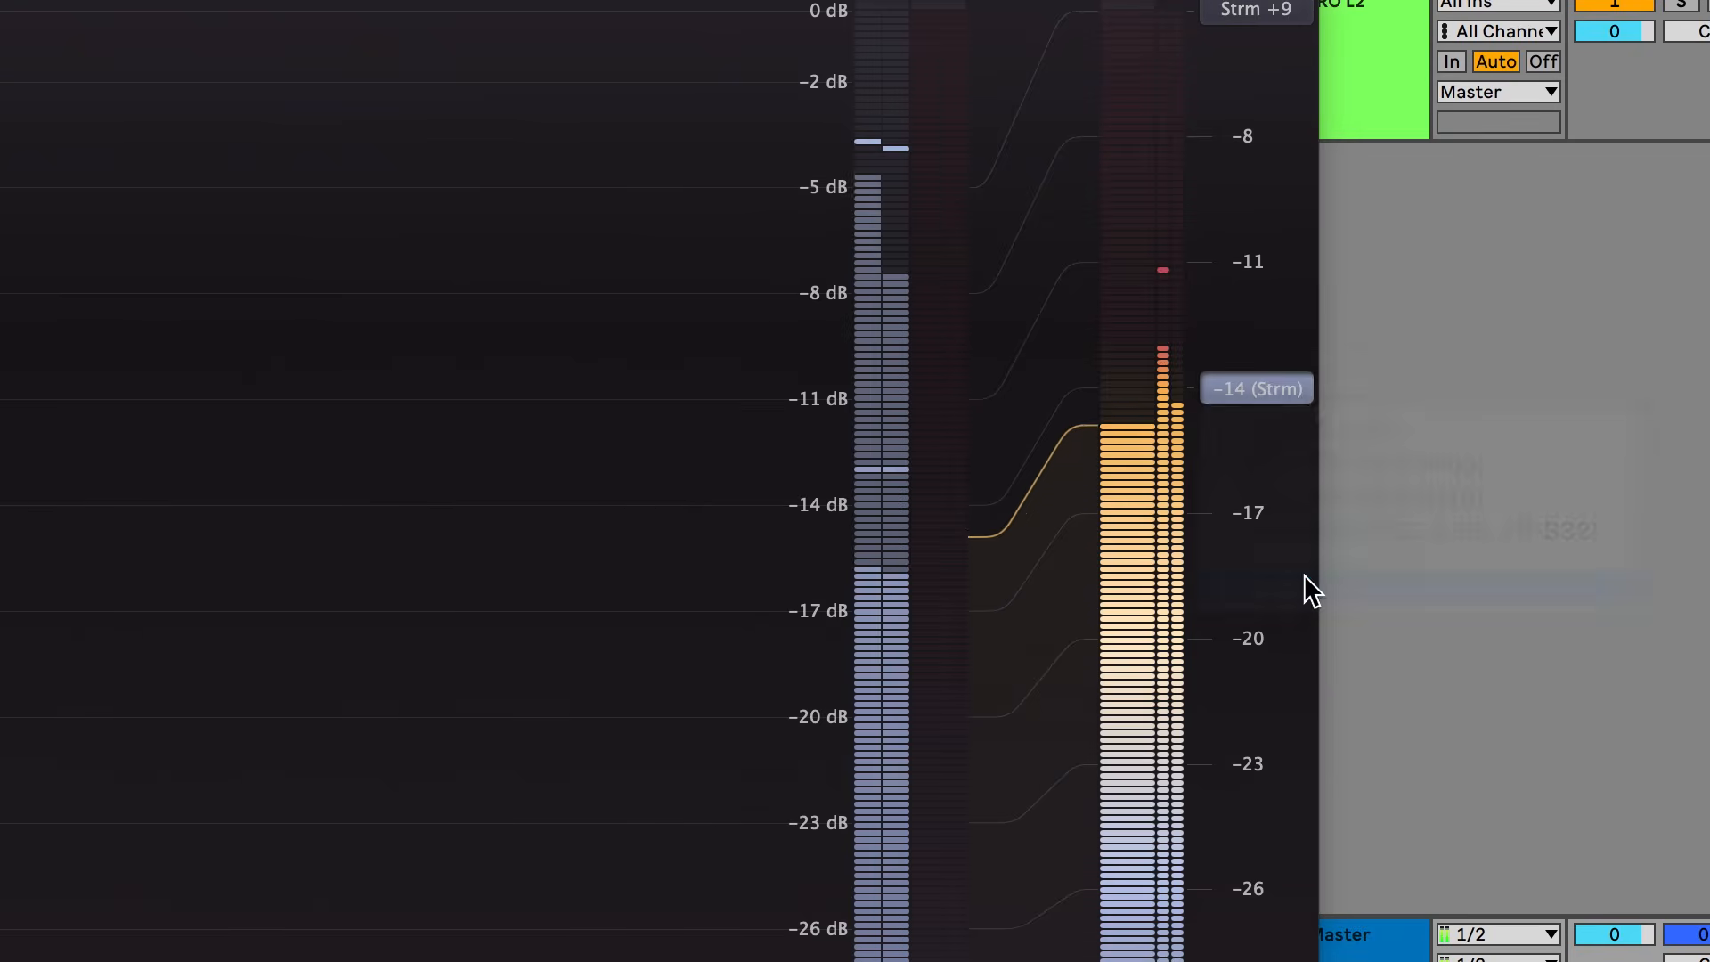
pyautogui.write('-')
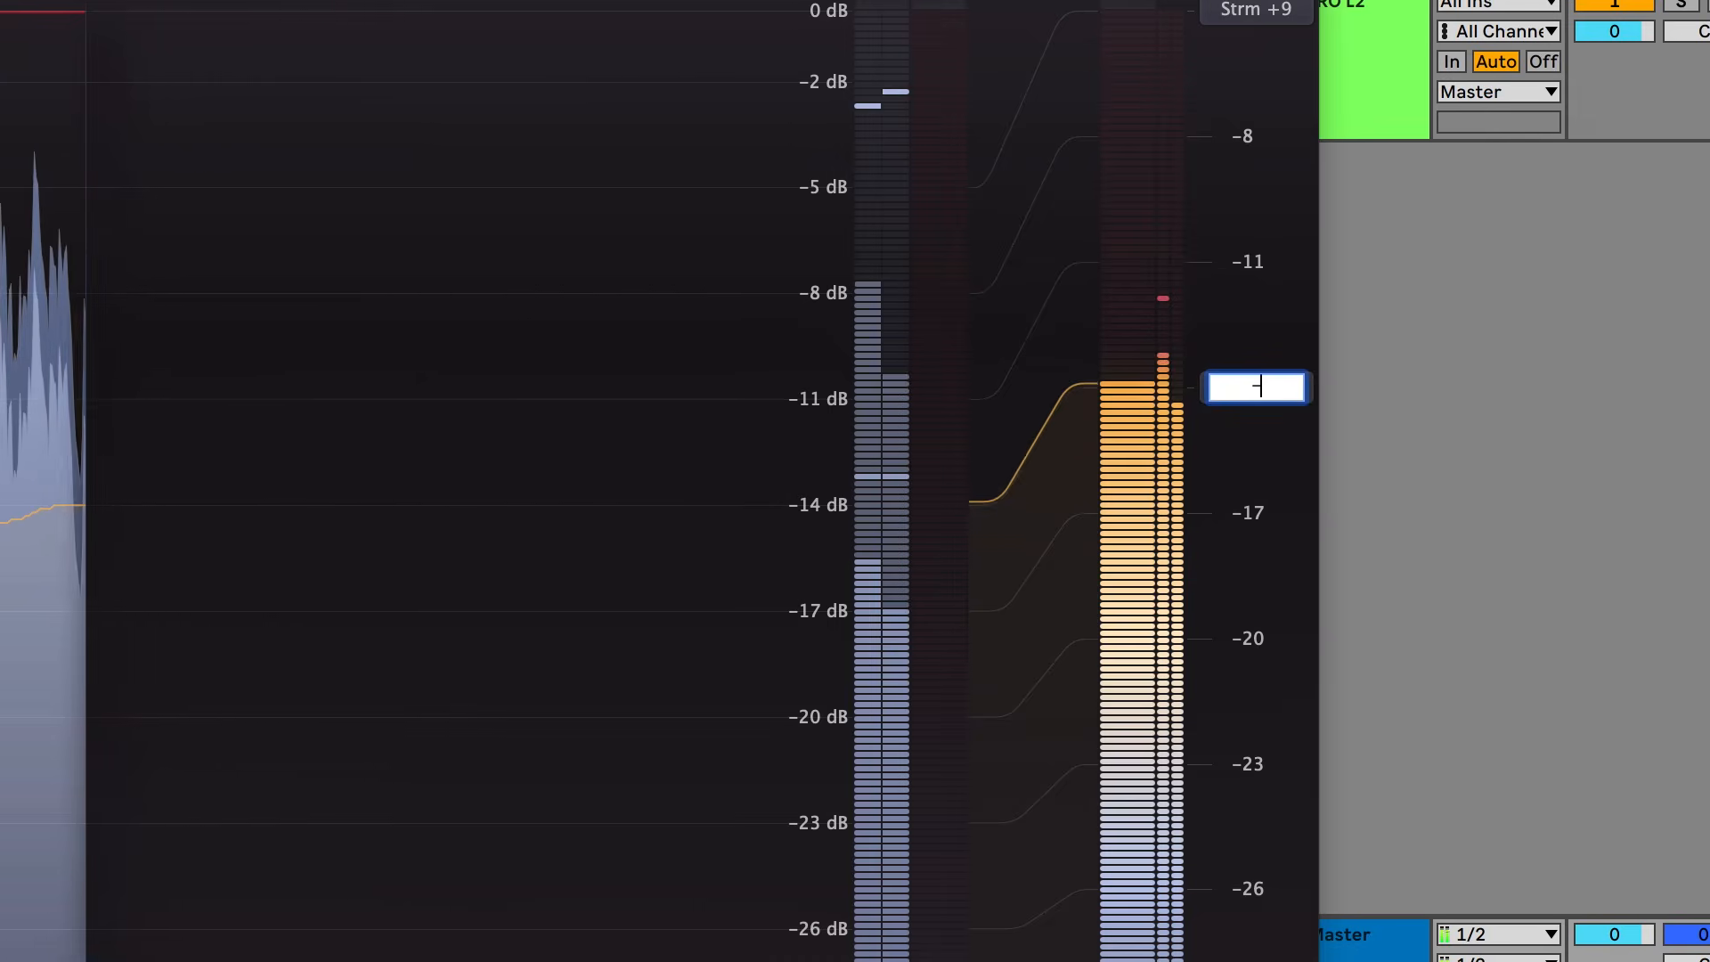
pyautogui.write('10')
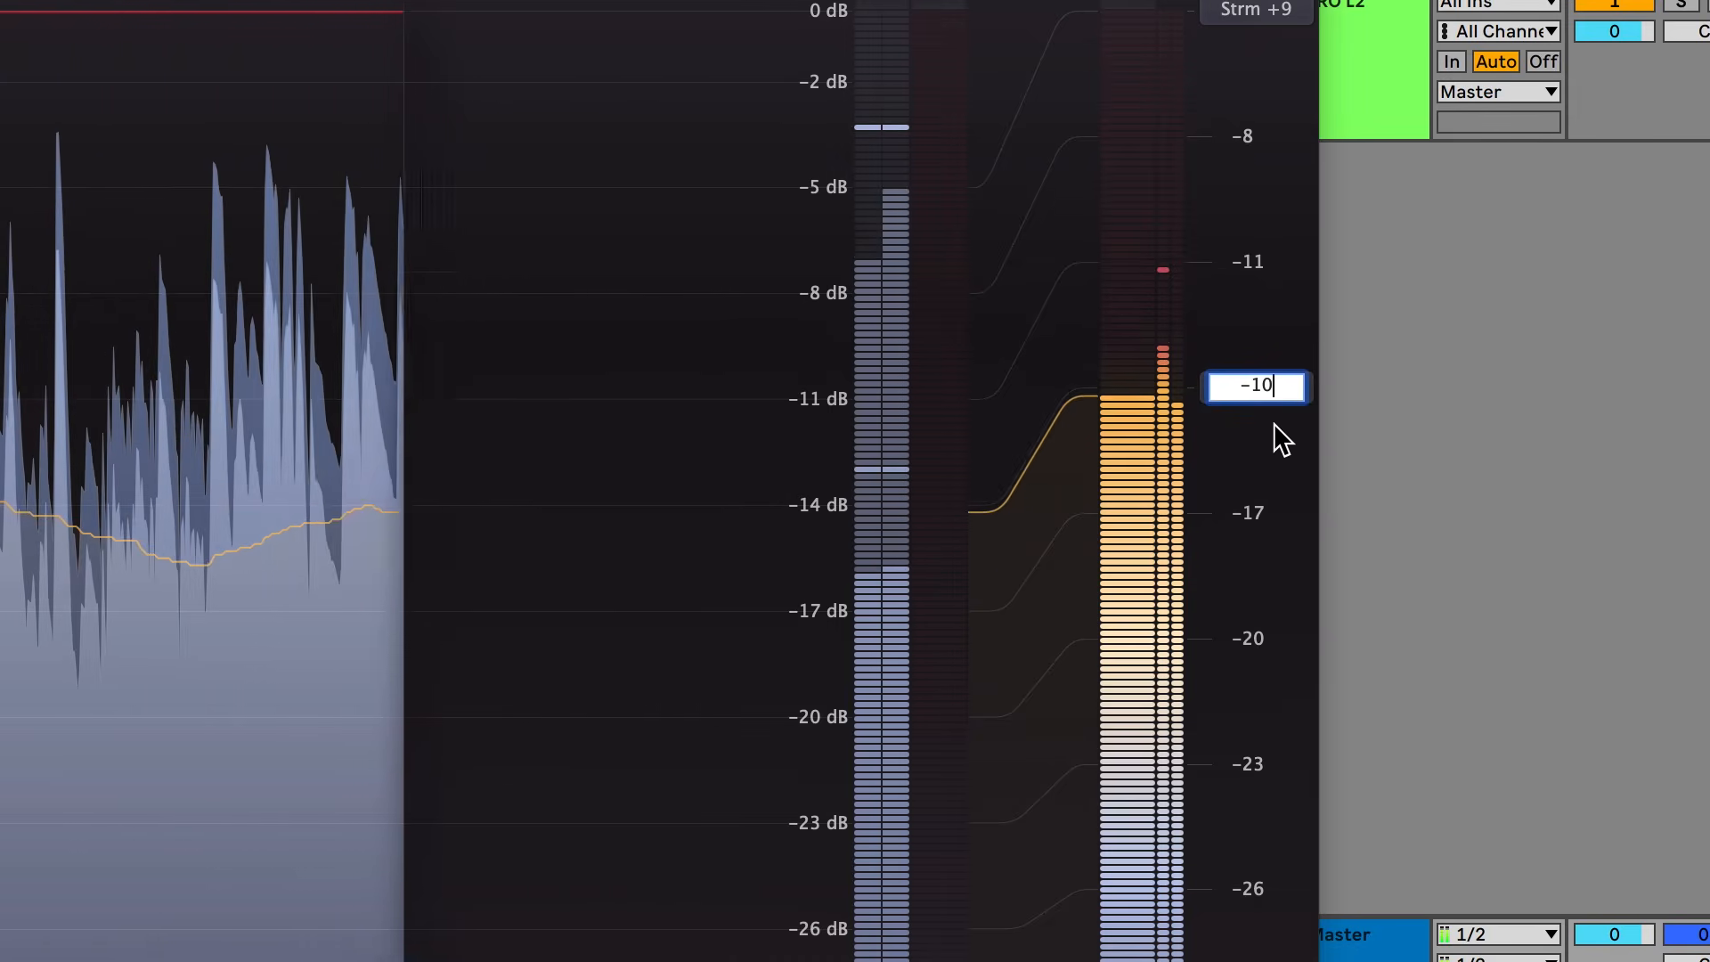
pyautogui.press('Return')
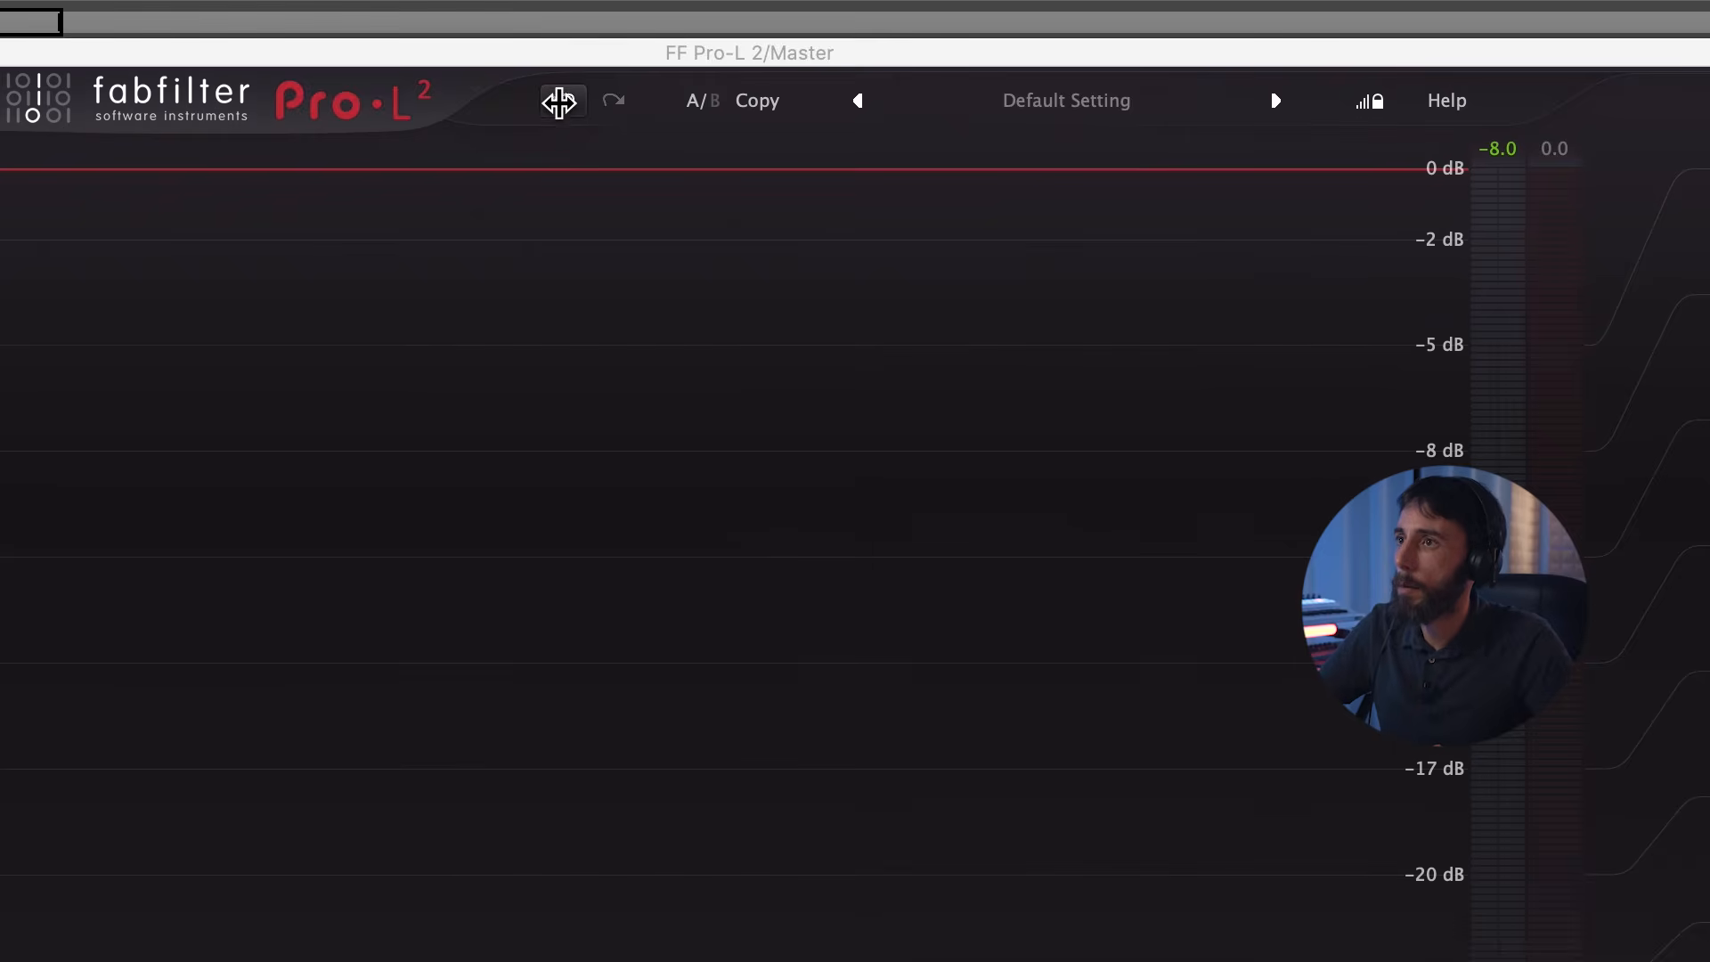
# Undo the last parameter change and copy the current settings to the other A/B state.
pyautogui.click(561, 101)
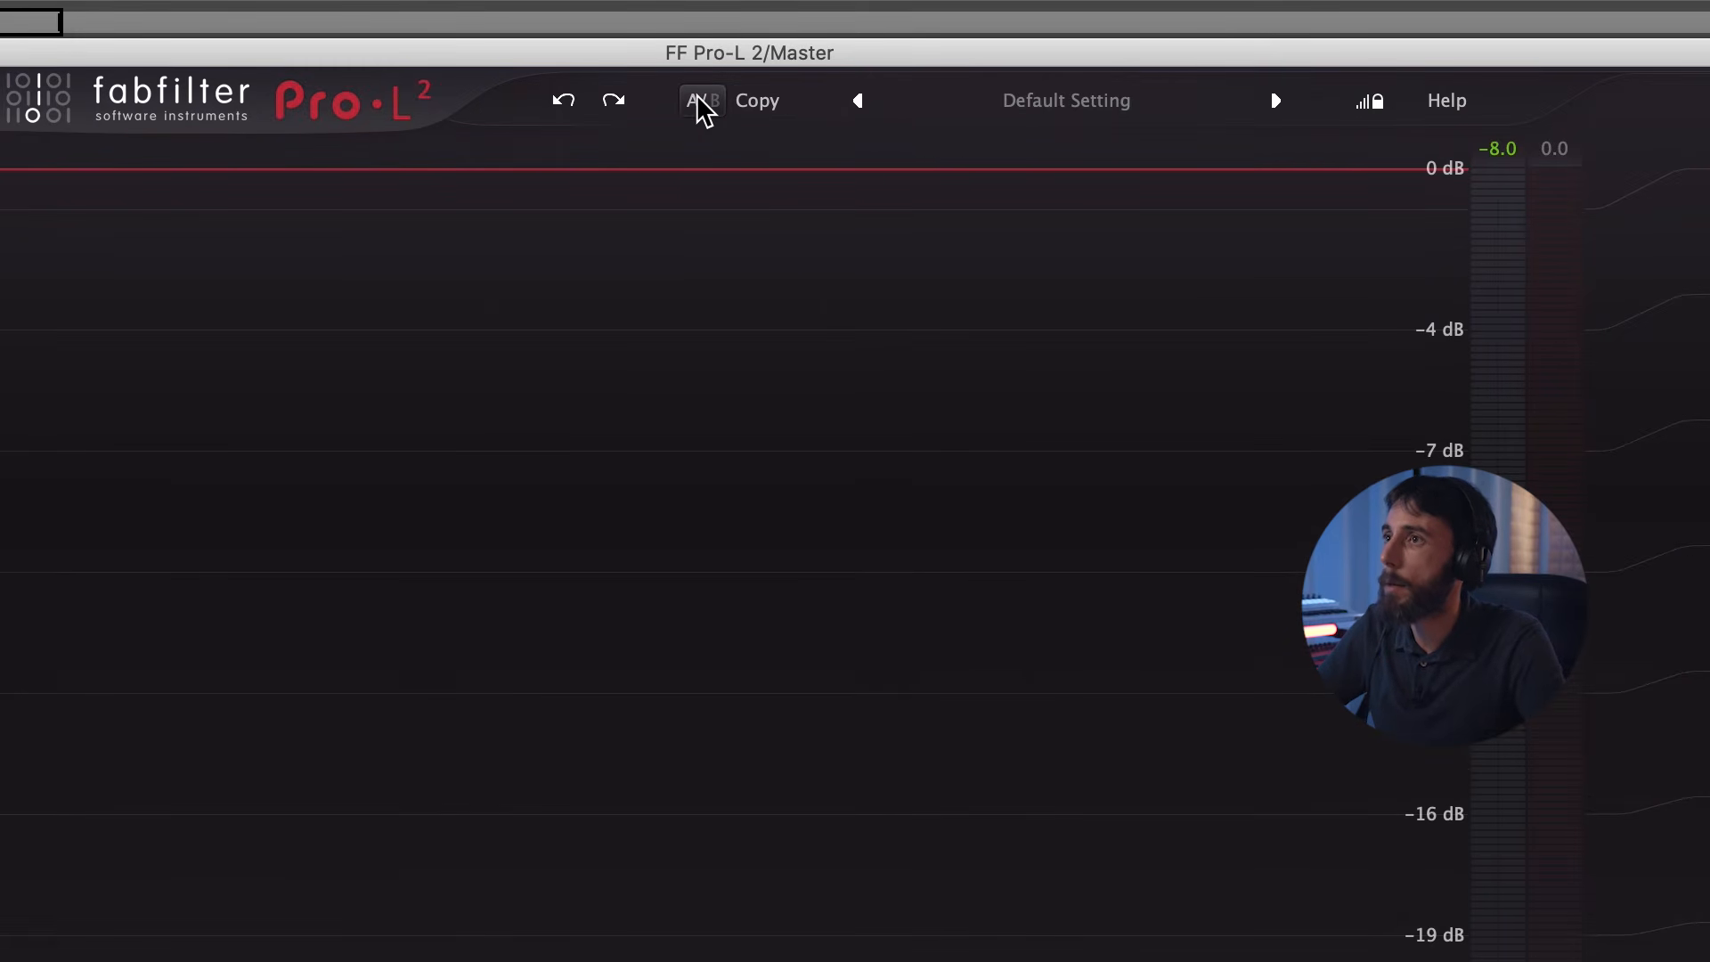
pyautogui.click(757, 106)
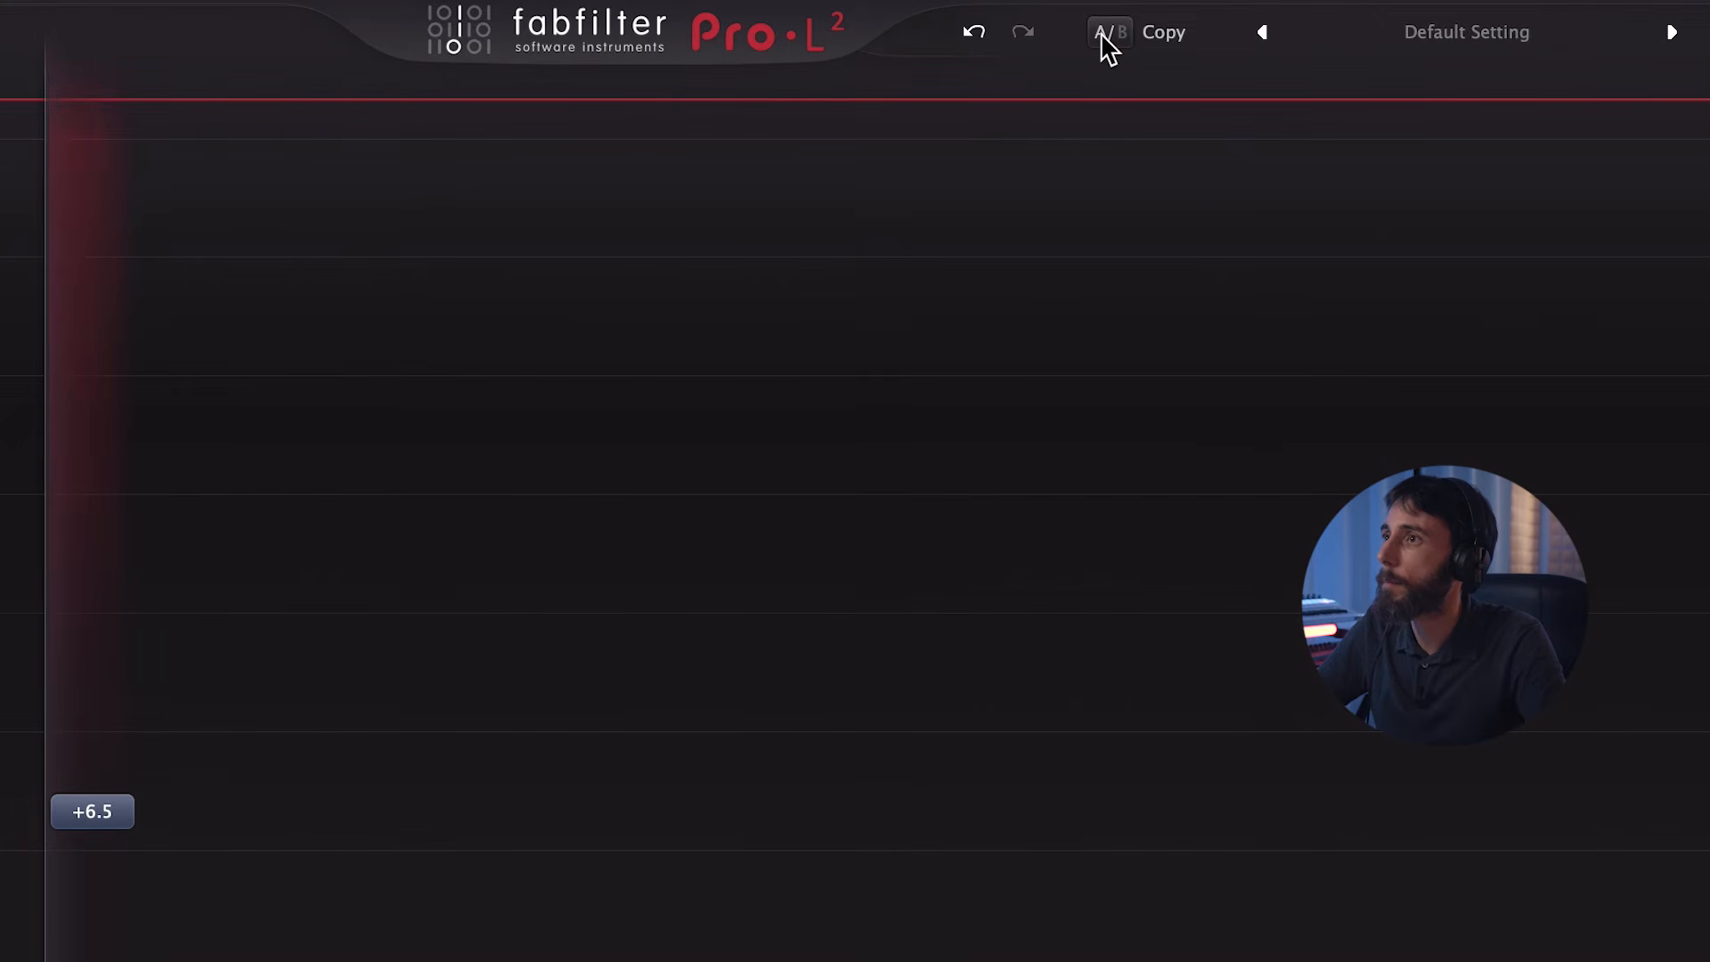
# Look through the preset categories, including Moderate, Safe and Mixing, and the option for saving a preset.
pyautogui.click(1442, 32)
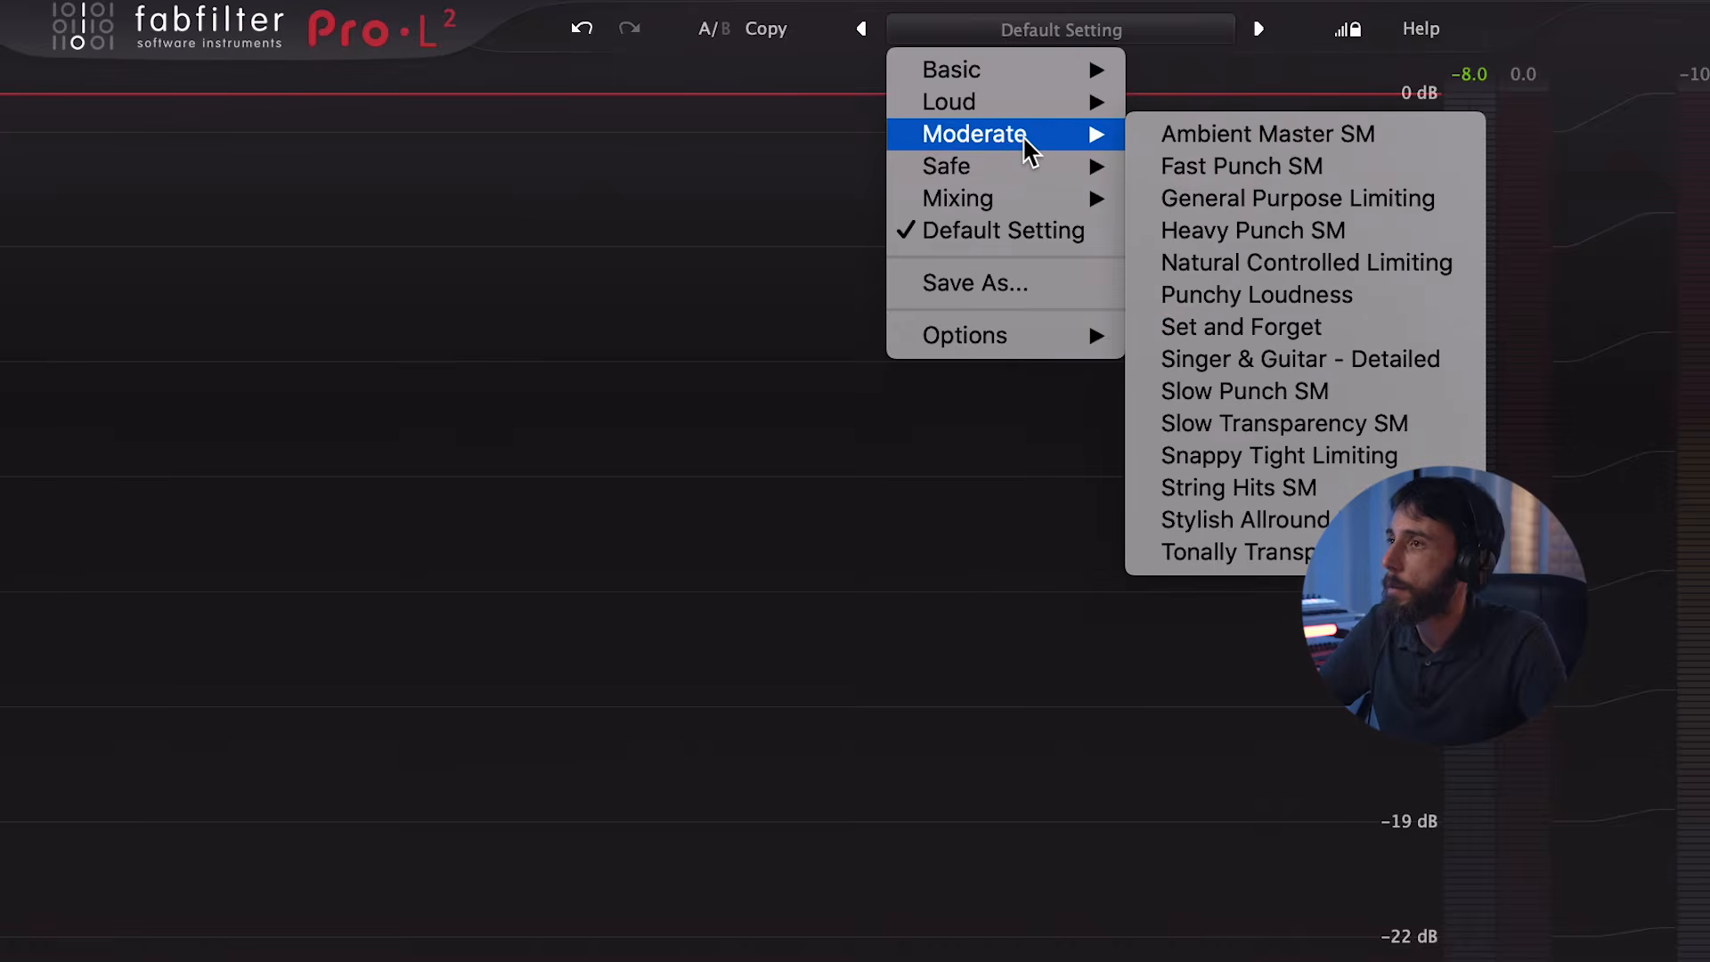
pyautogui.moveTo(1022, 170)
pyautogui.moveTo(1021, 205)
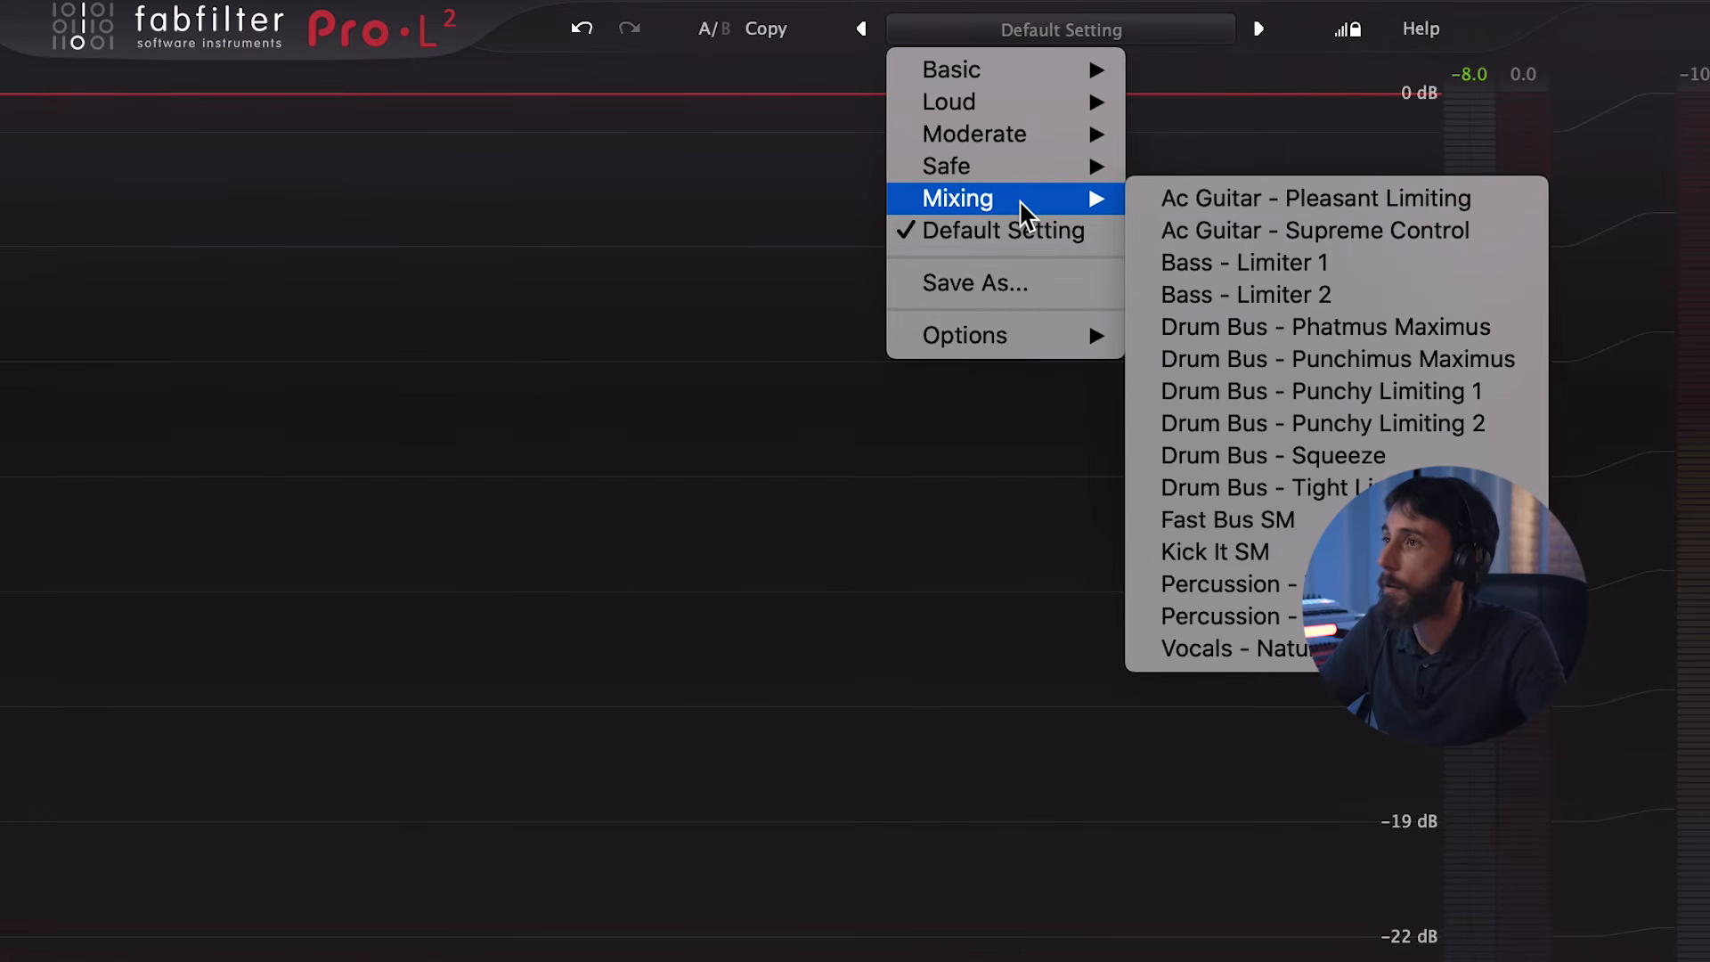
pyautogui.click(1016, 285)
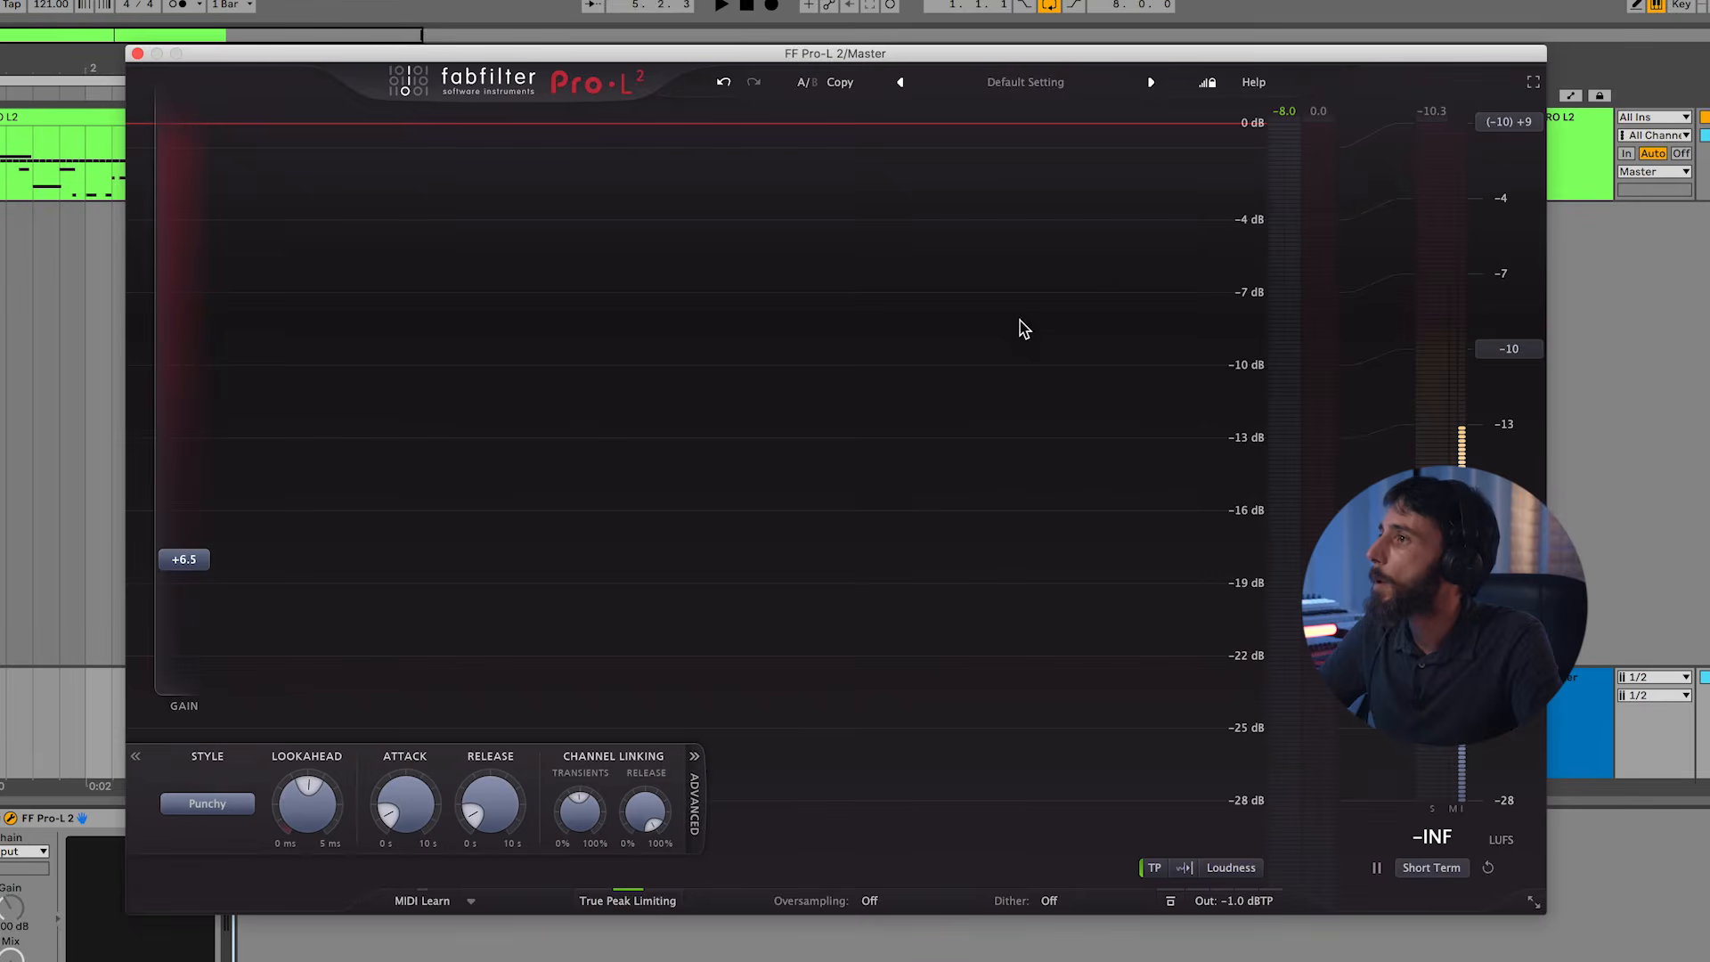
# Toggle the full-screen view and resize the plug-in window to Medium and finally to Large.
pyautogui.click(1531, 82)
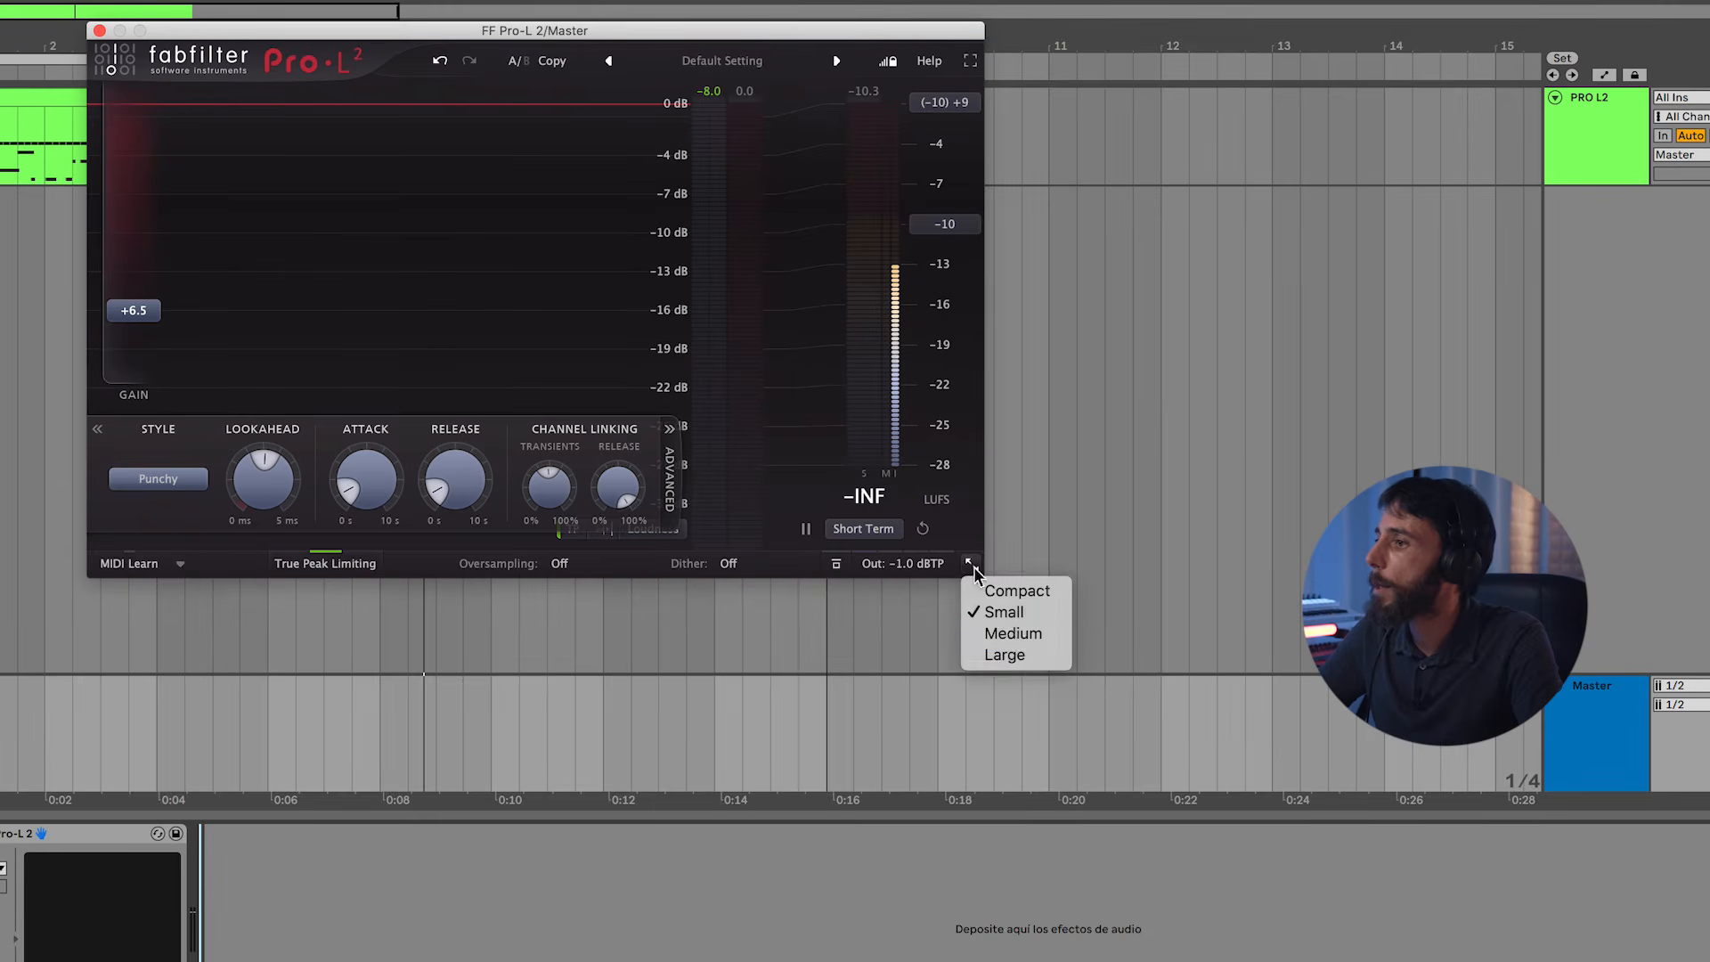
pyautogui.moveTo(1014, 636); pyautogui.dragTo(1126, 690)
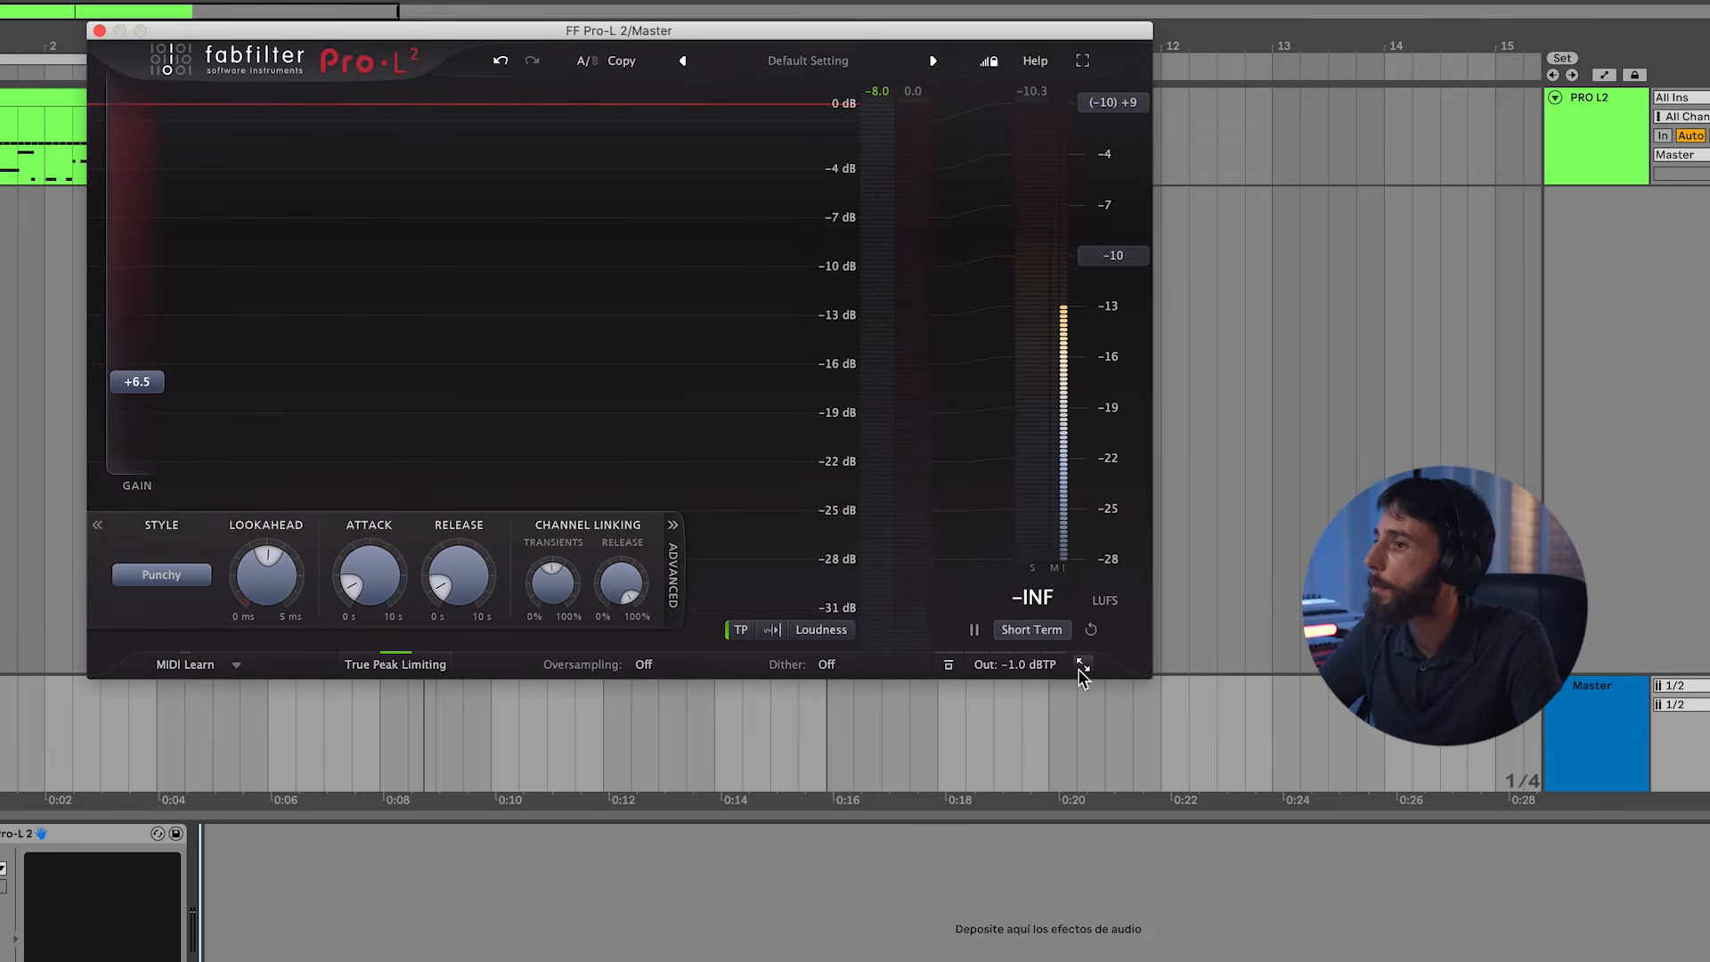
pyautogui.click(1115, 755)
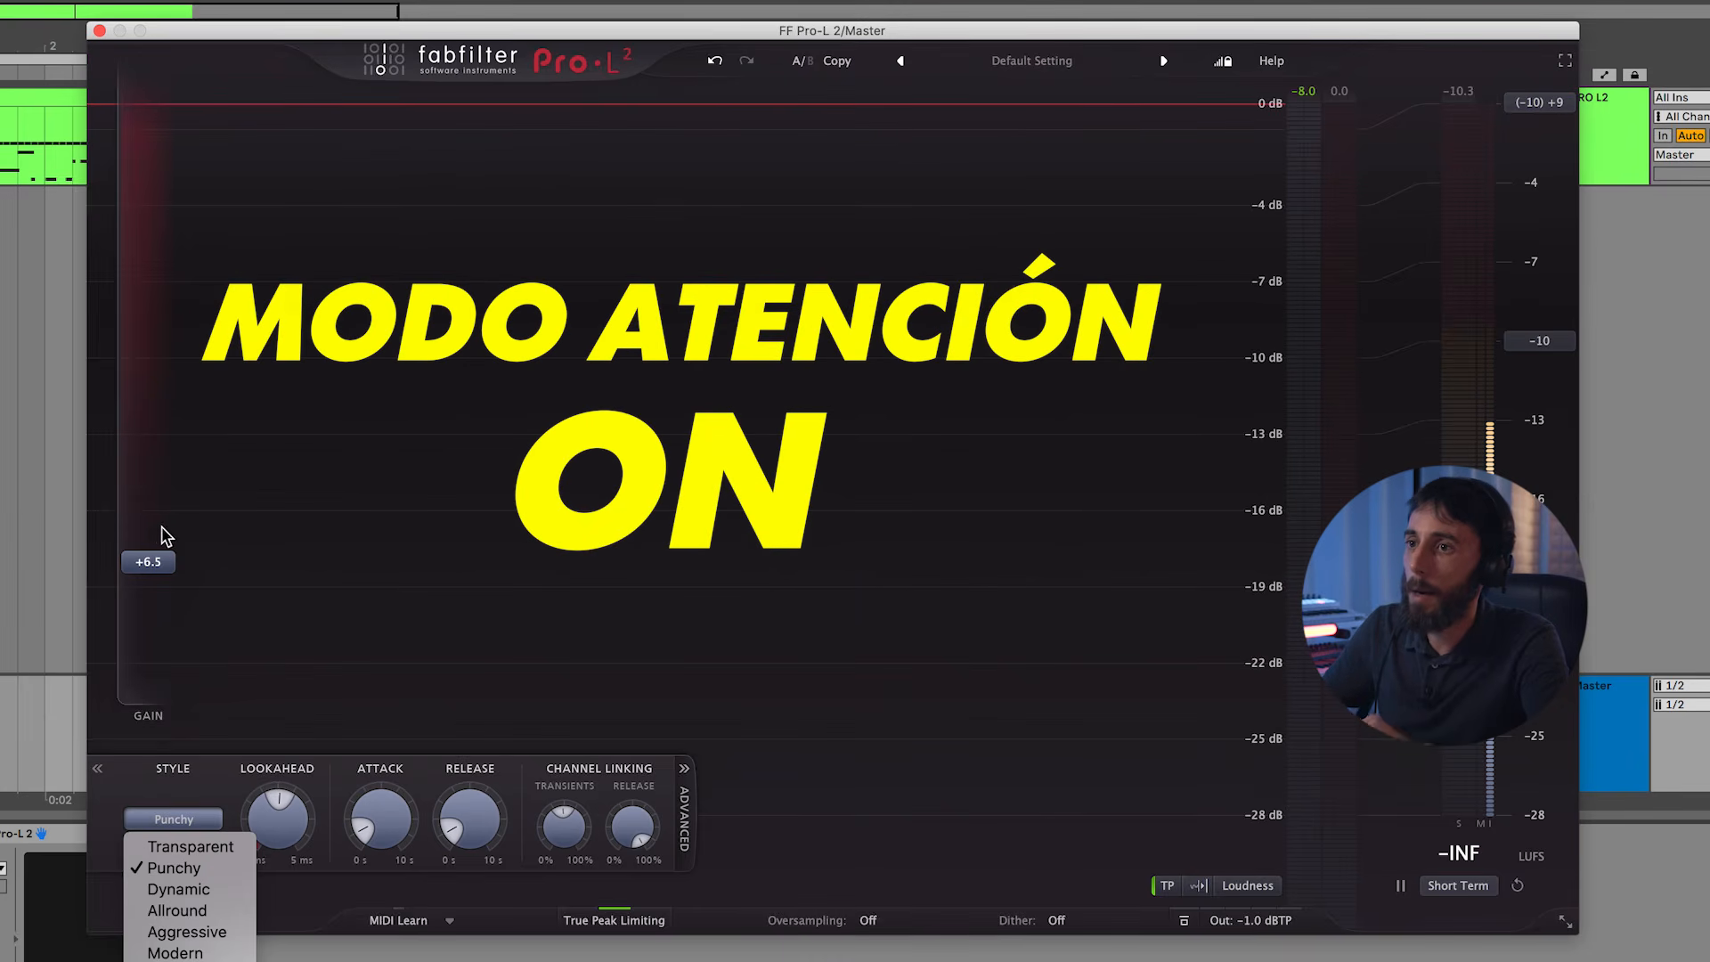
# Raise the limiter gain to +30 dB and start playback to make the limiting exaggerated.
pyautogui.click(150, 563)
pyautogui.moveTo(150, 563); pyautogui.dragTo(150, 102)
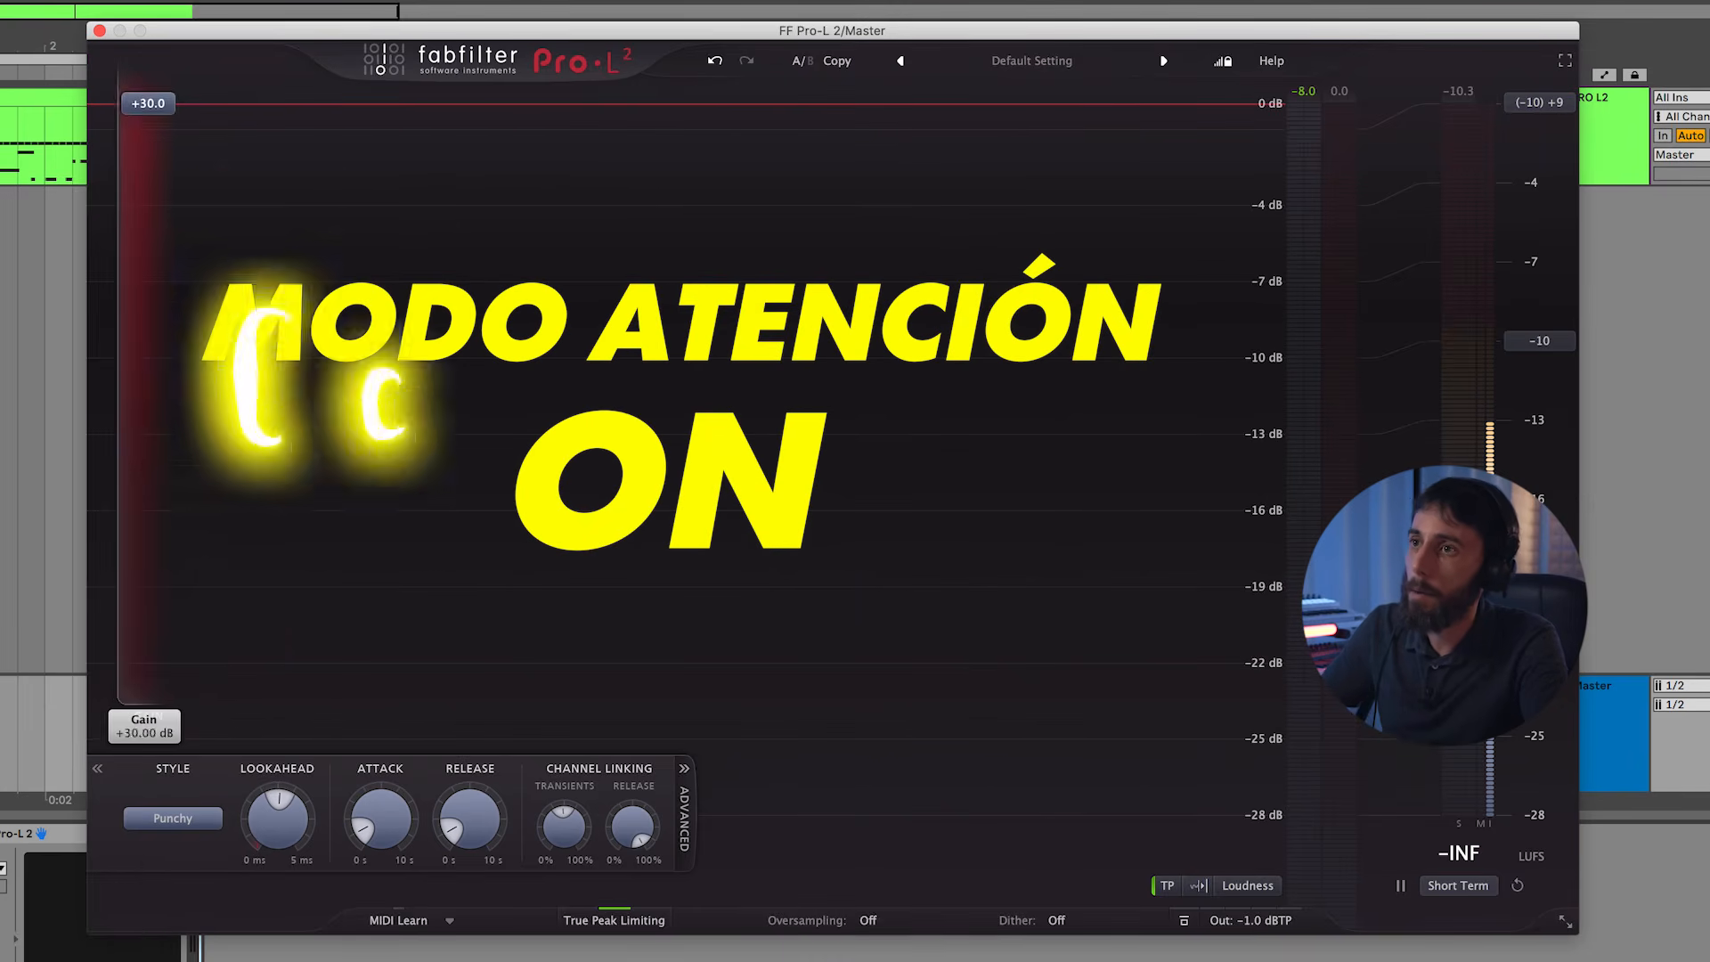
pyautogui.press('space')
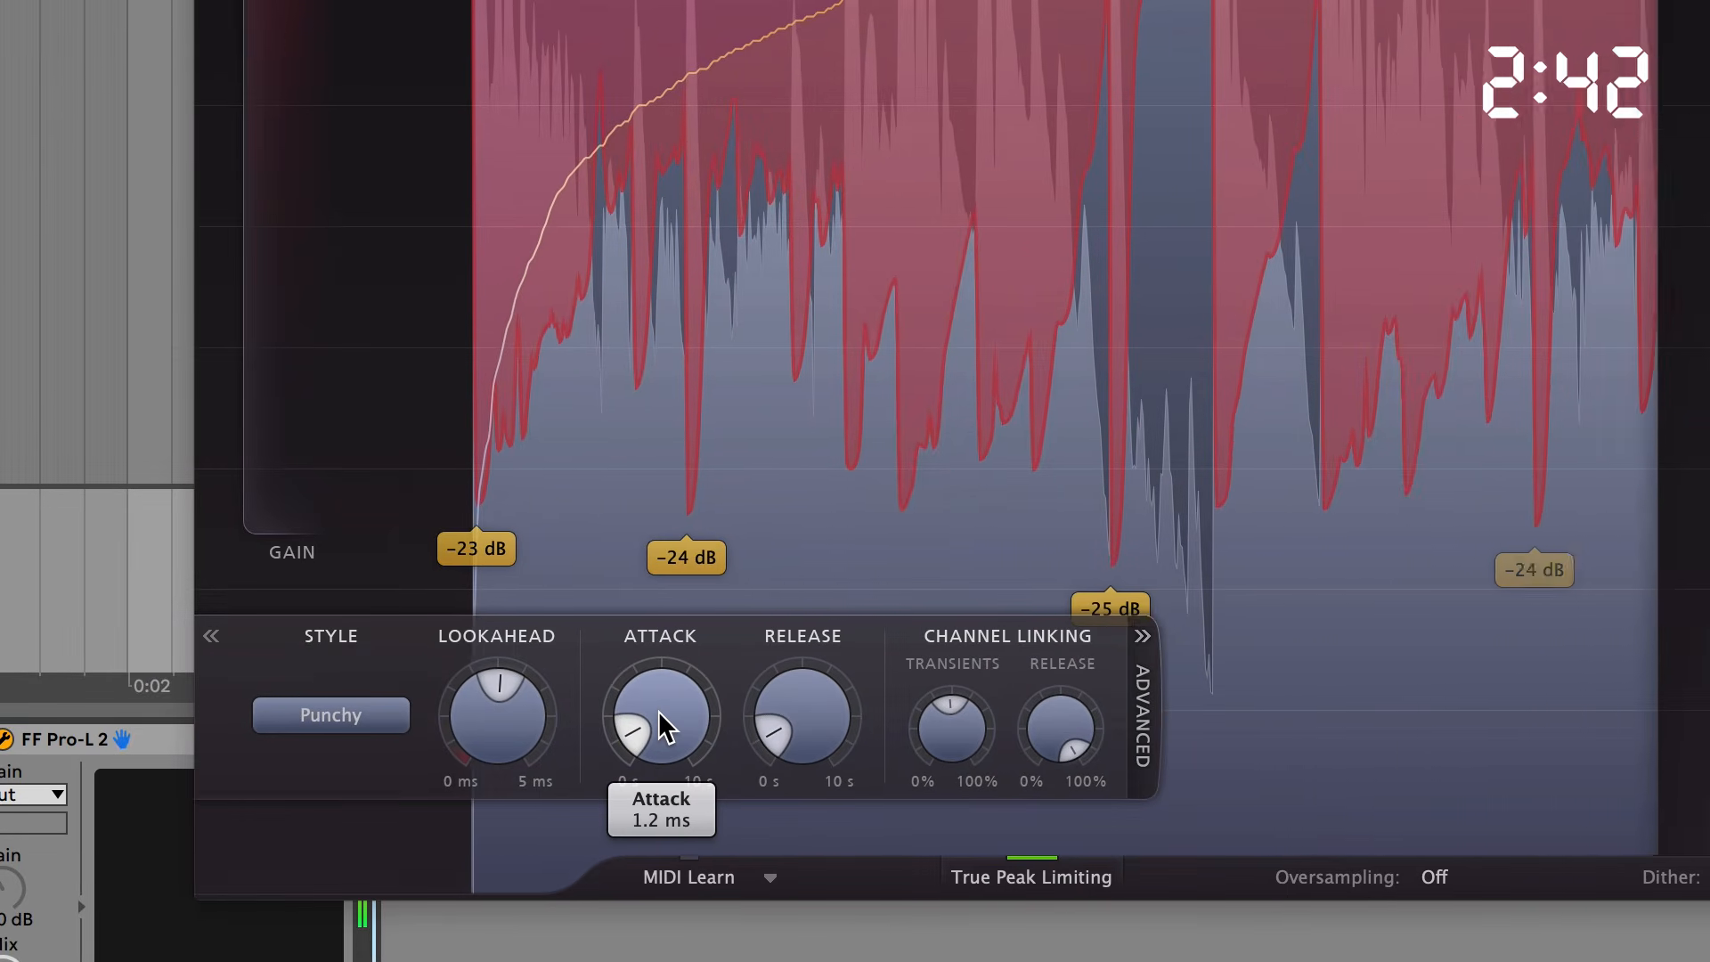
# Increase the attack to about a third of its range and try a 1682 ms release before lowering it to match the attack.
pyautogui.moveTo(659, 712); pyautogui.dragTo(660, 609)
pyautogui.moveTo(676, 712); pyautogui.dragTo(676, 648)
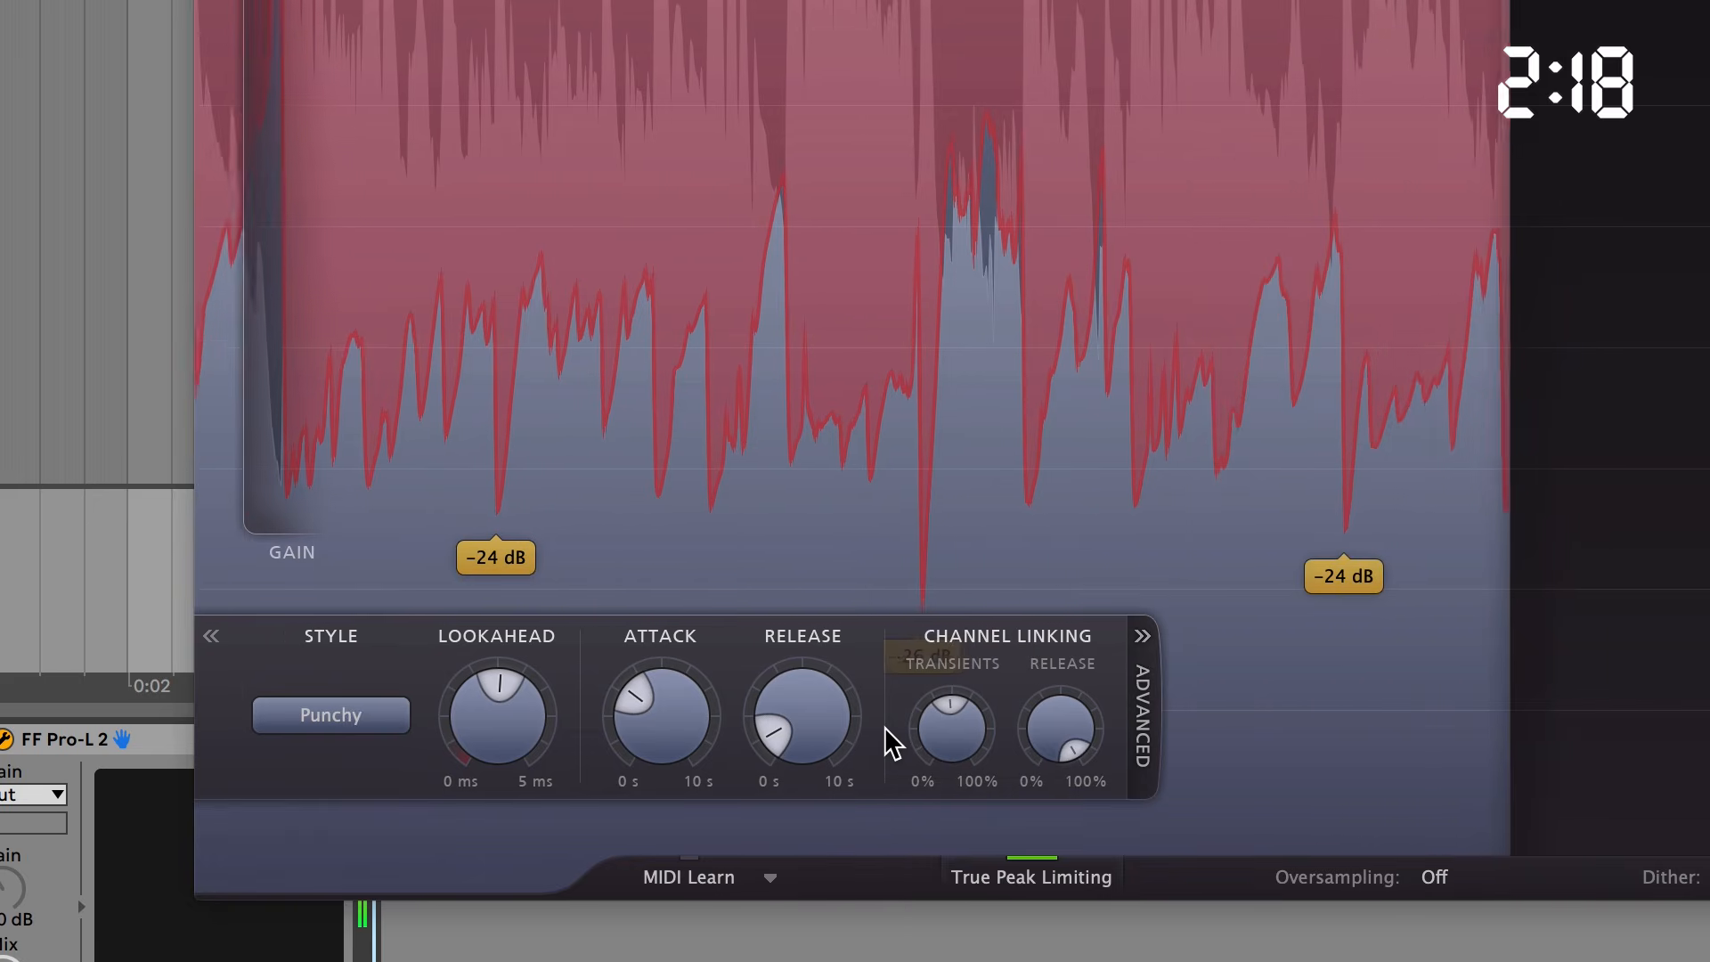
pyautogui.moveTo(815, 741); pyautogui.dragTo(832, 515)
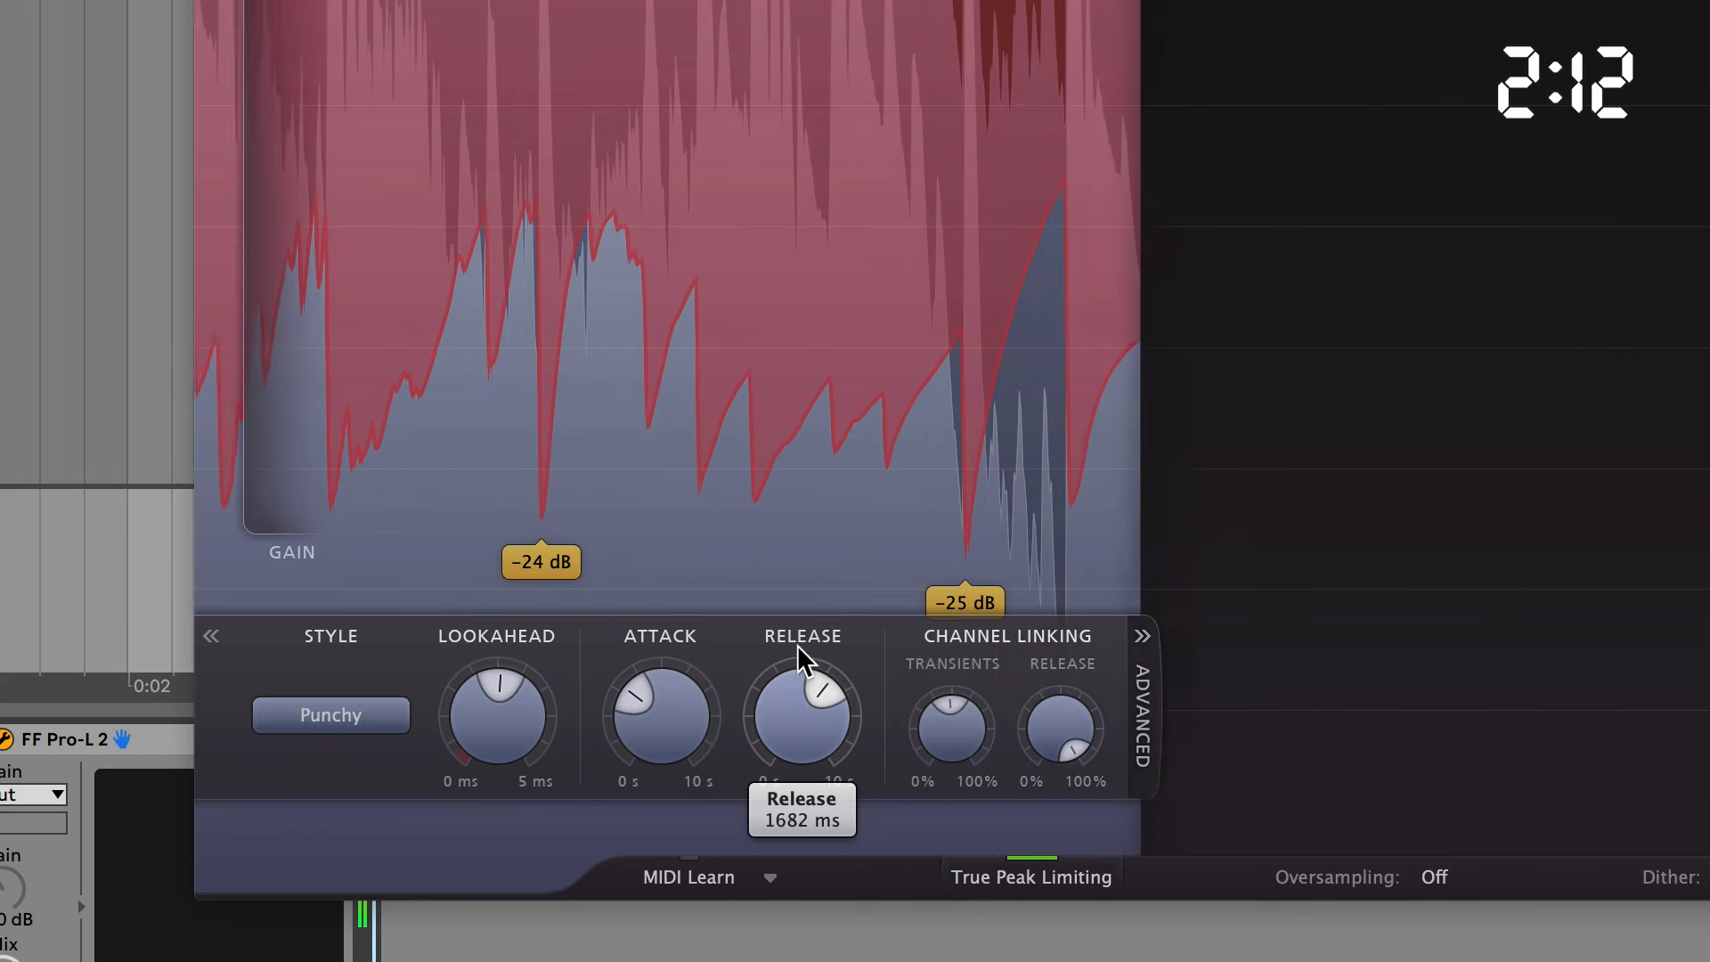
pyautogui.moveTo(798, 625); pyautogui.dragTo(798, 875)
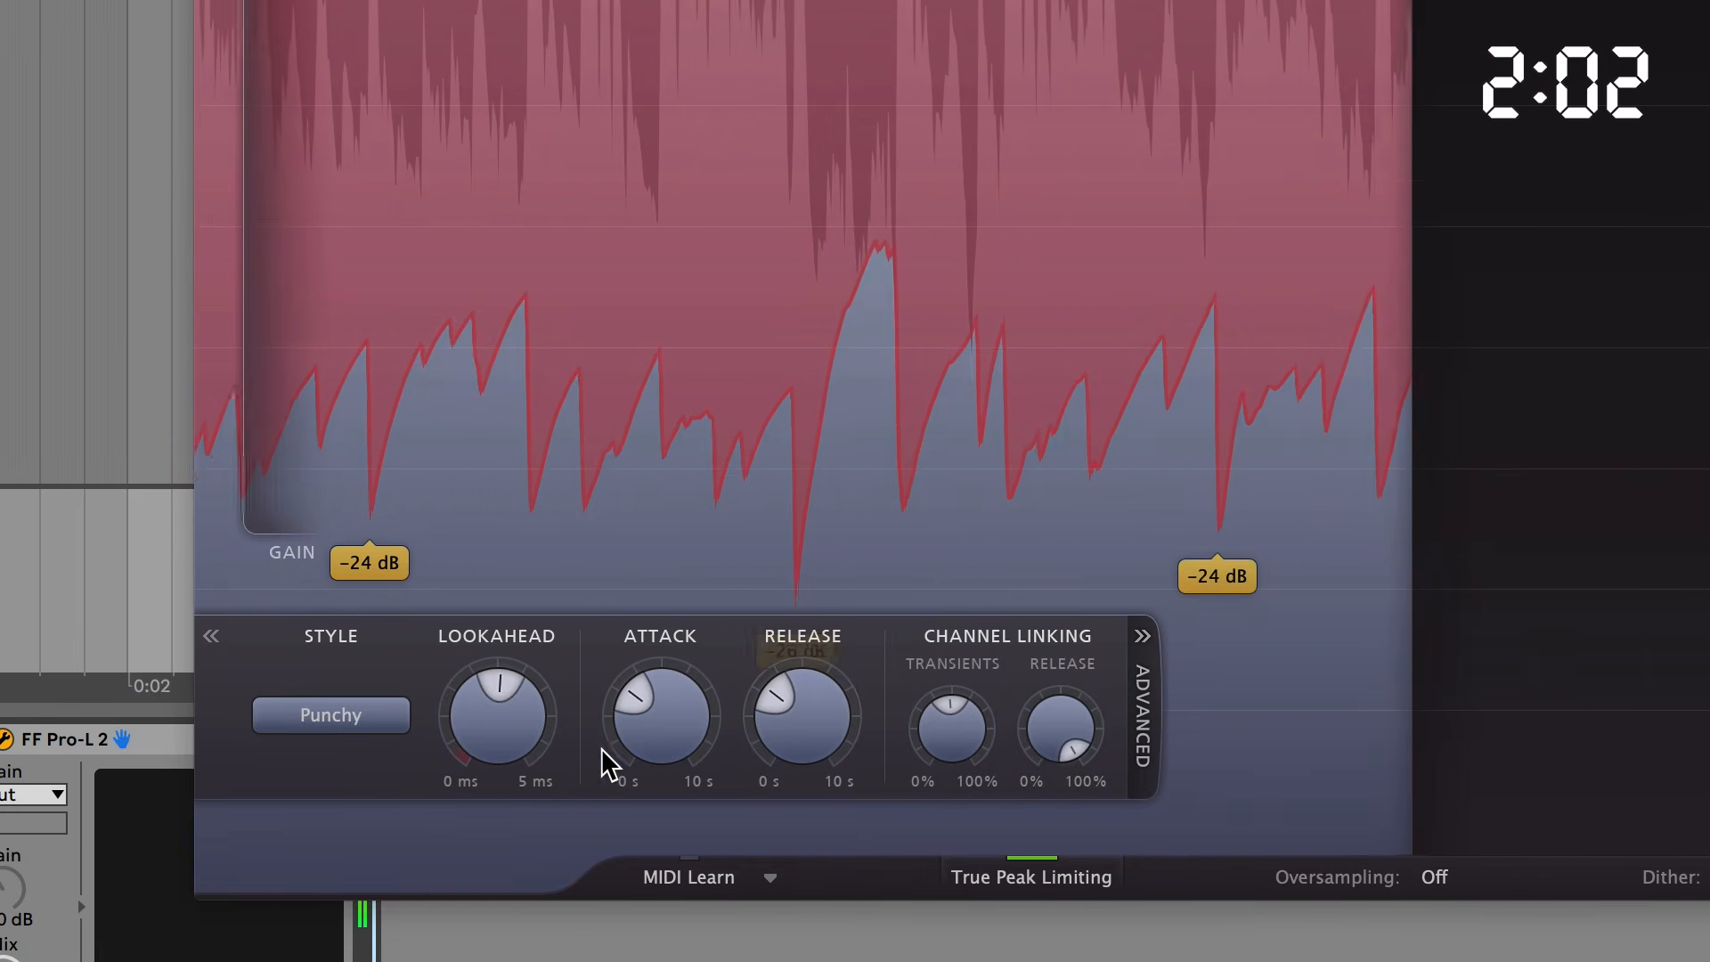
# Try the lookahead near its minimum and at 1.31 ms, finally setting it to about 0.87 ms.
pyautogui.moveTo(511, 710)
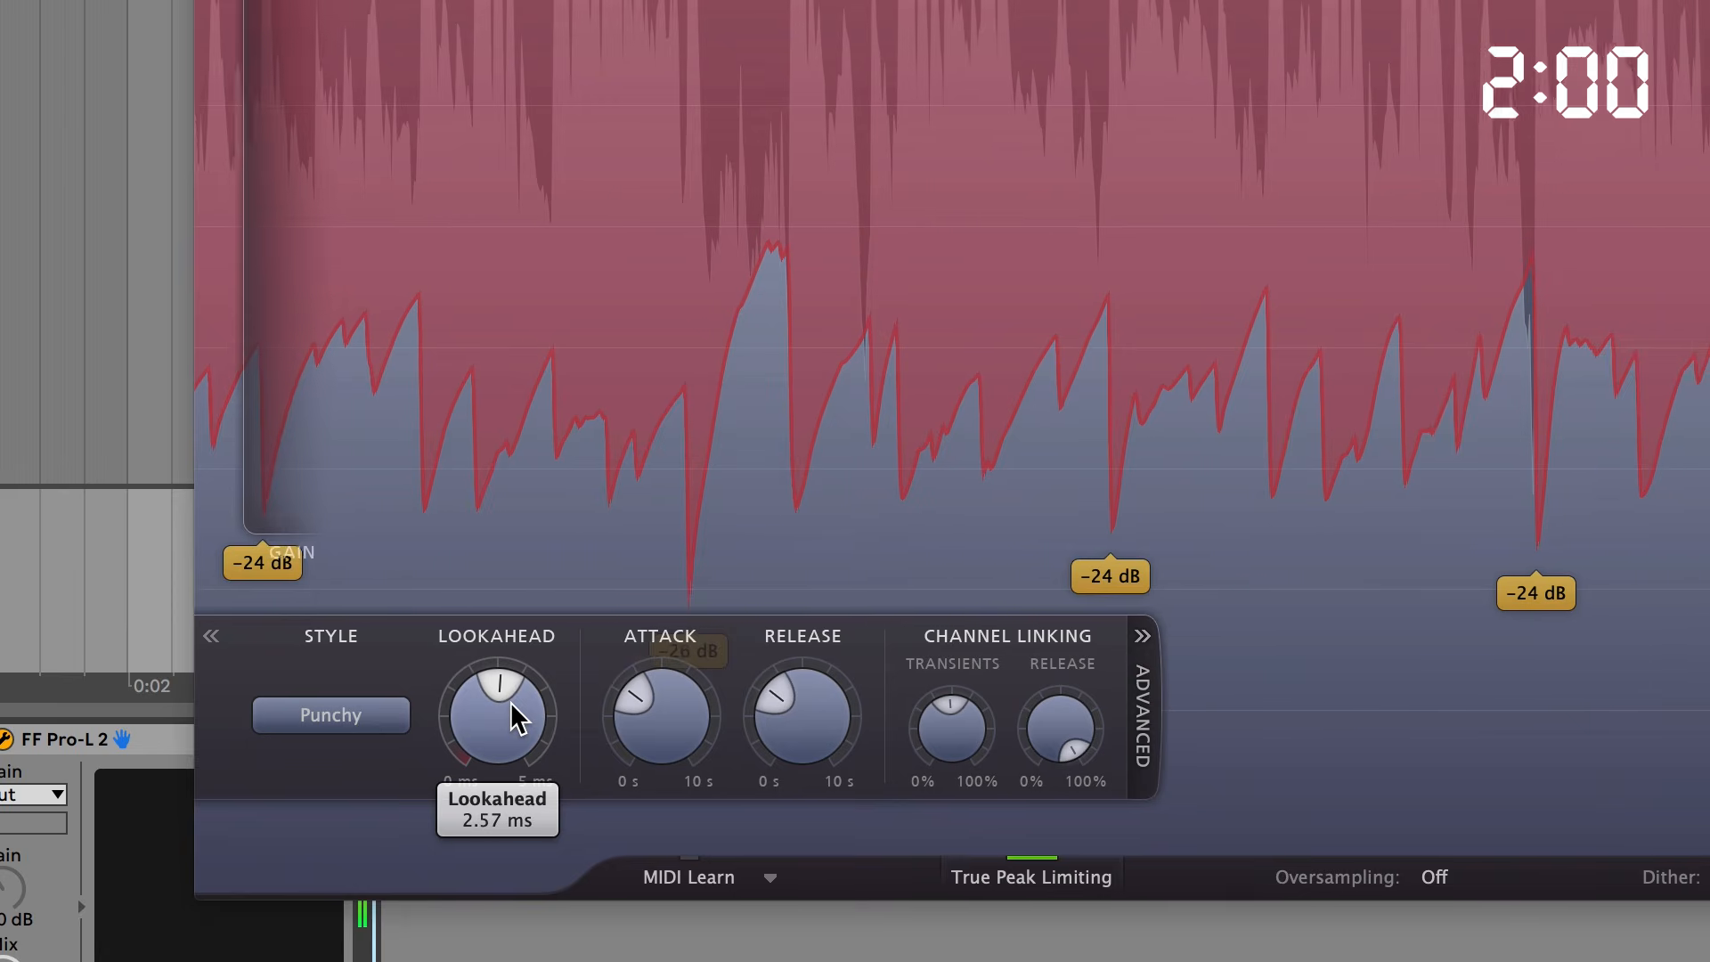
pyautogui.moveTo(515, 717); pyautogui.dragTo(477, 961)
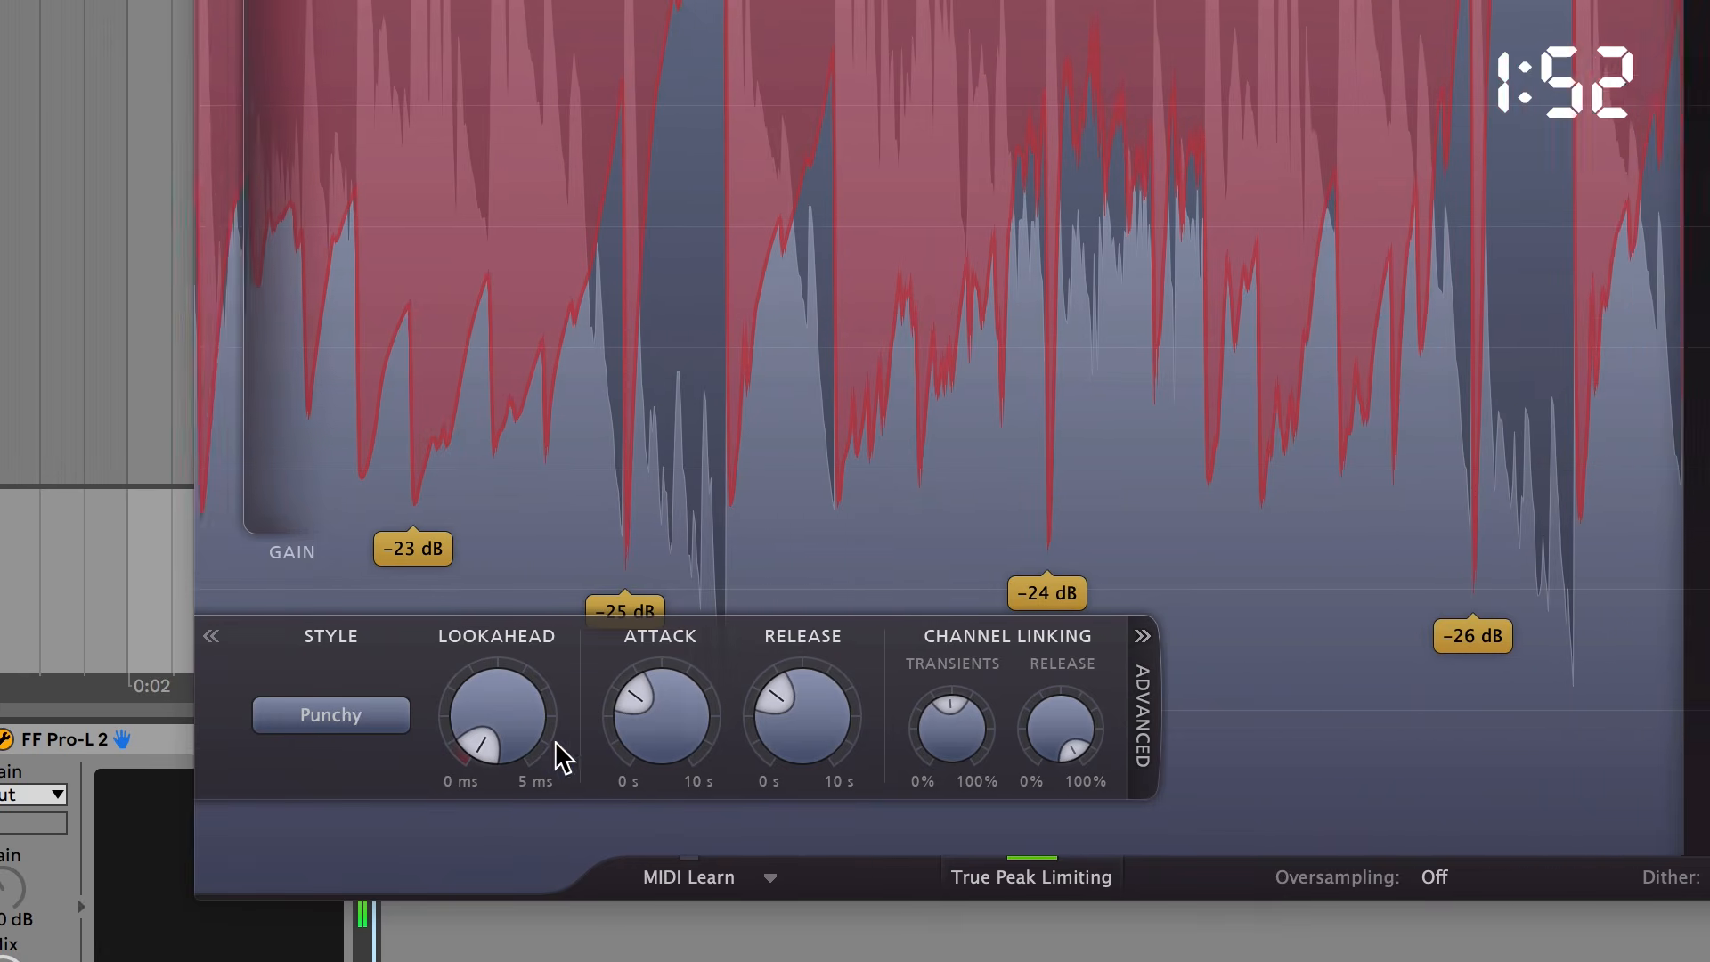
pyautogui.moveTo(506, 750)
pyautogui.moveTo(506, 750); pyautogui.dragTo(664, 616)
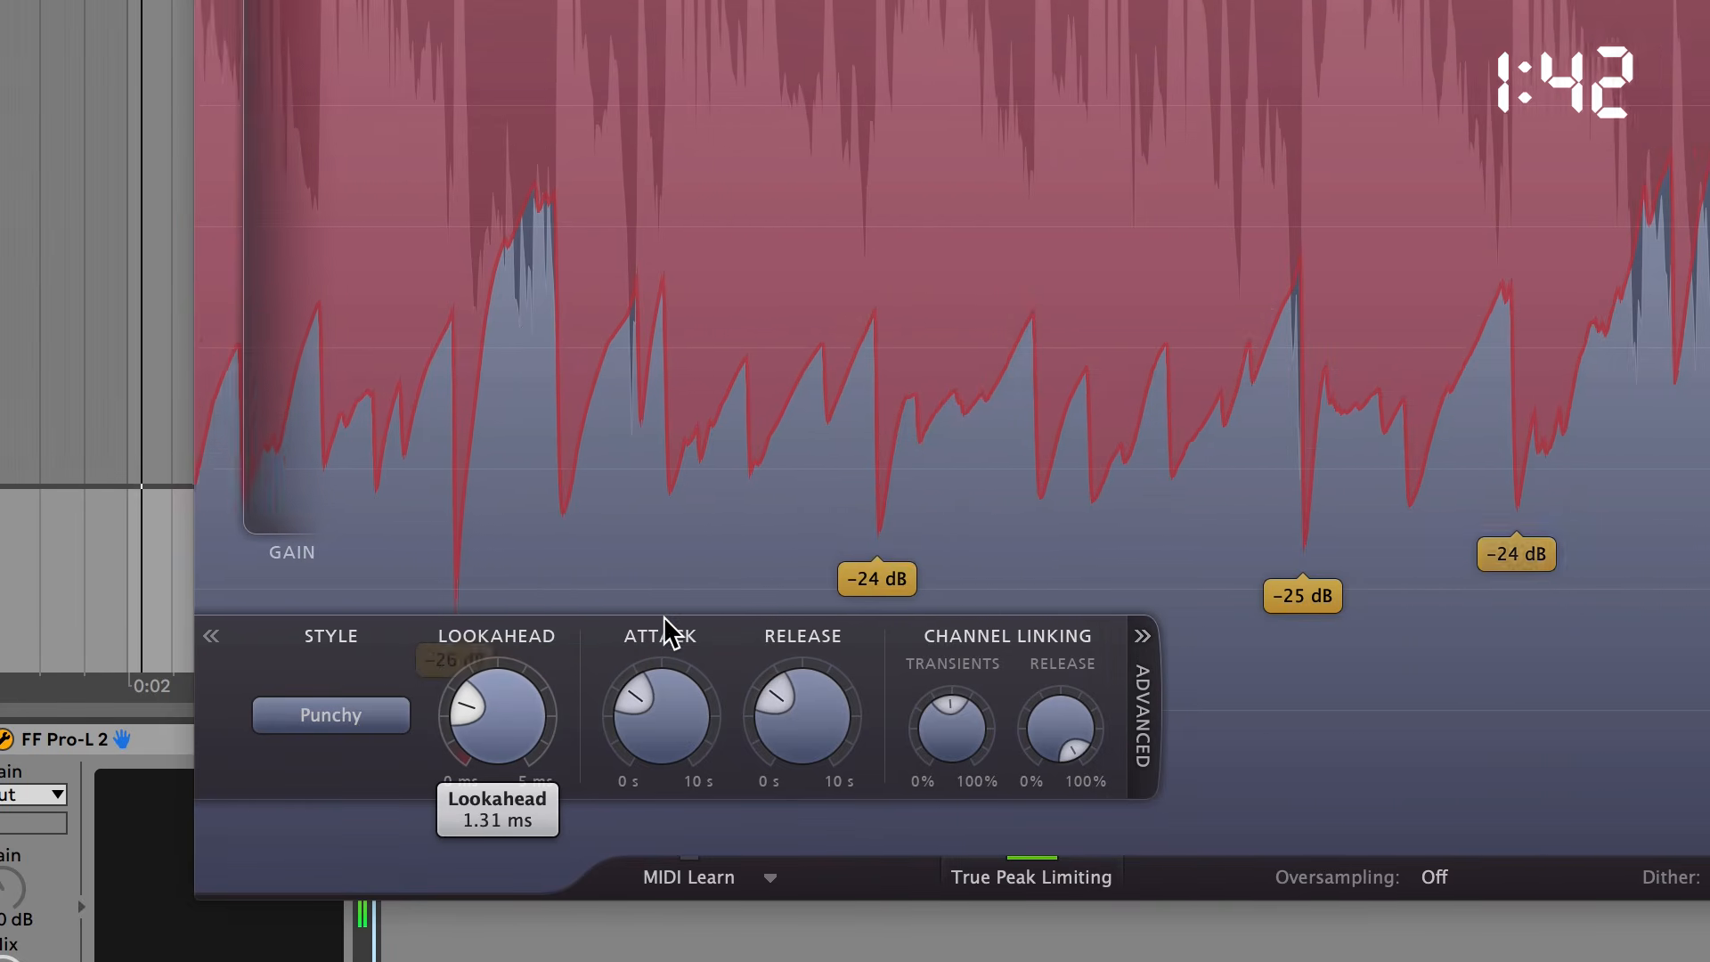
pyautogui.moveTo(505, 749); pyautogui.dragTo(456, 812)
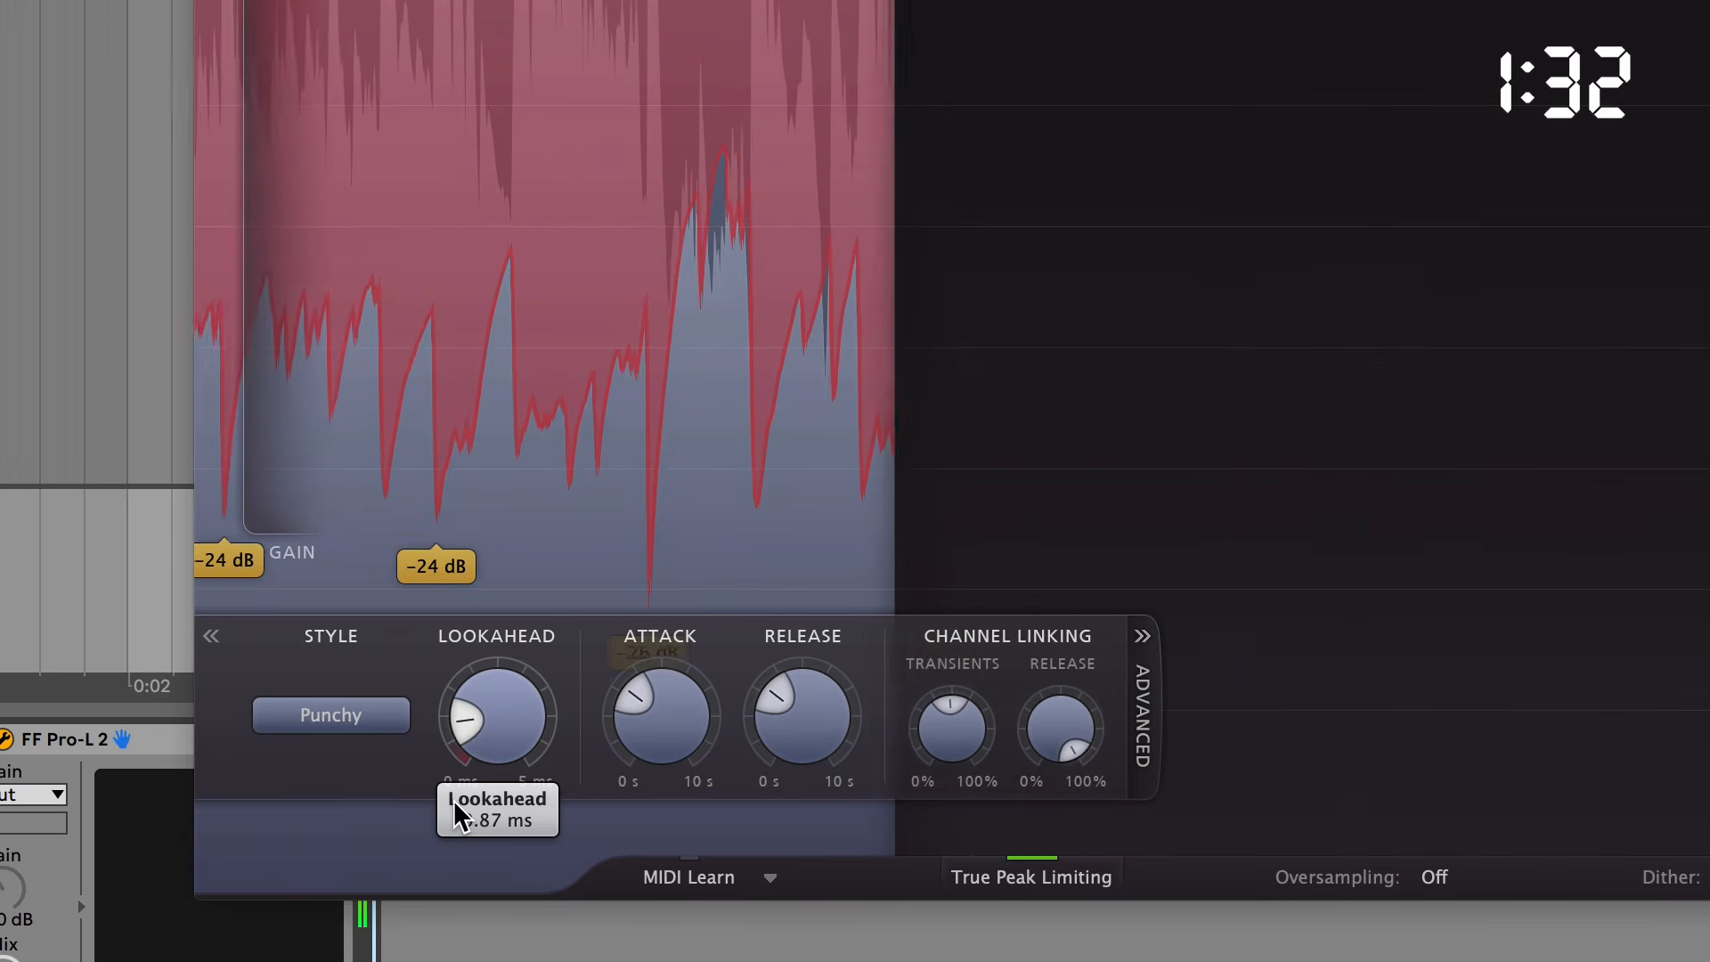
# Audition the Transparent, Punchy, Dynamic and Allround limiting styles one after another during playback.
pyautogui.click(338, 721)
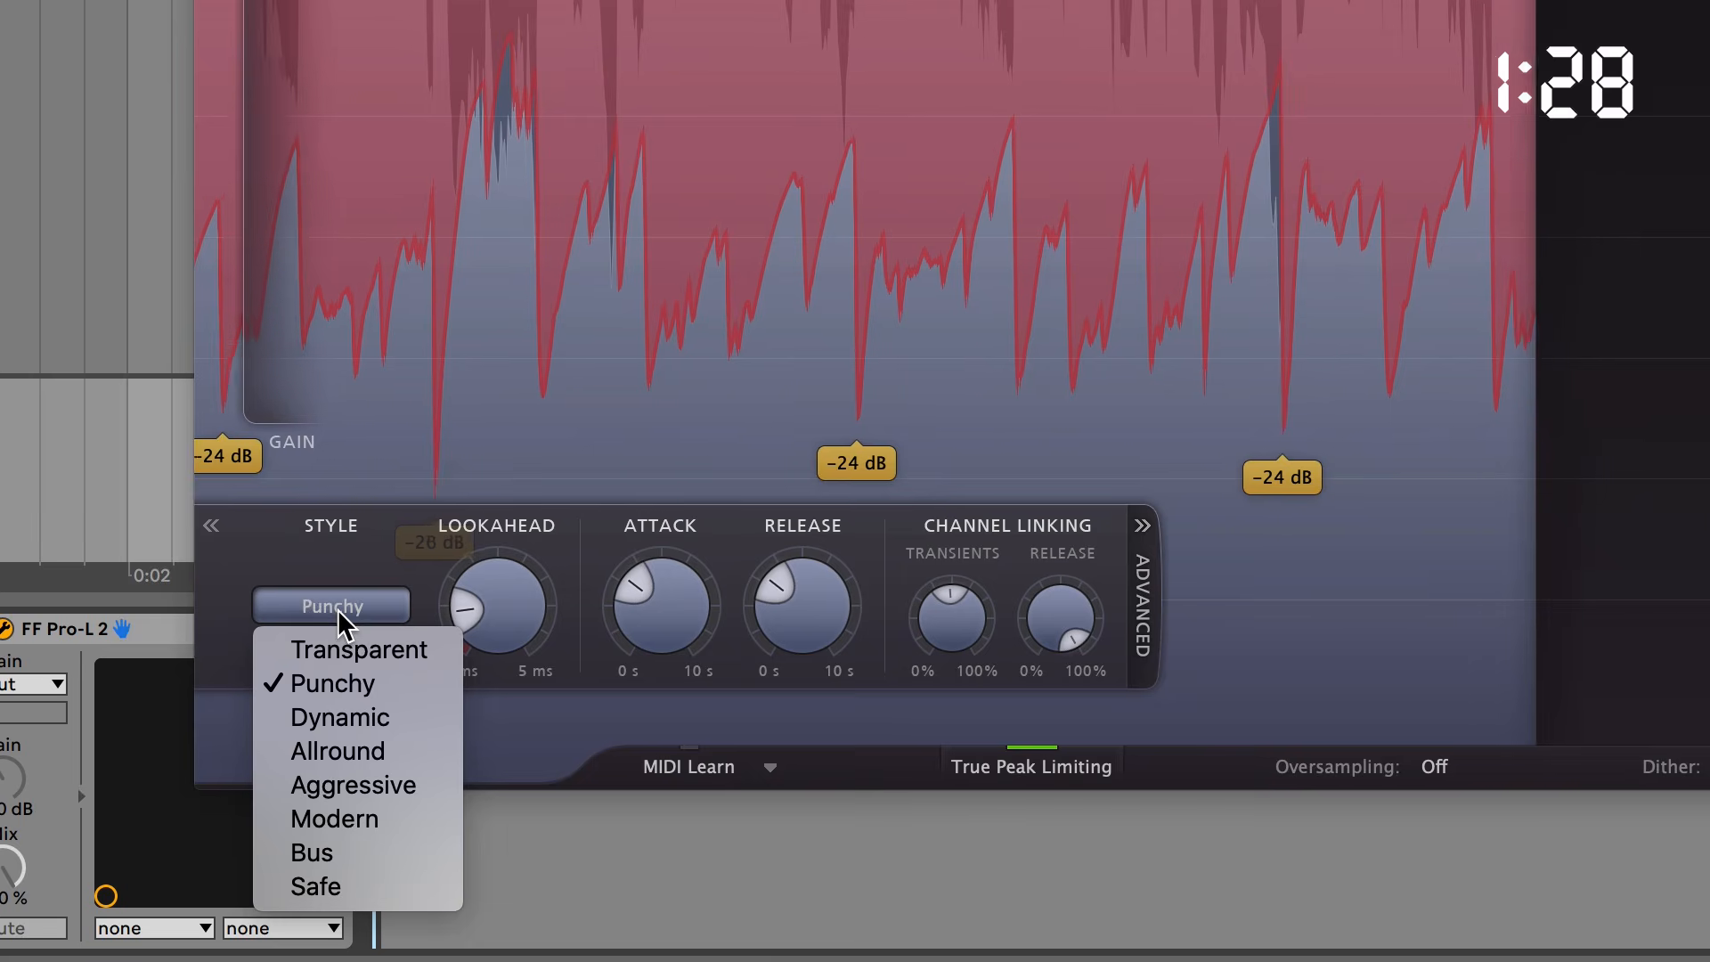
pyautogui.click(402, 661)
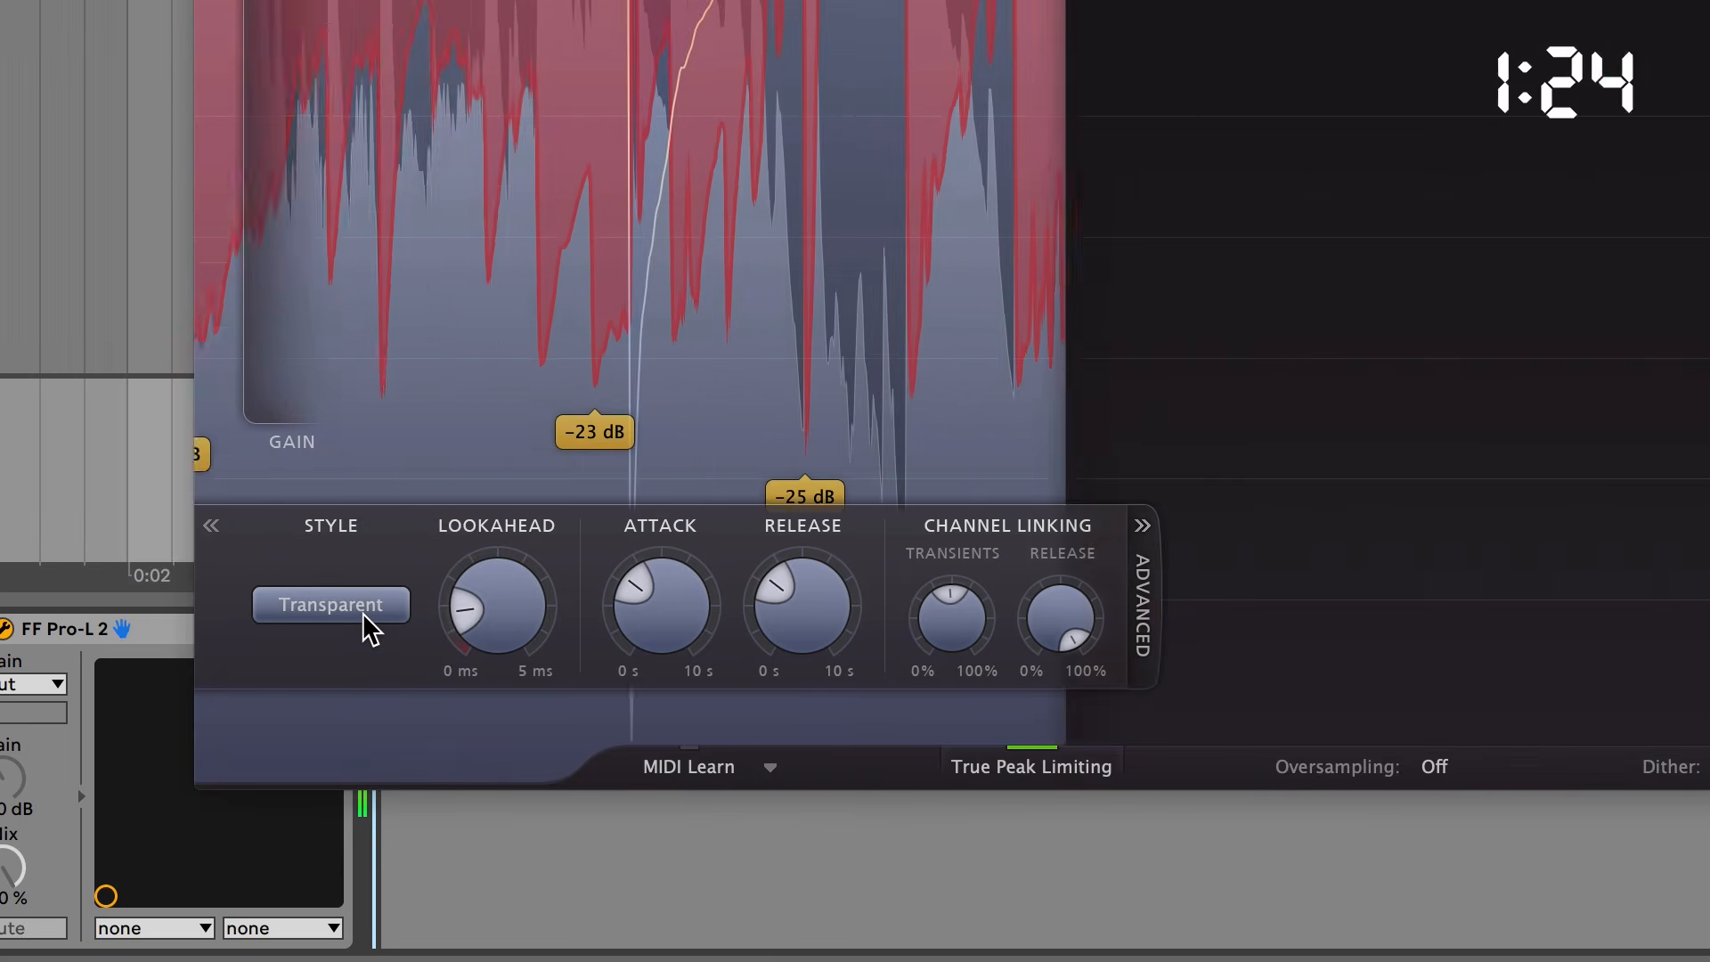
pyautogui.click(365, 613)
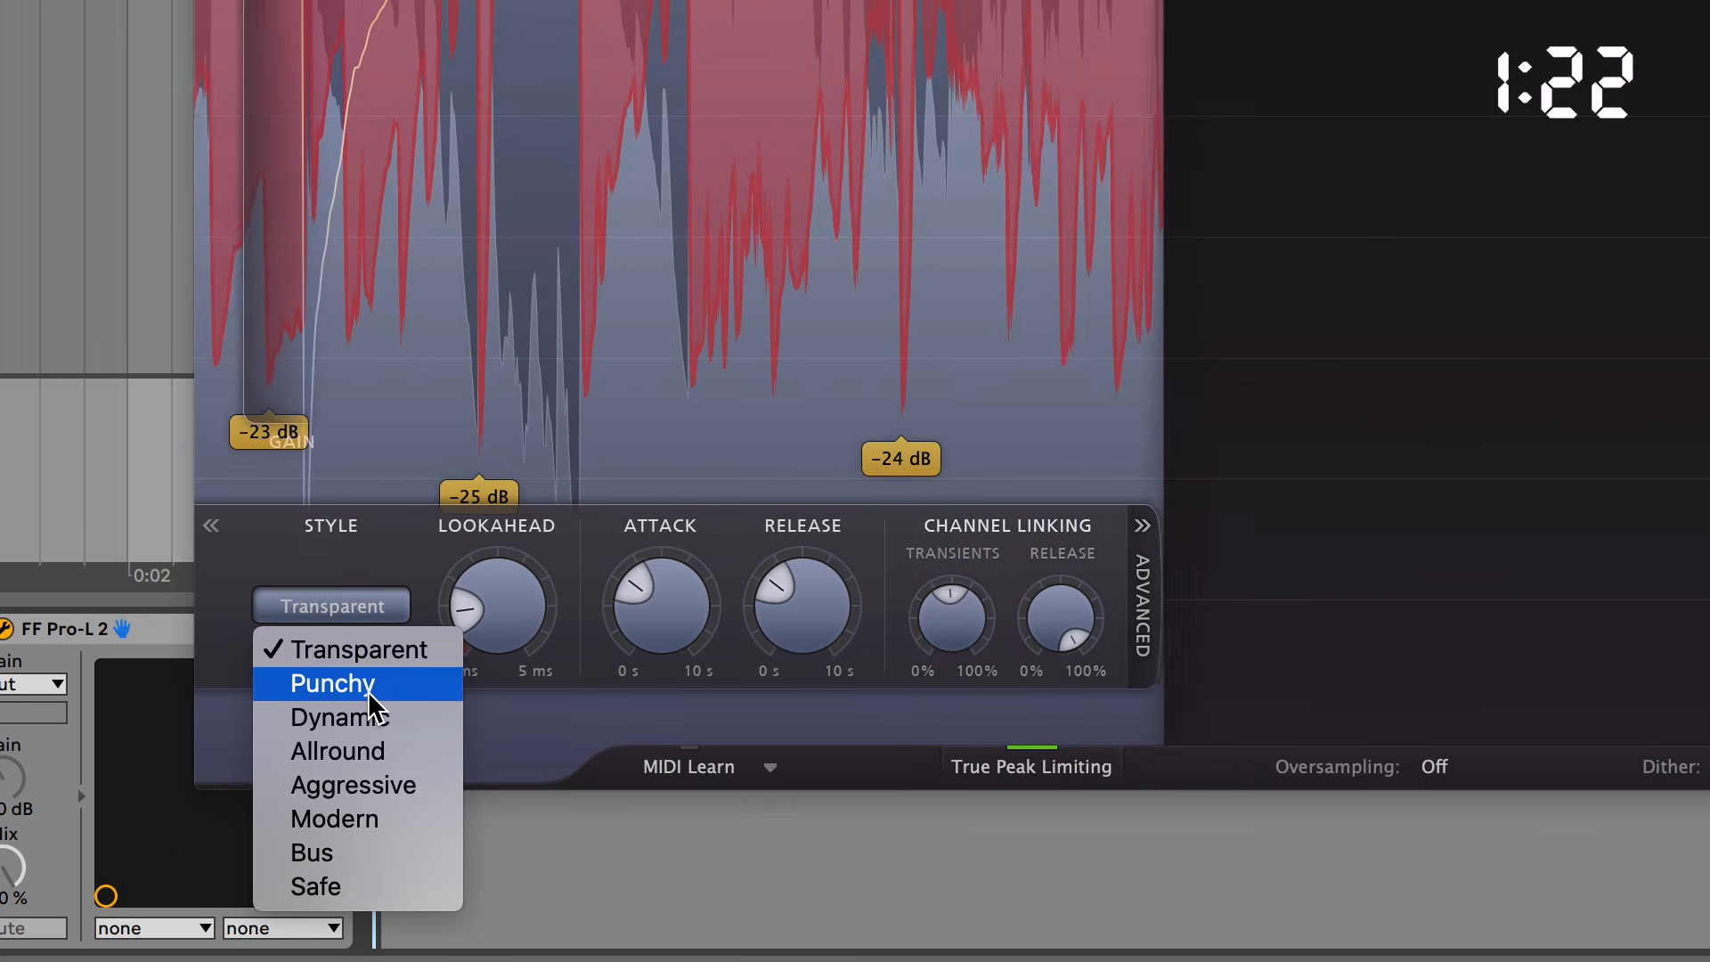
pyautogui.click(367, 691)
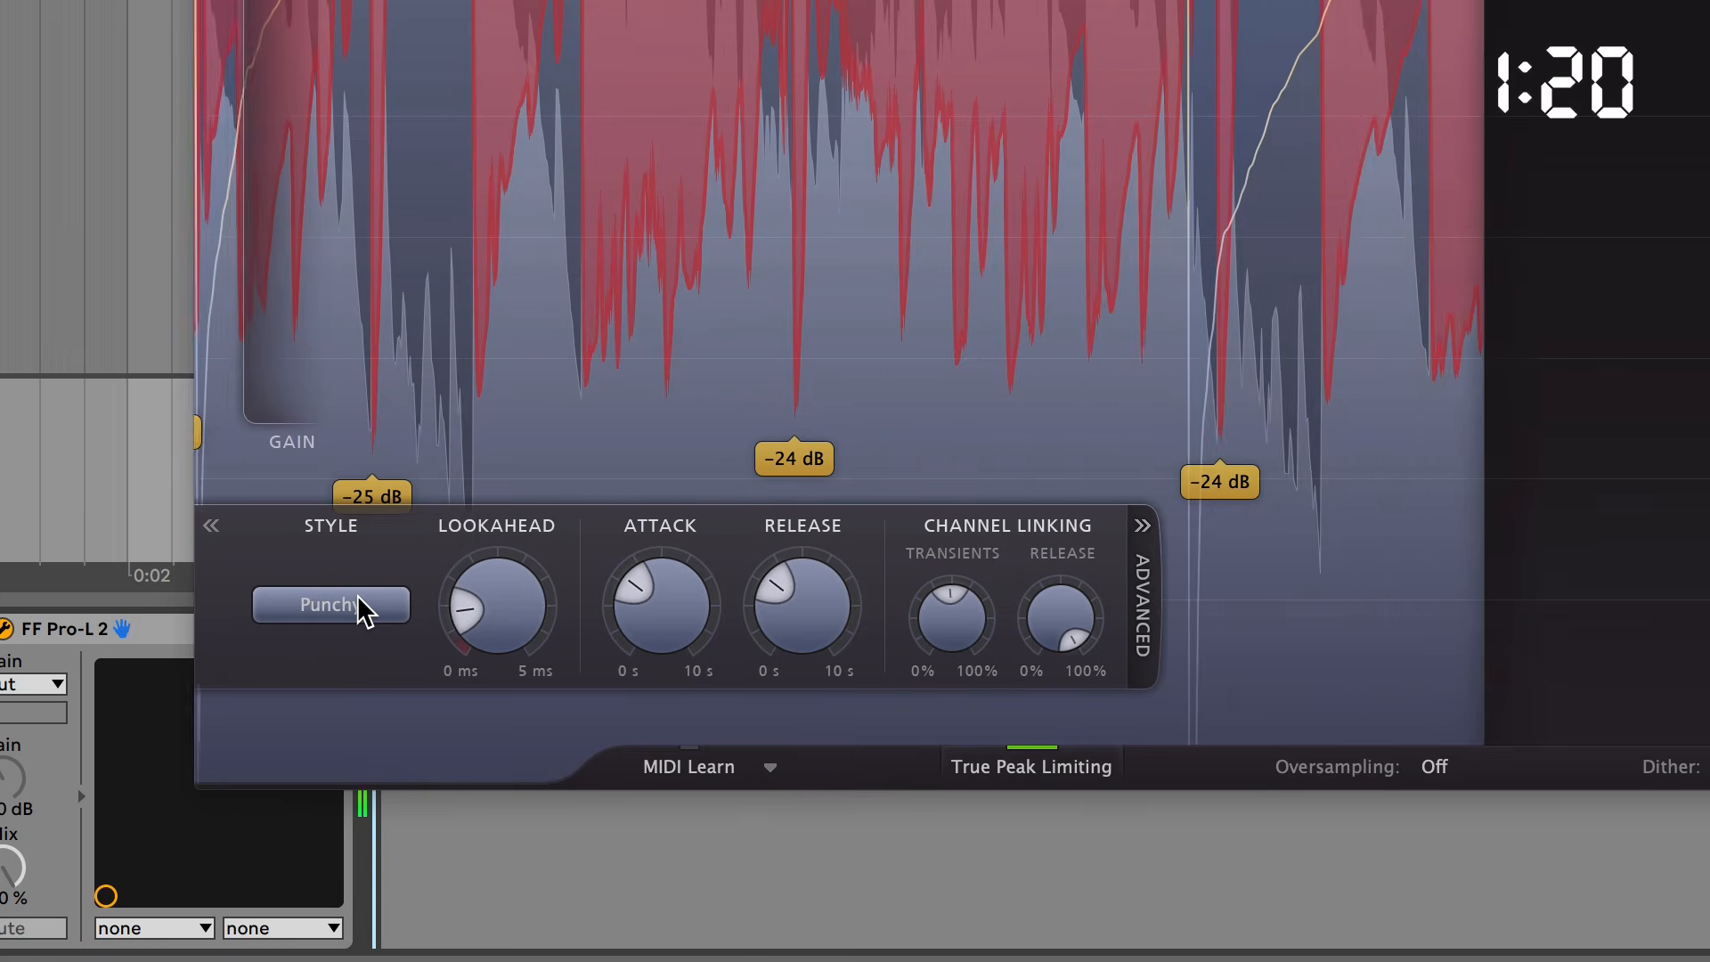
pyautogui.click(360, 604)
pyautogui.click(360, 718)
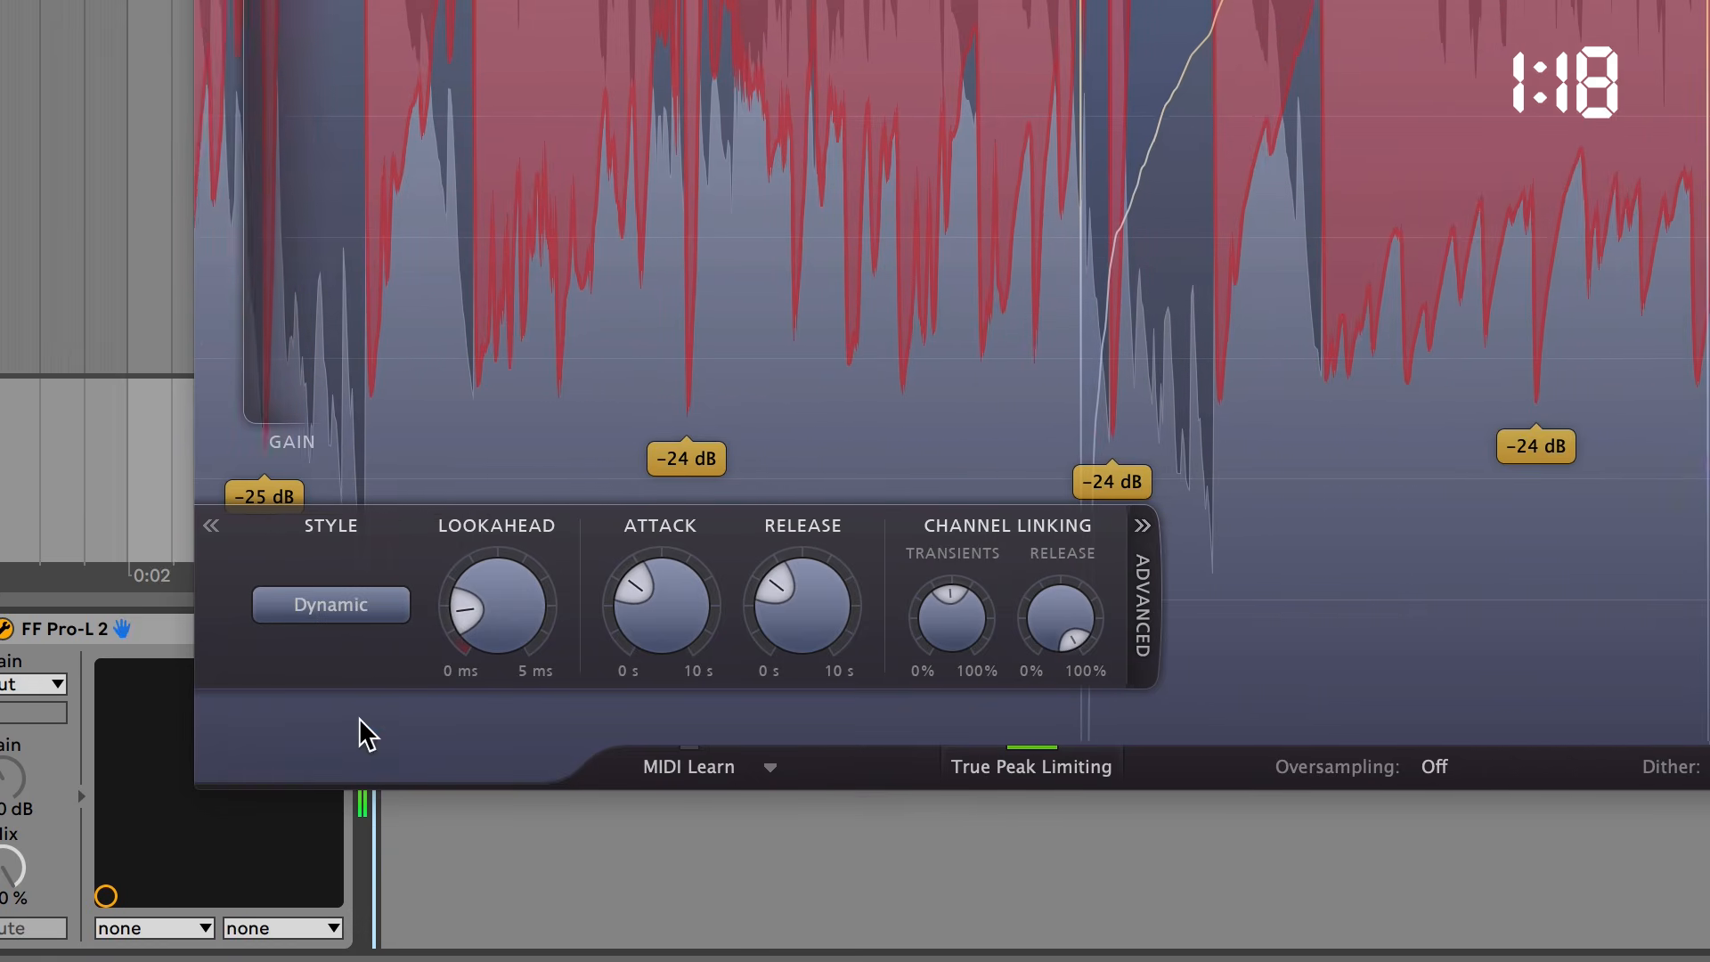
pyautogui.click(351, 607)
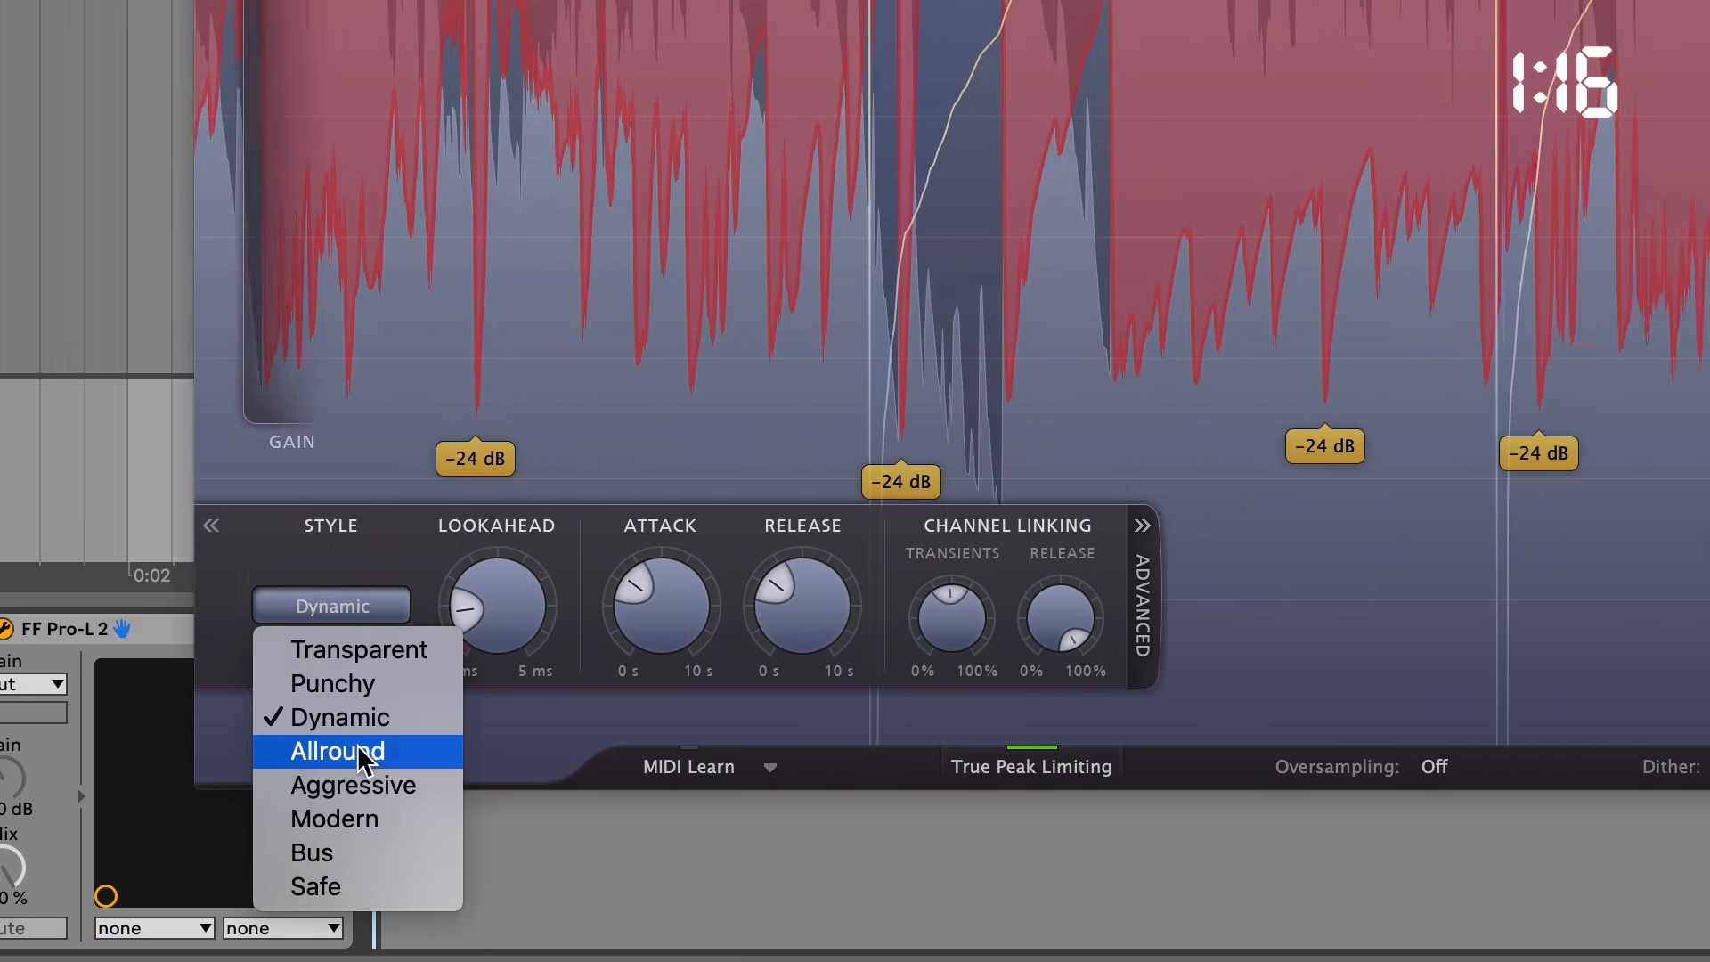
pyautogui.click(360, 756)
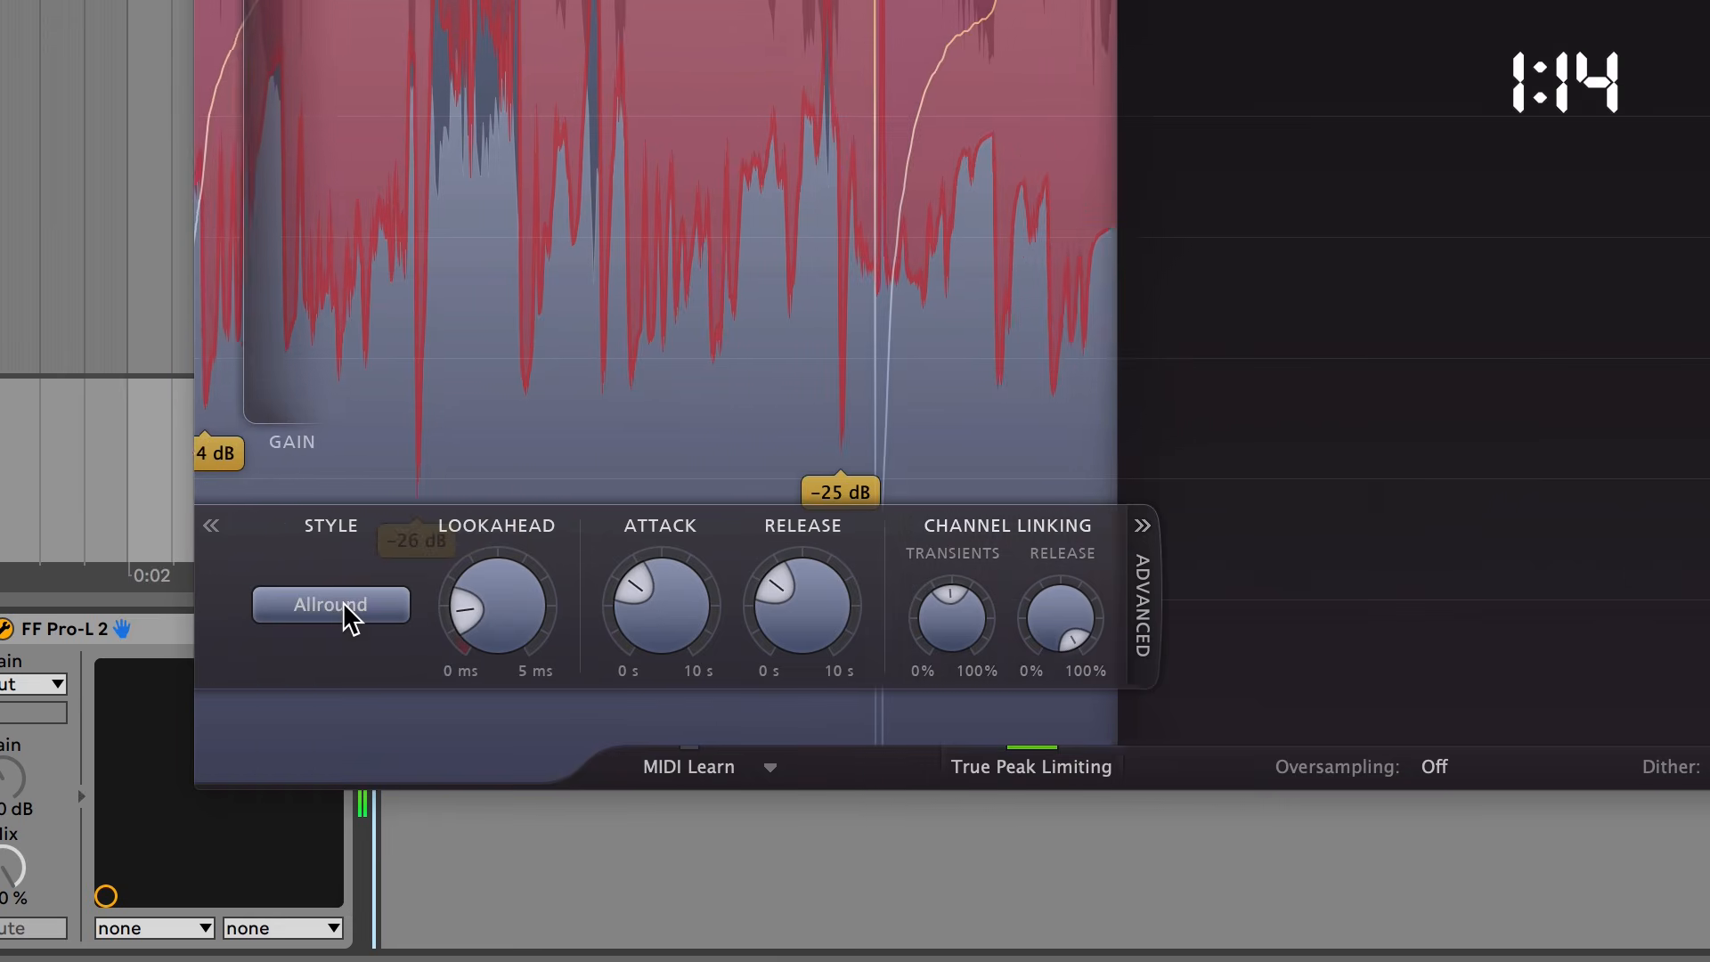
# Audition the Aggressive and Modern limiting styles and return to Transparent.
pyautogui.click(344, 603)
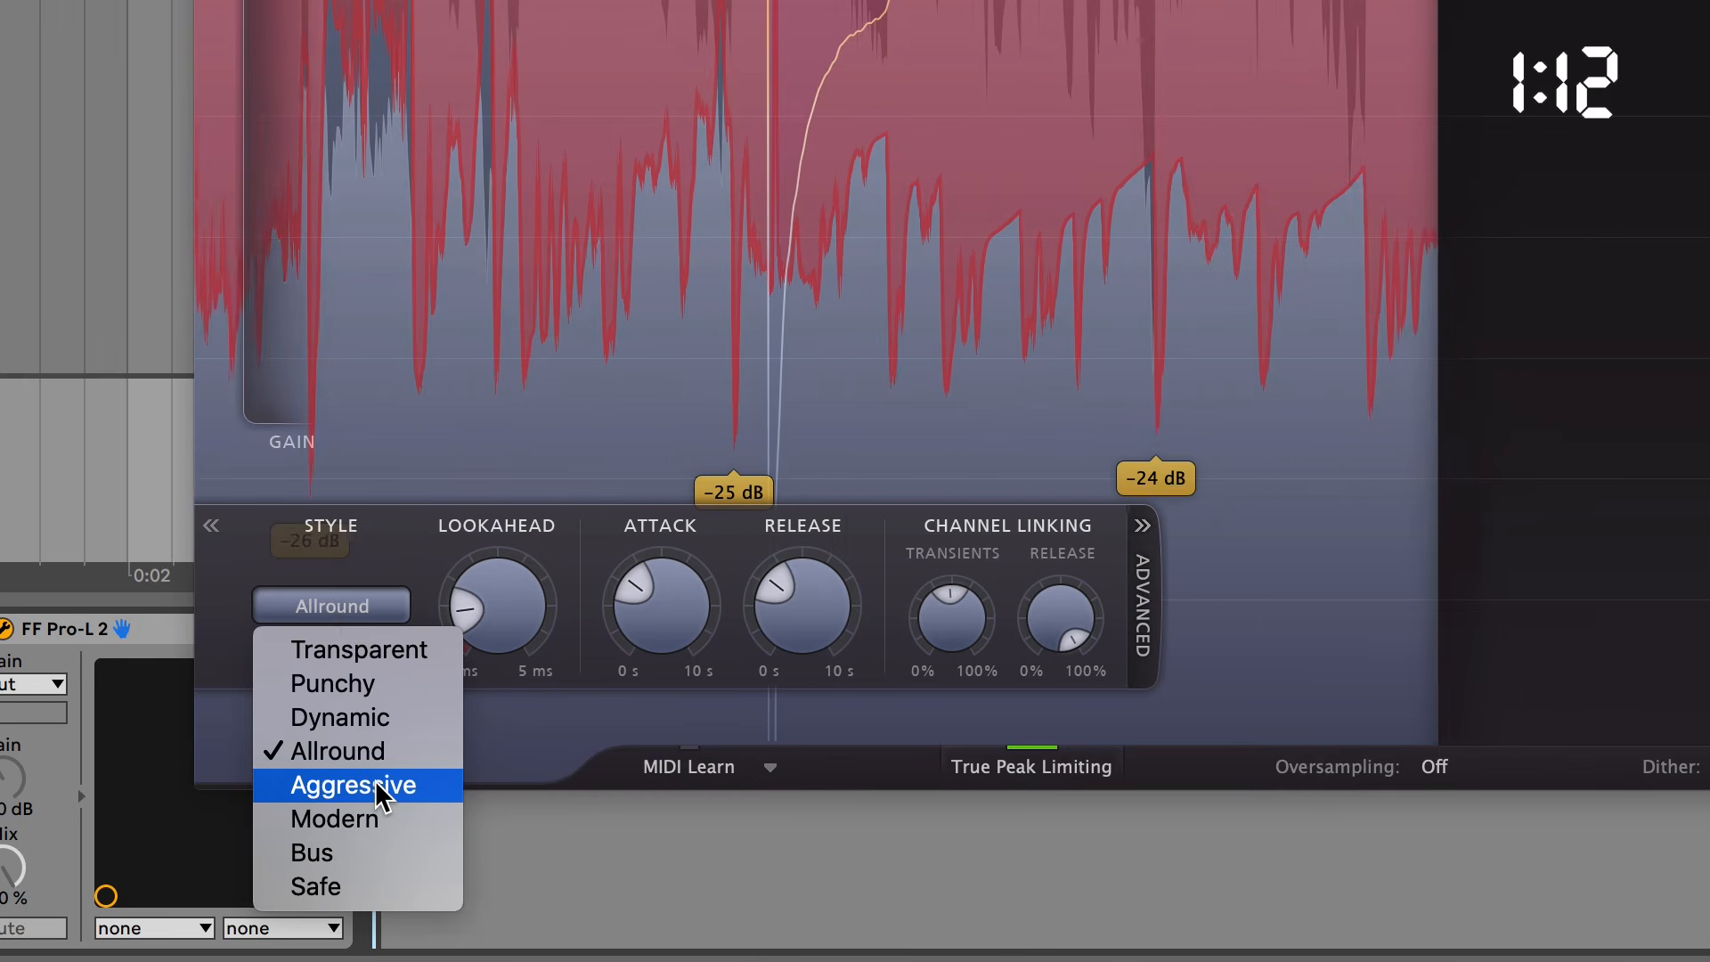
pyautogui.click(376, 795)
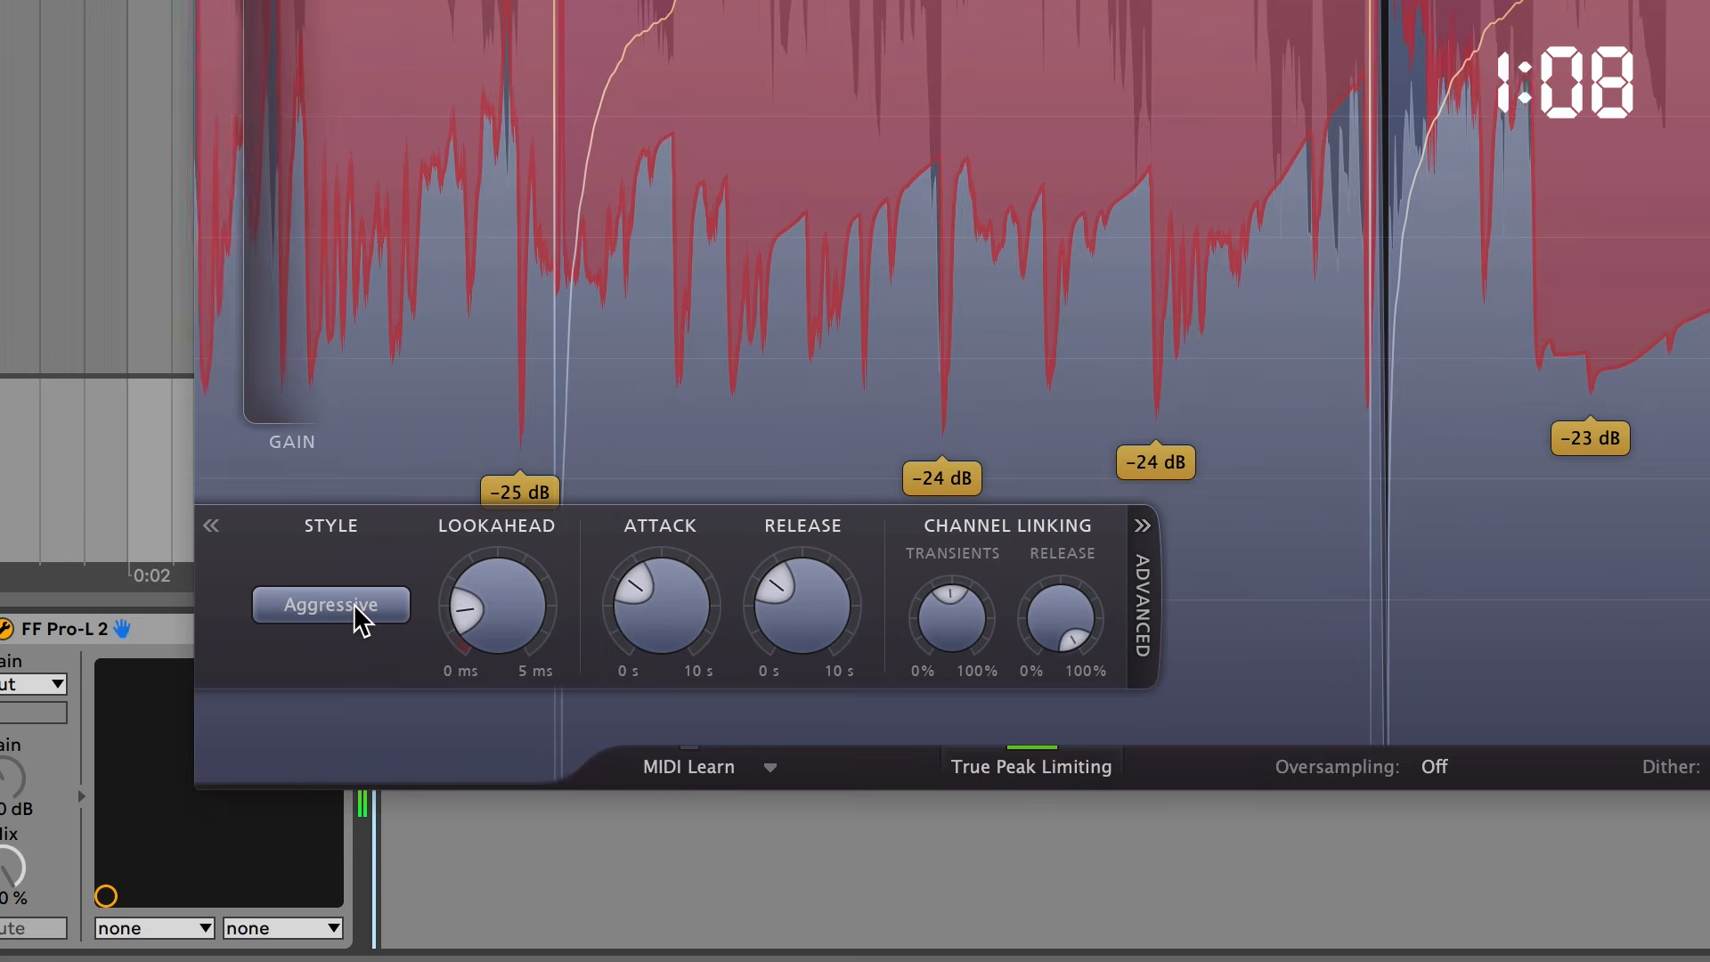
pyautogui.click(355, 609)
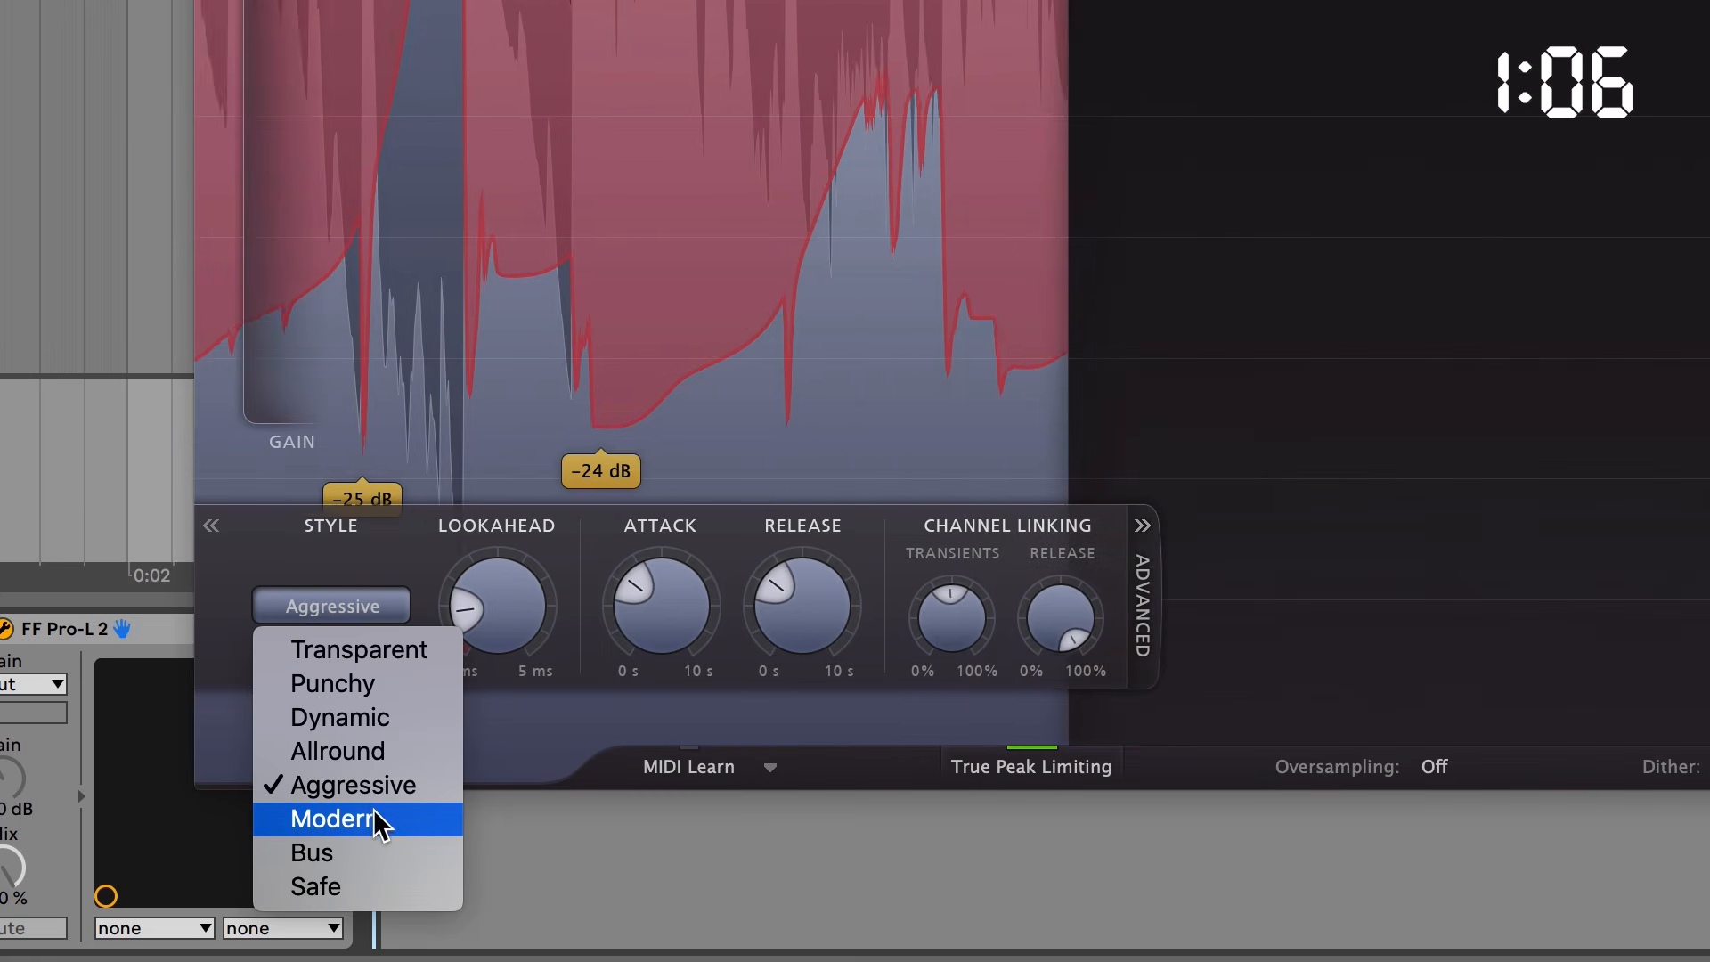
pyautogui.click(376, 819)
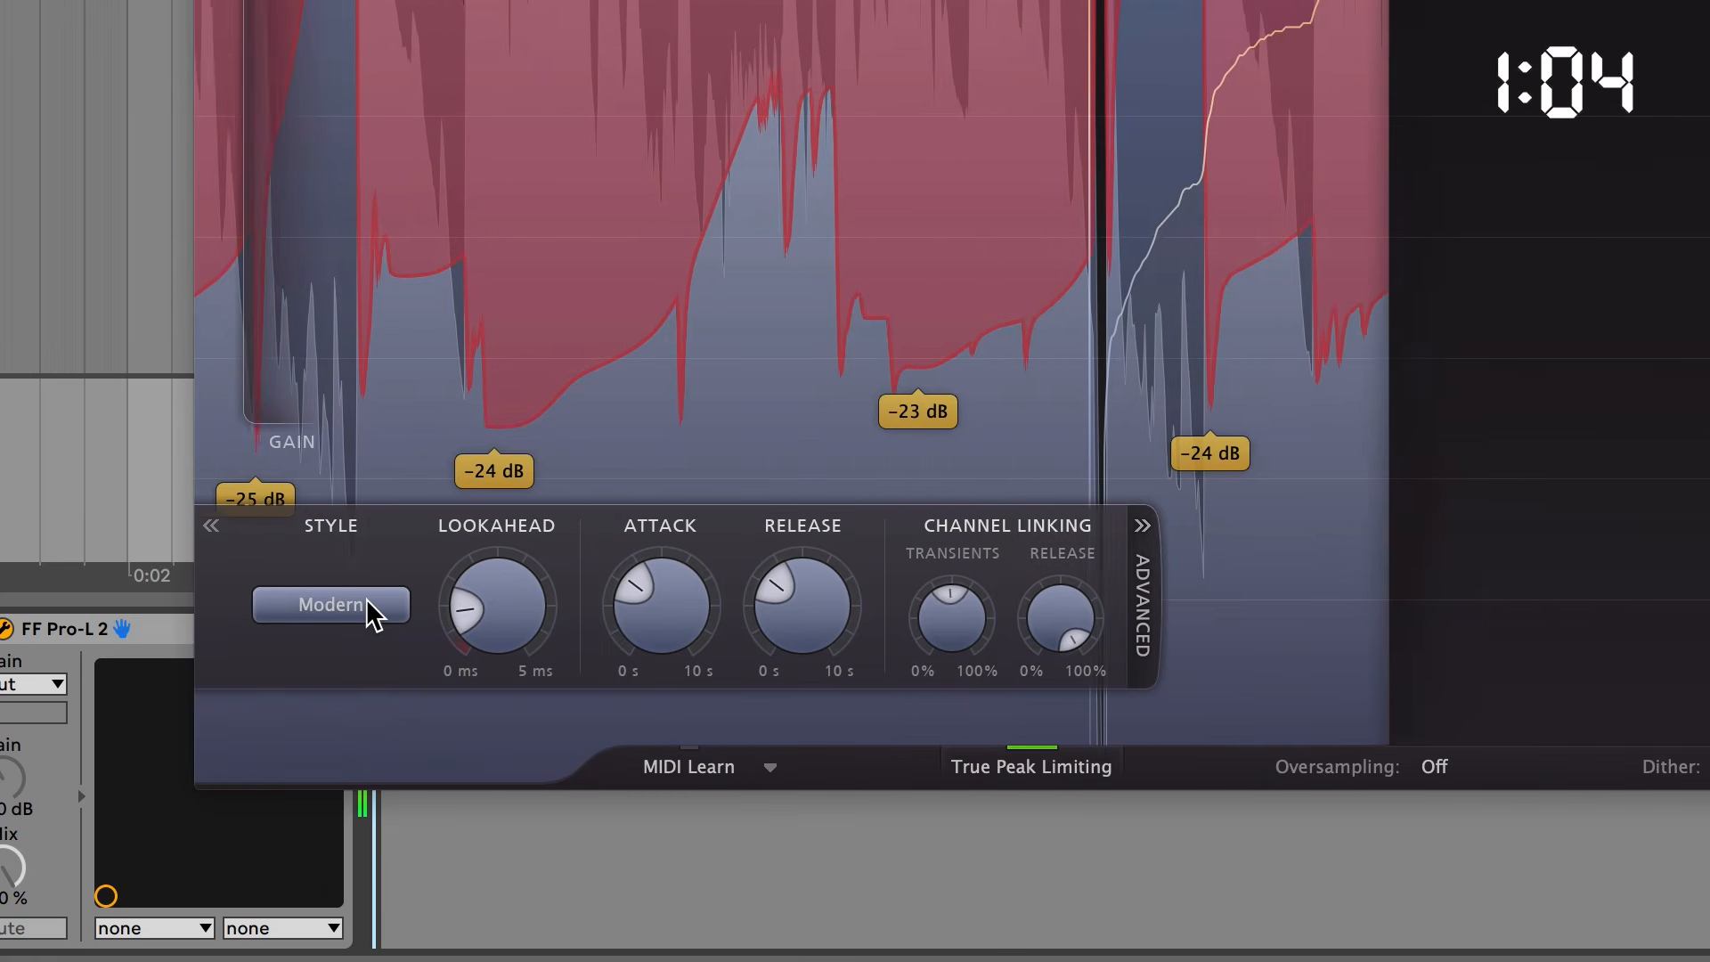
pyautogui.click(367, 602)
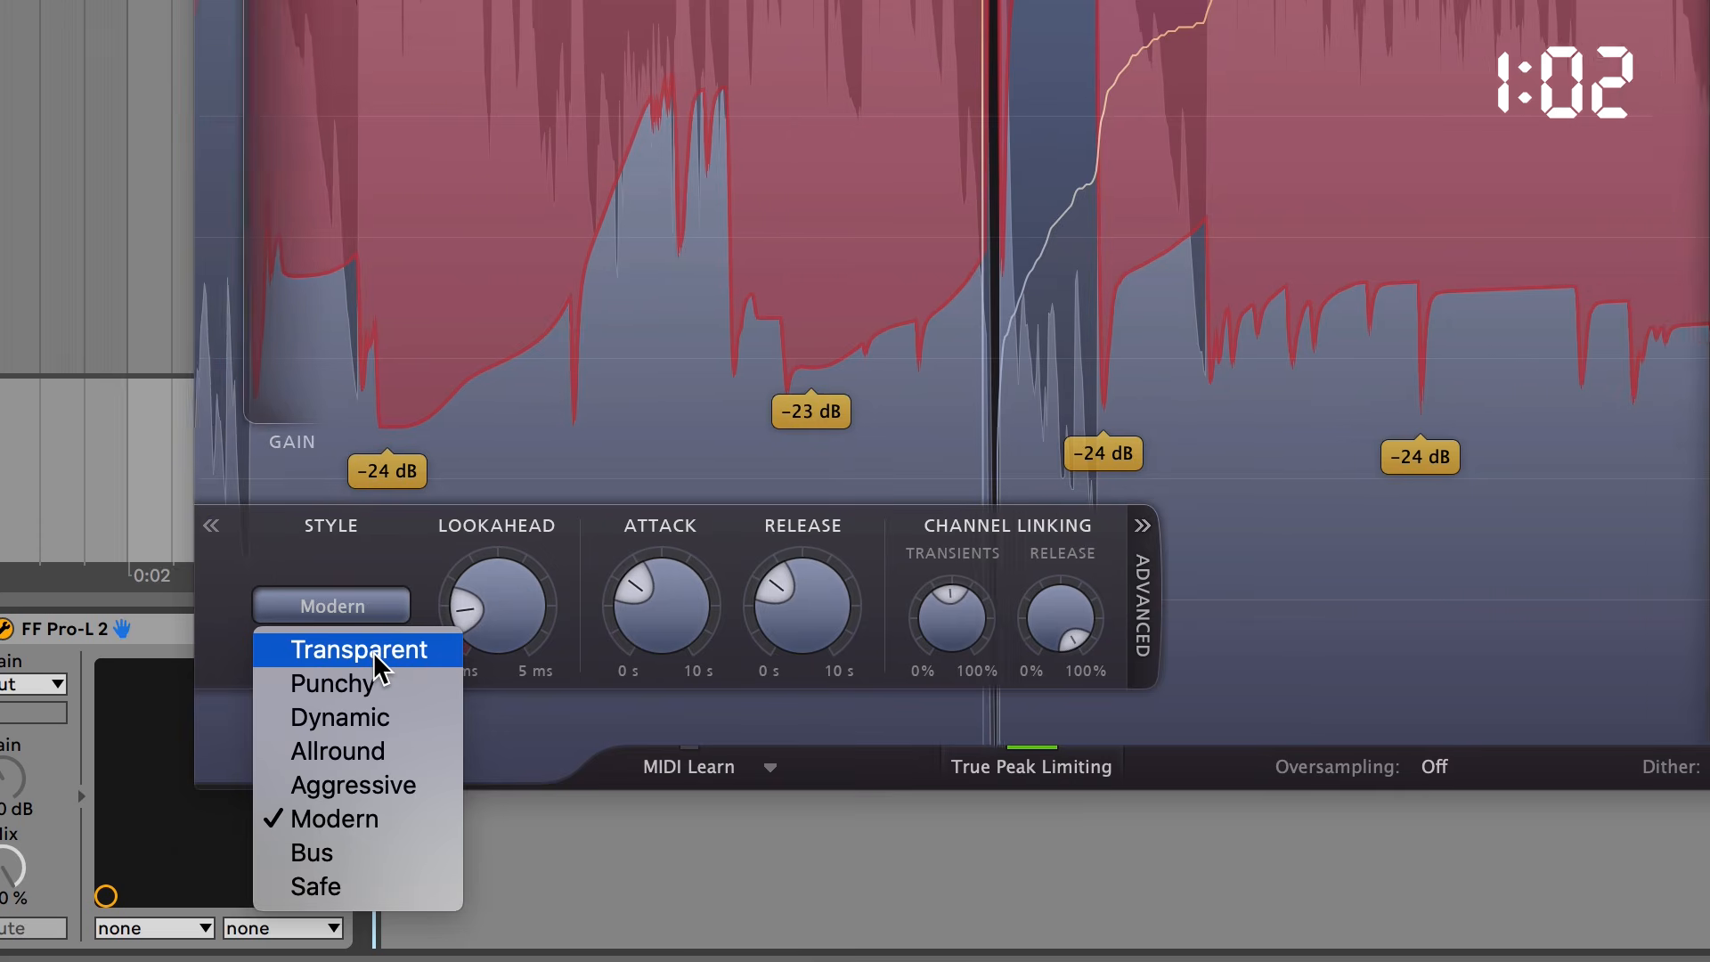
pyautogui.click(374, 666)
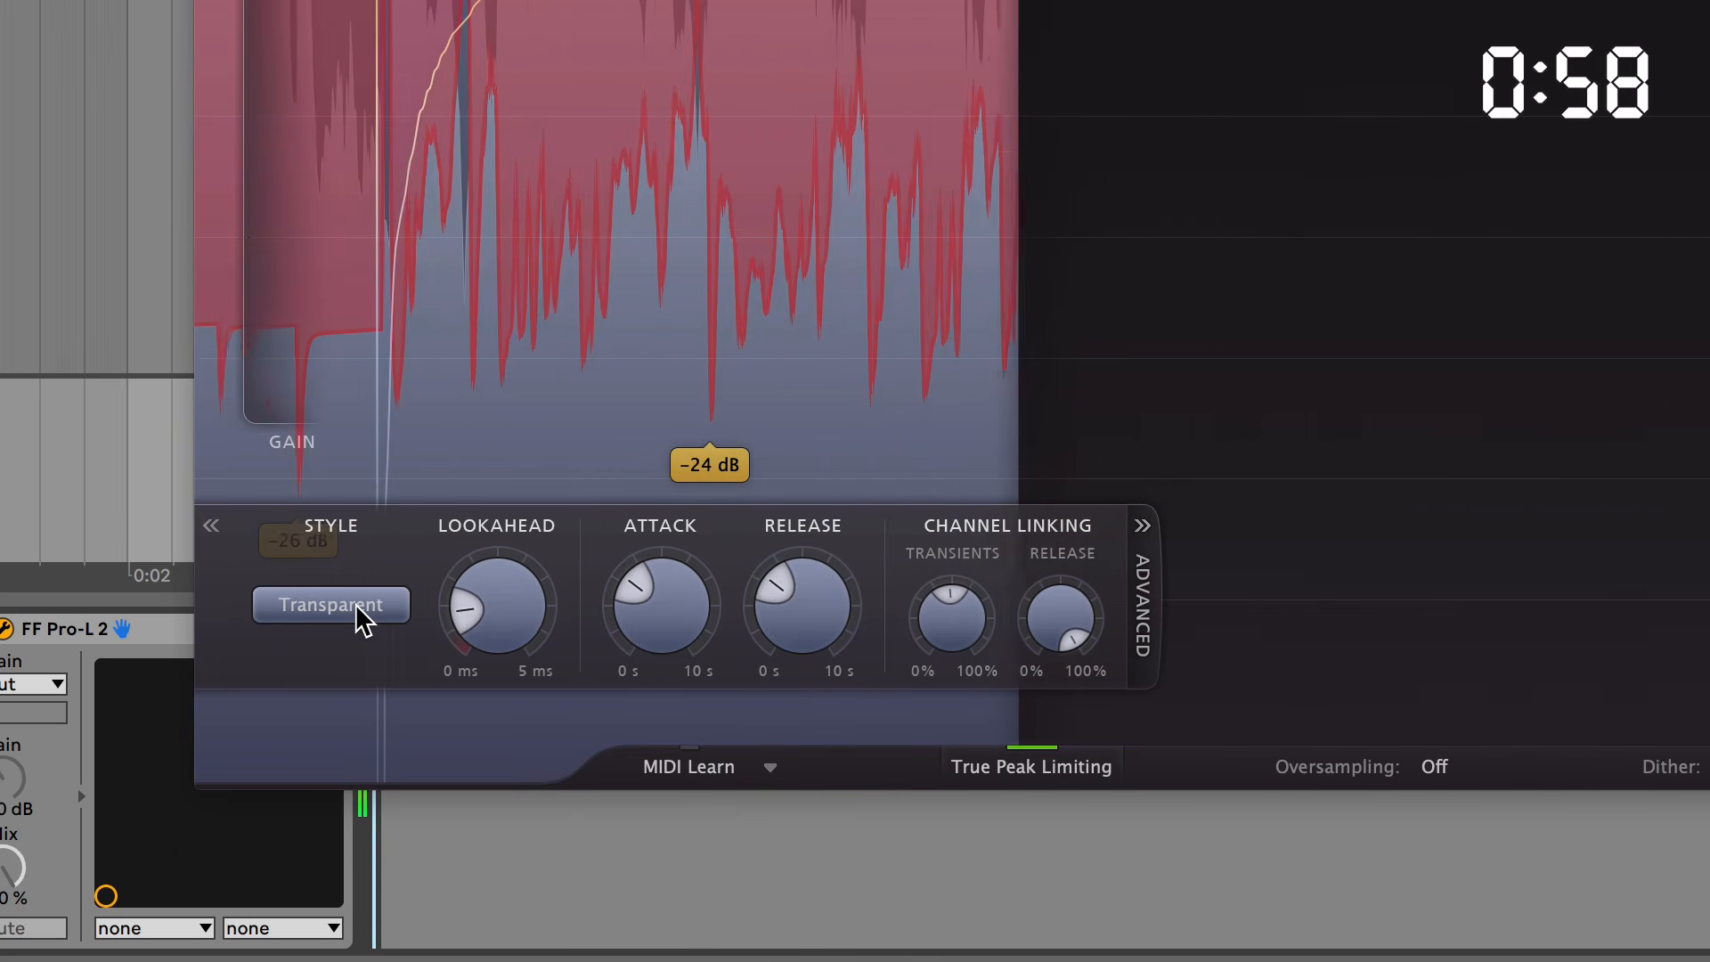
# Compare the Punchy, Aggressive and Modern limiting styles and settle on Punchy.
pyautogui.click(357, 605)
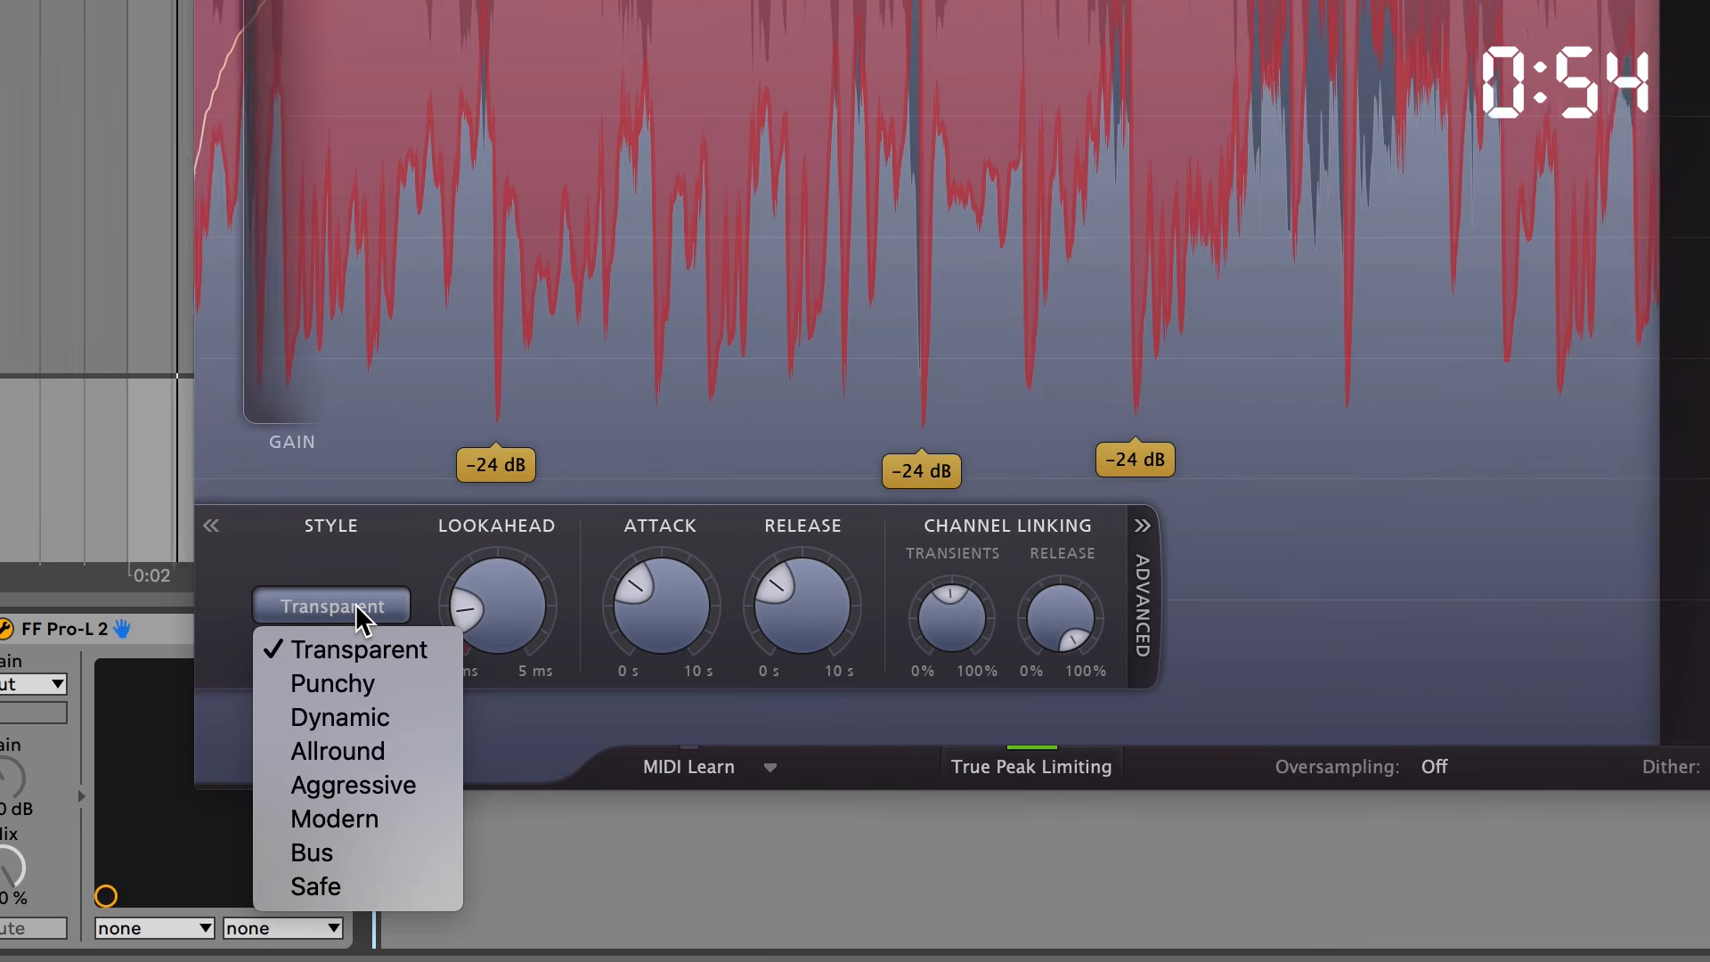
pyautogui.click(367, 679)
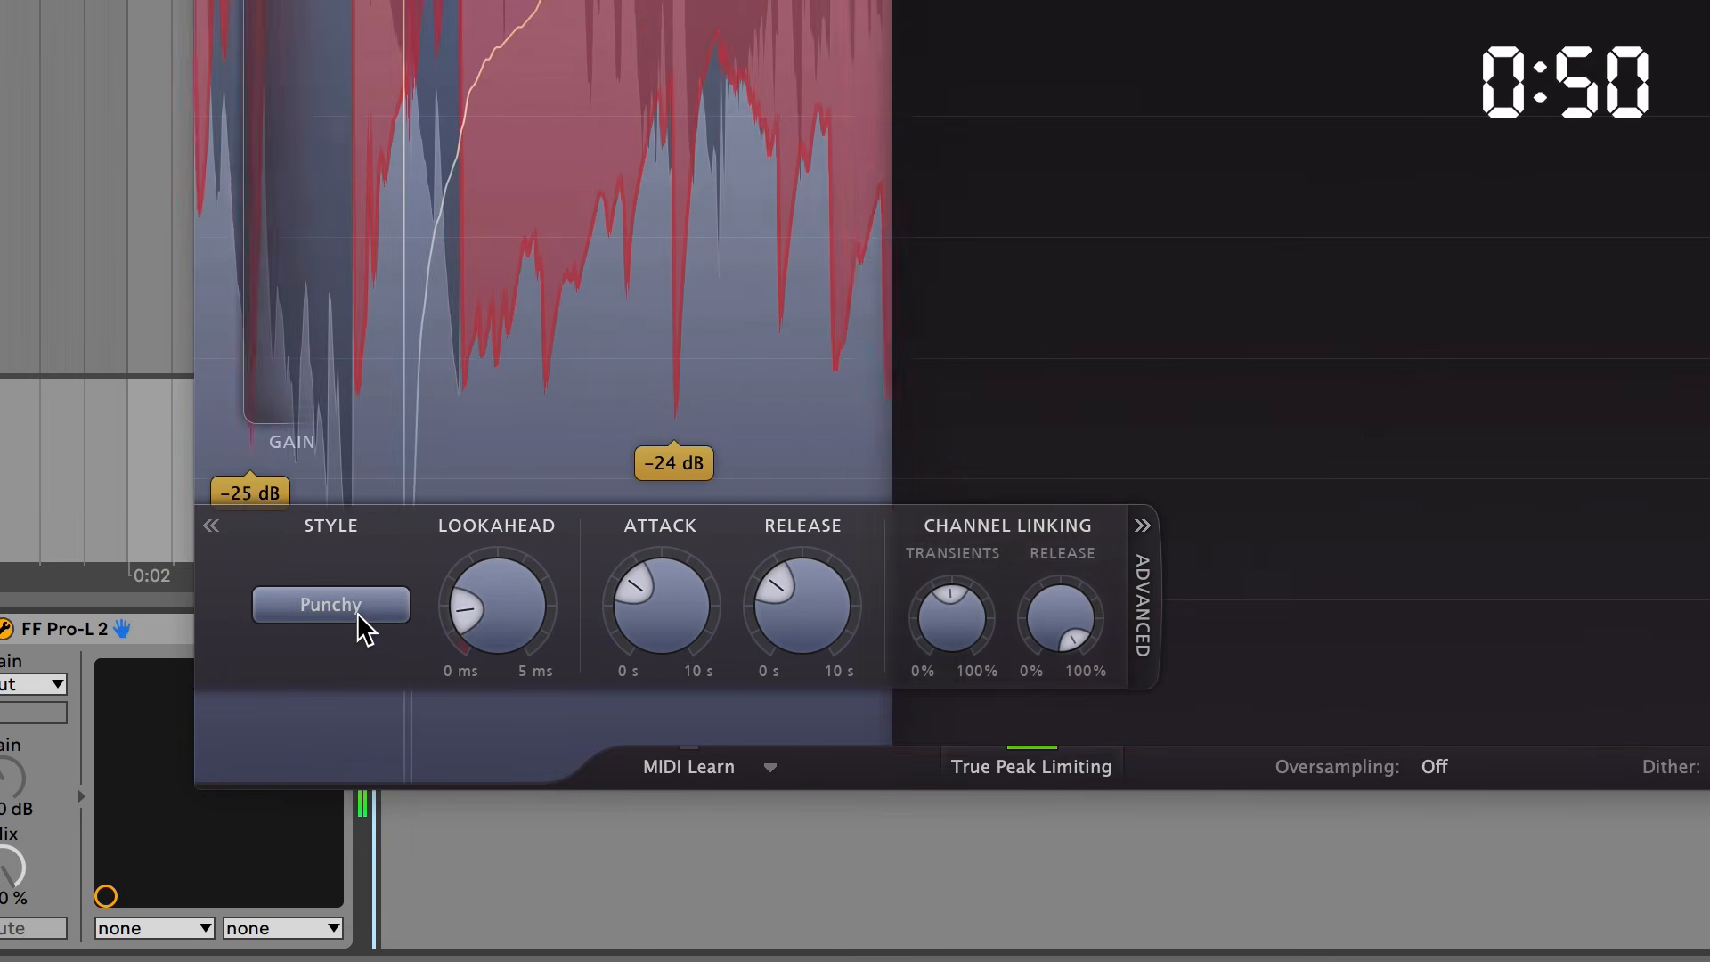
pyautogui.click(356, 614)
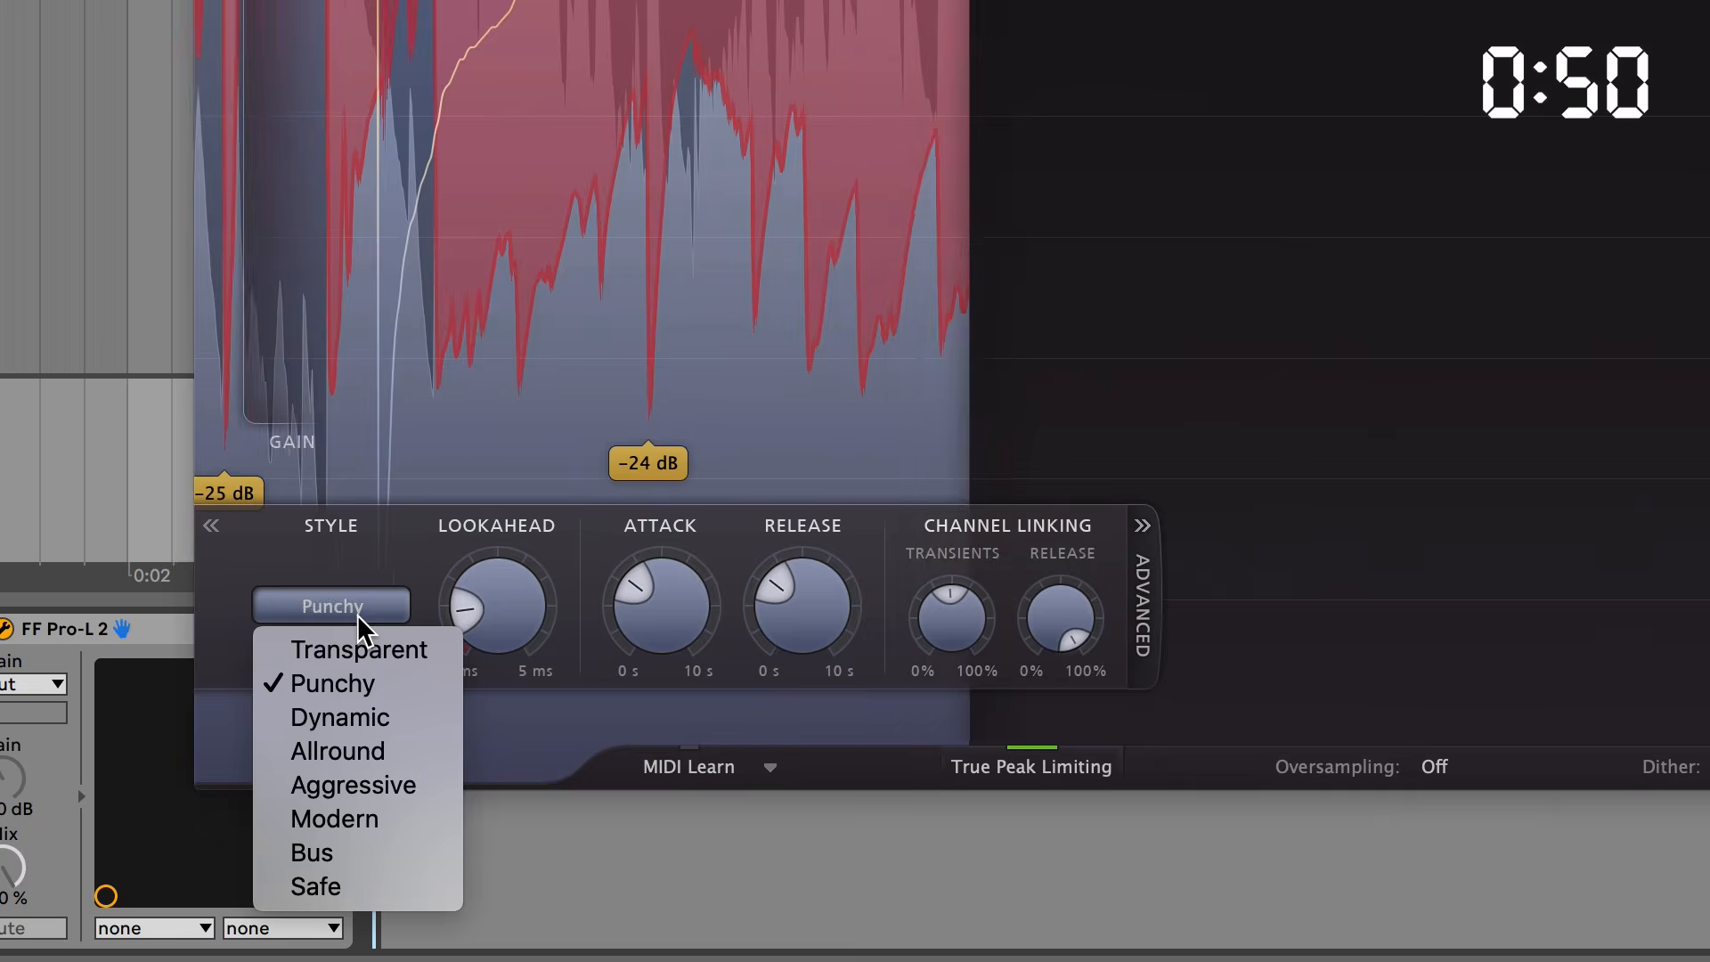
pyautogui.click(374, 788)
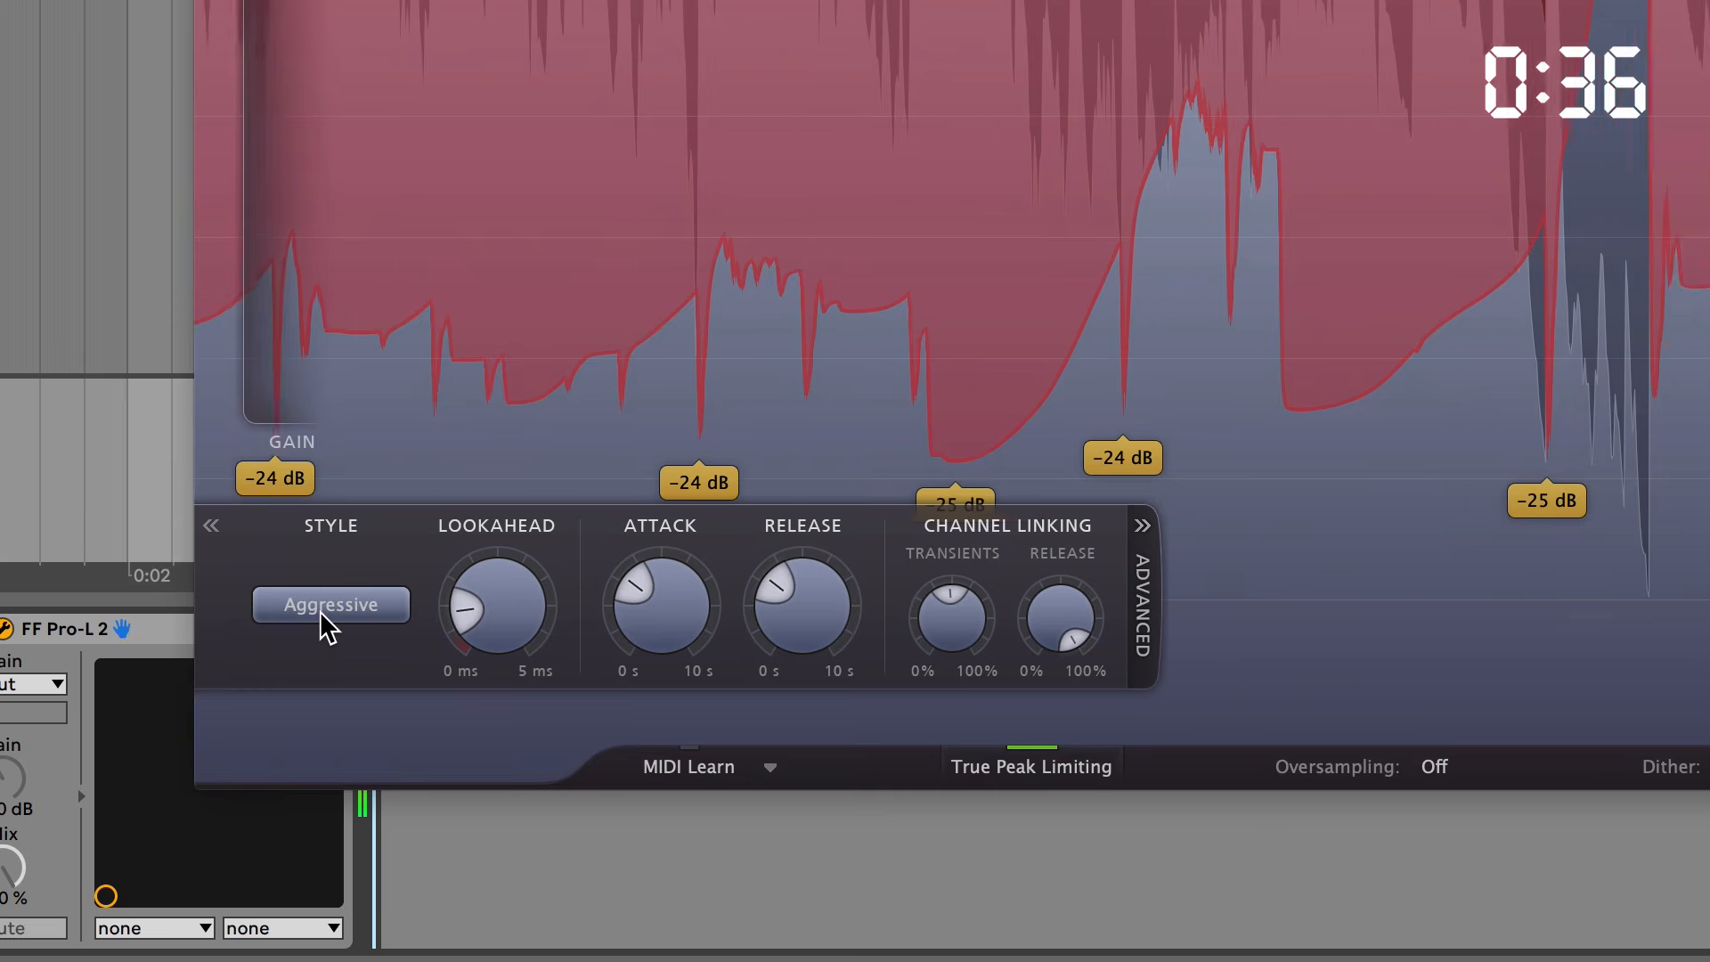
pyautogui.click(323, 614)
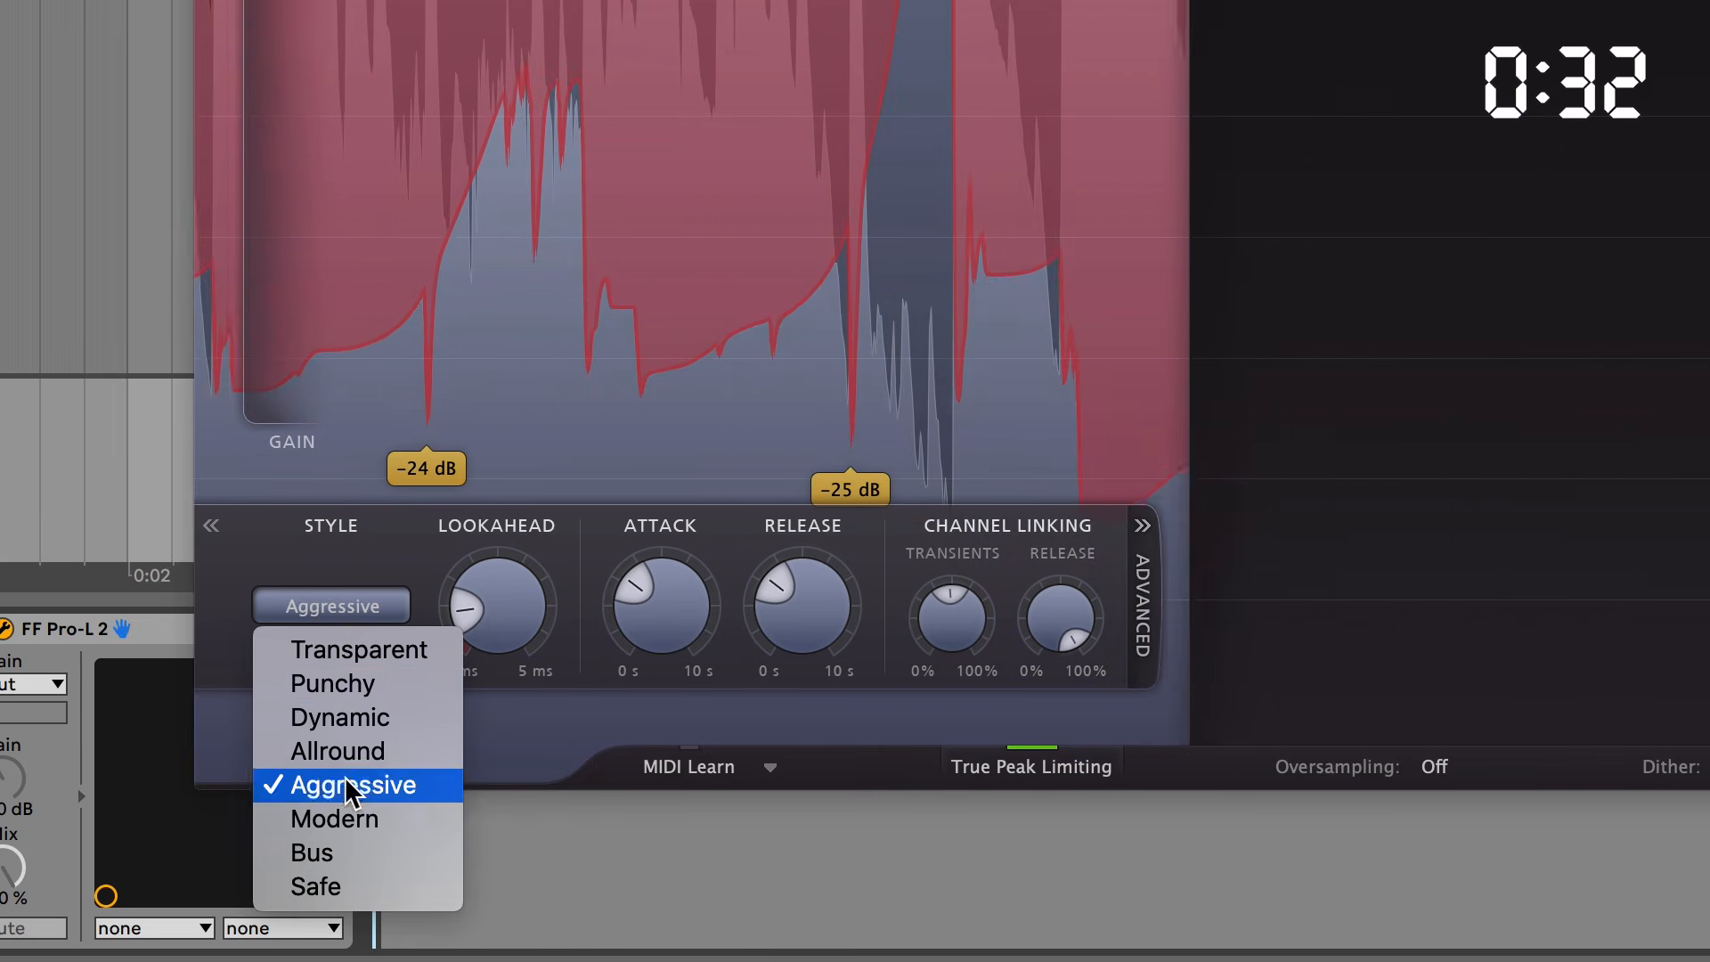
pyautogui.click(349, 818)
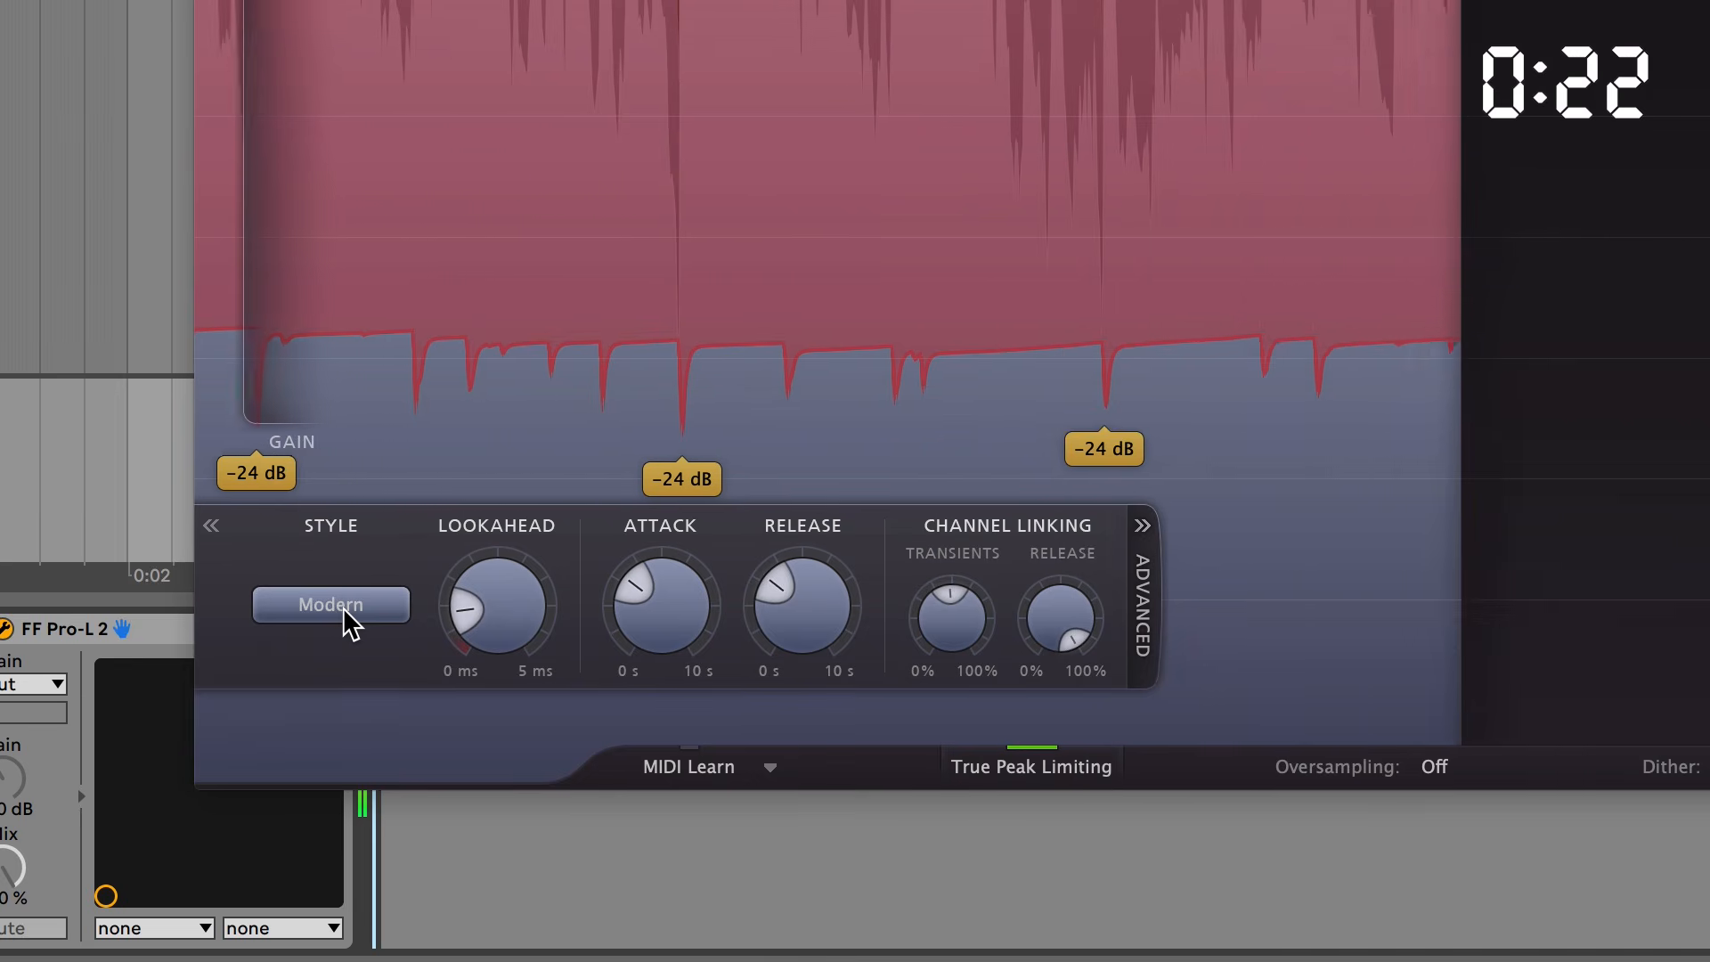
pyautogui.click(343, 608)
pyautogui.click(355, 692)
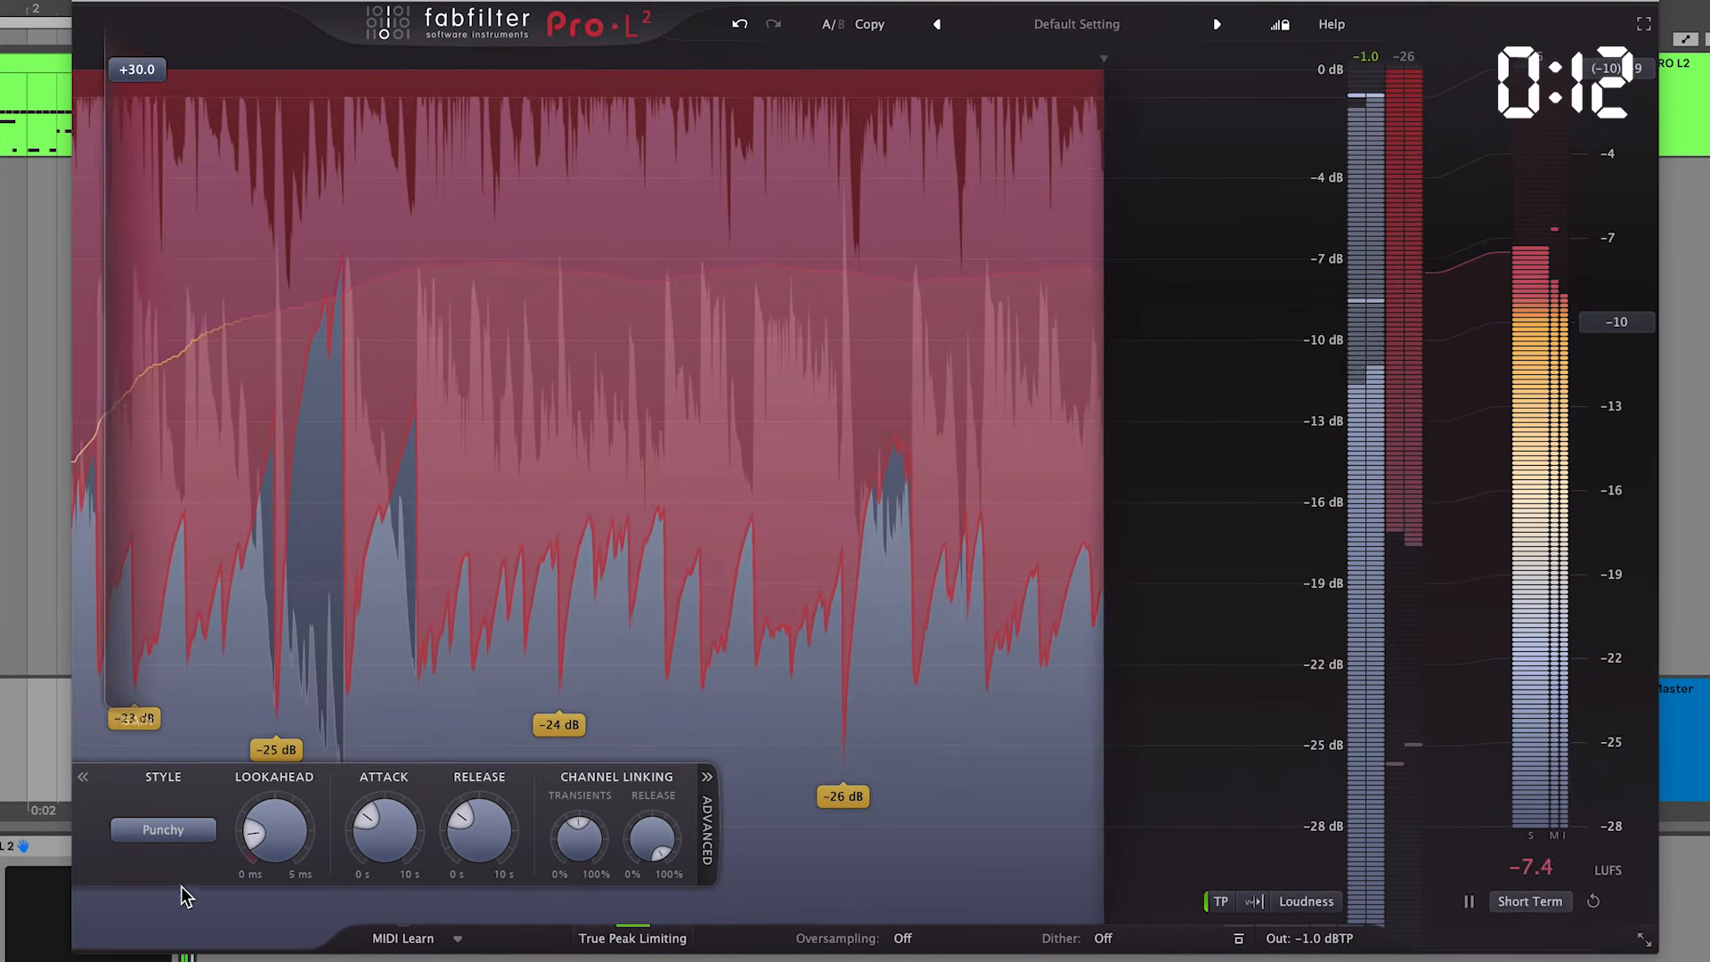
# Lower the gain to +6.5 dB, try about +7.5 dB, and stop playback with the gain at +6.0 dB.
pyautogui.moveTo(139, 82); pyautogui.dragTo(149, 499)
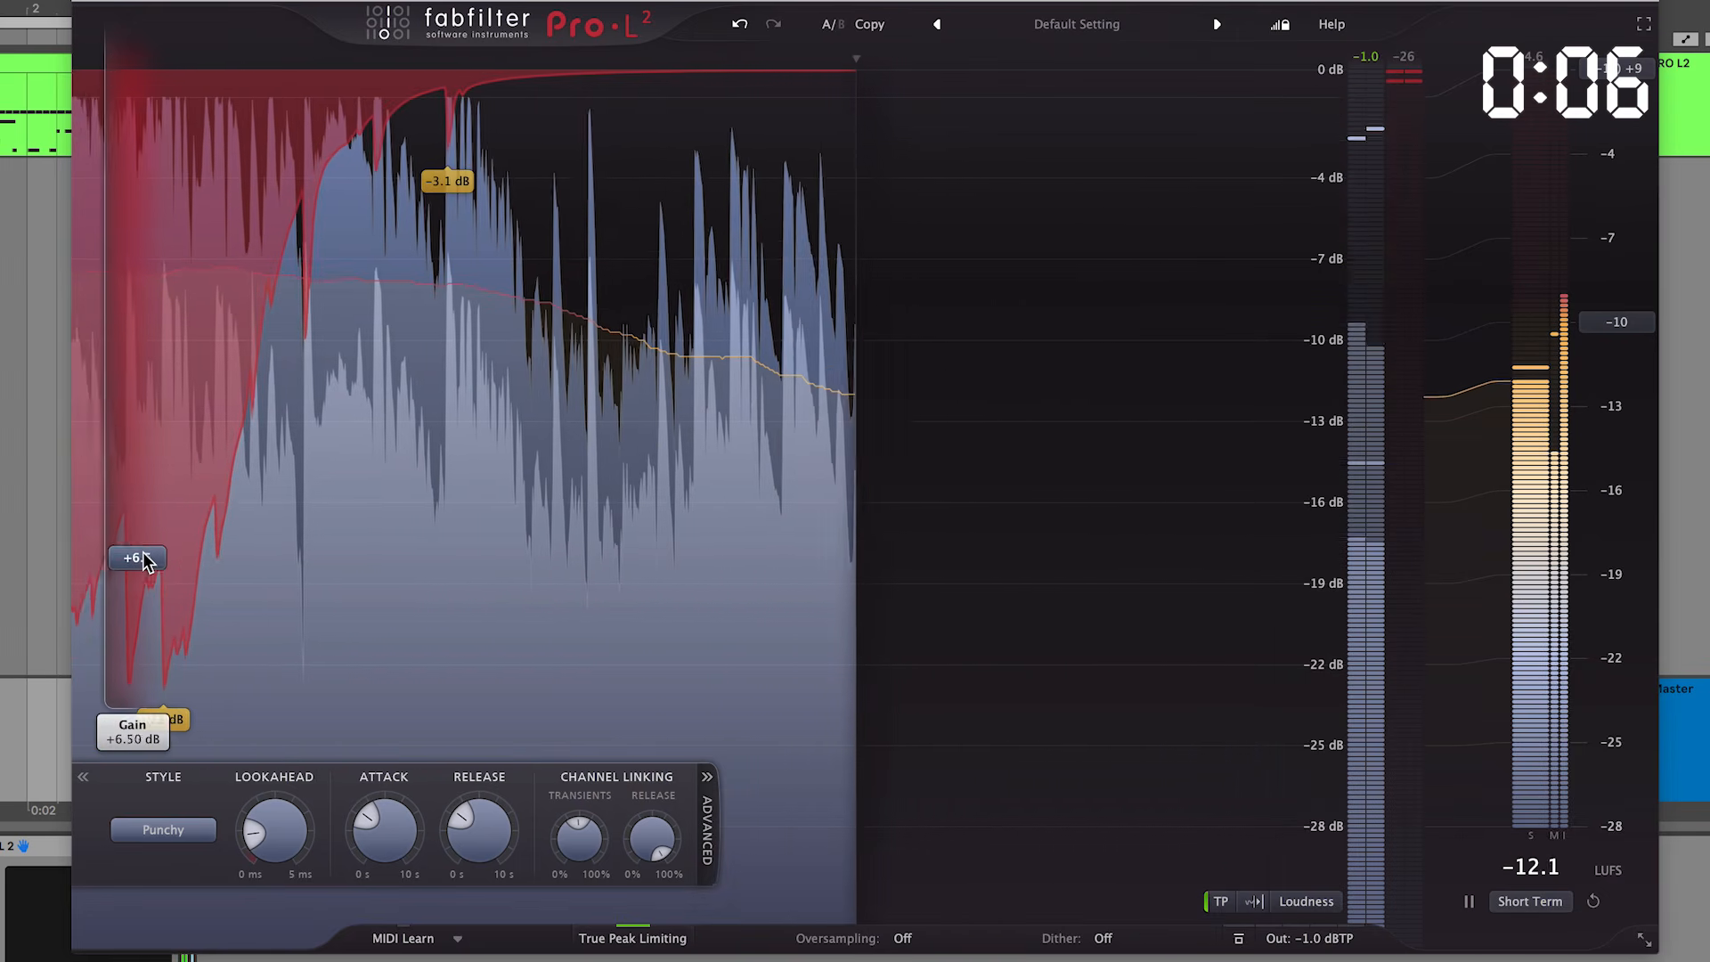
pyautogui.moveTo(145, 556); pyautogui.dragTo(146, 541)
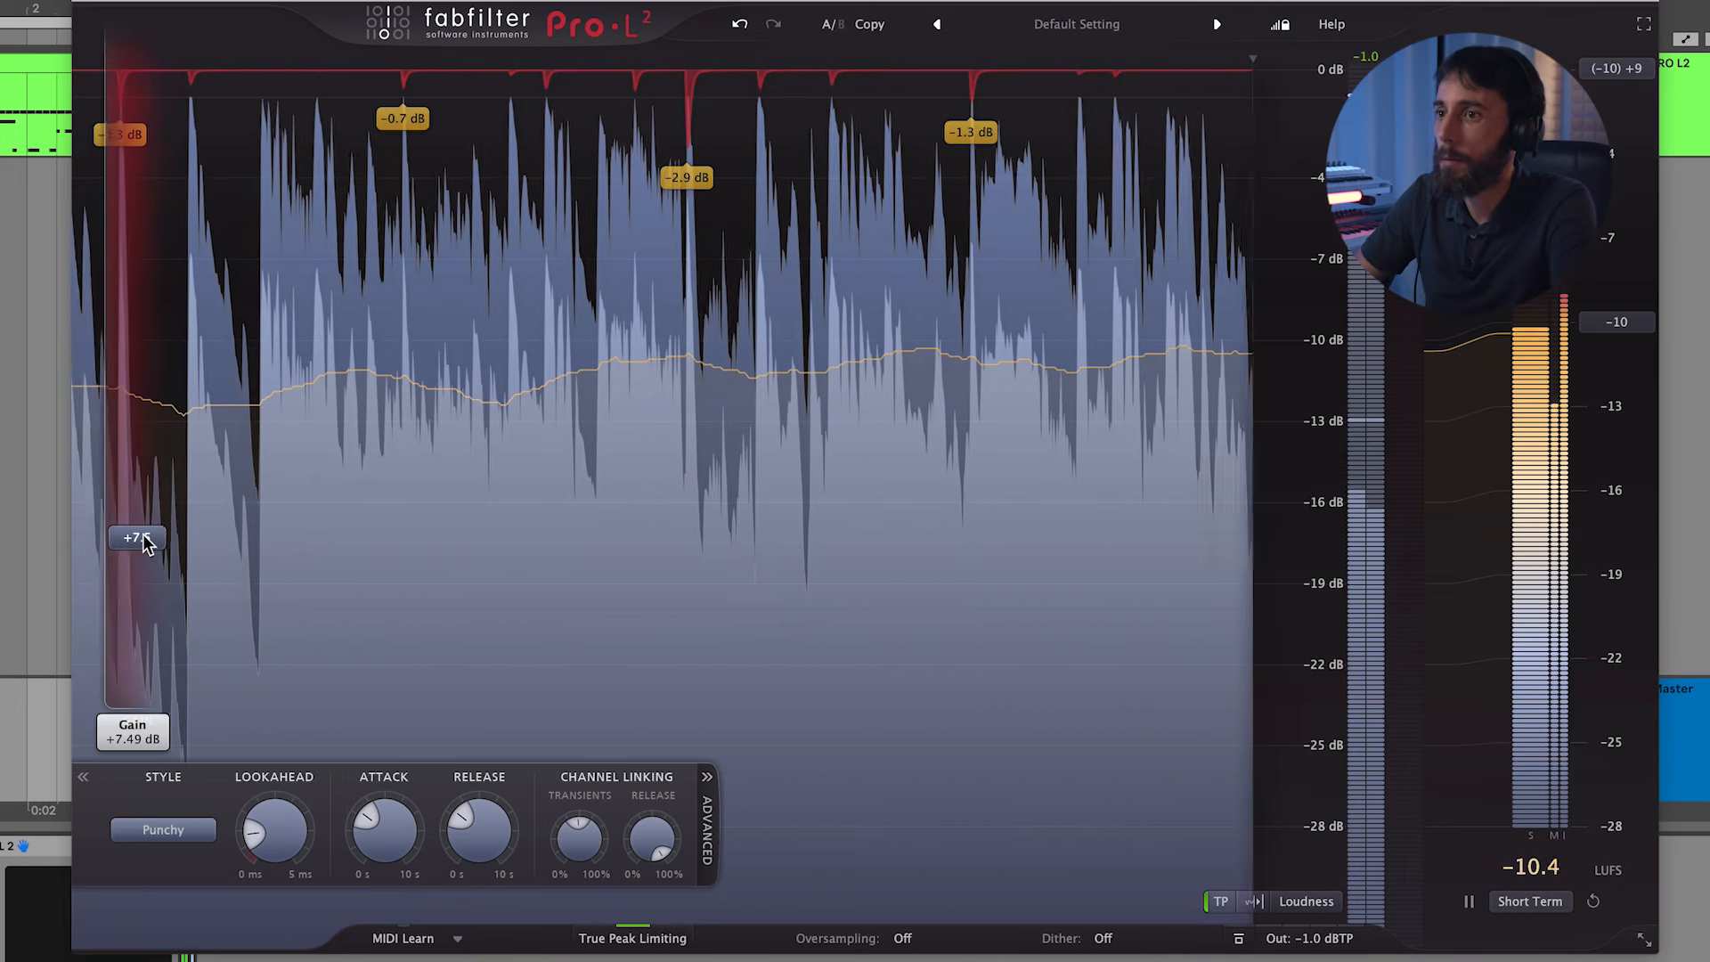
pyautogui.press('space')
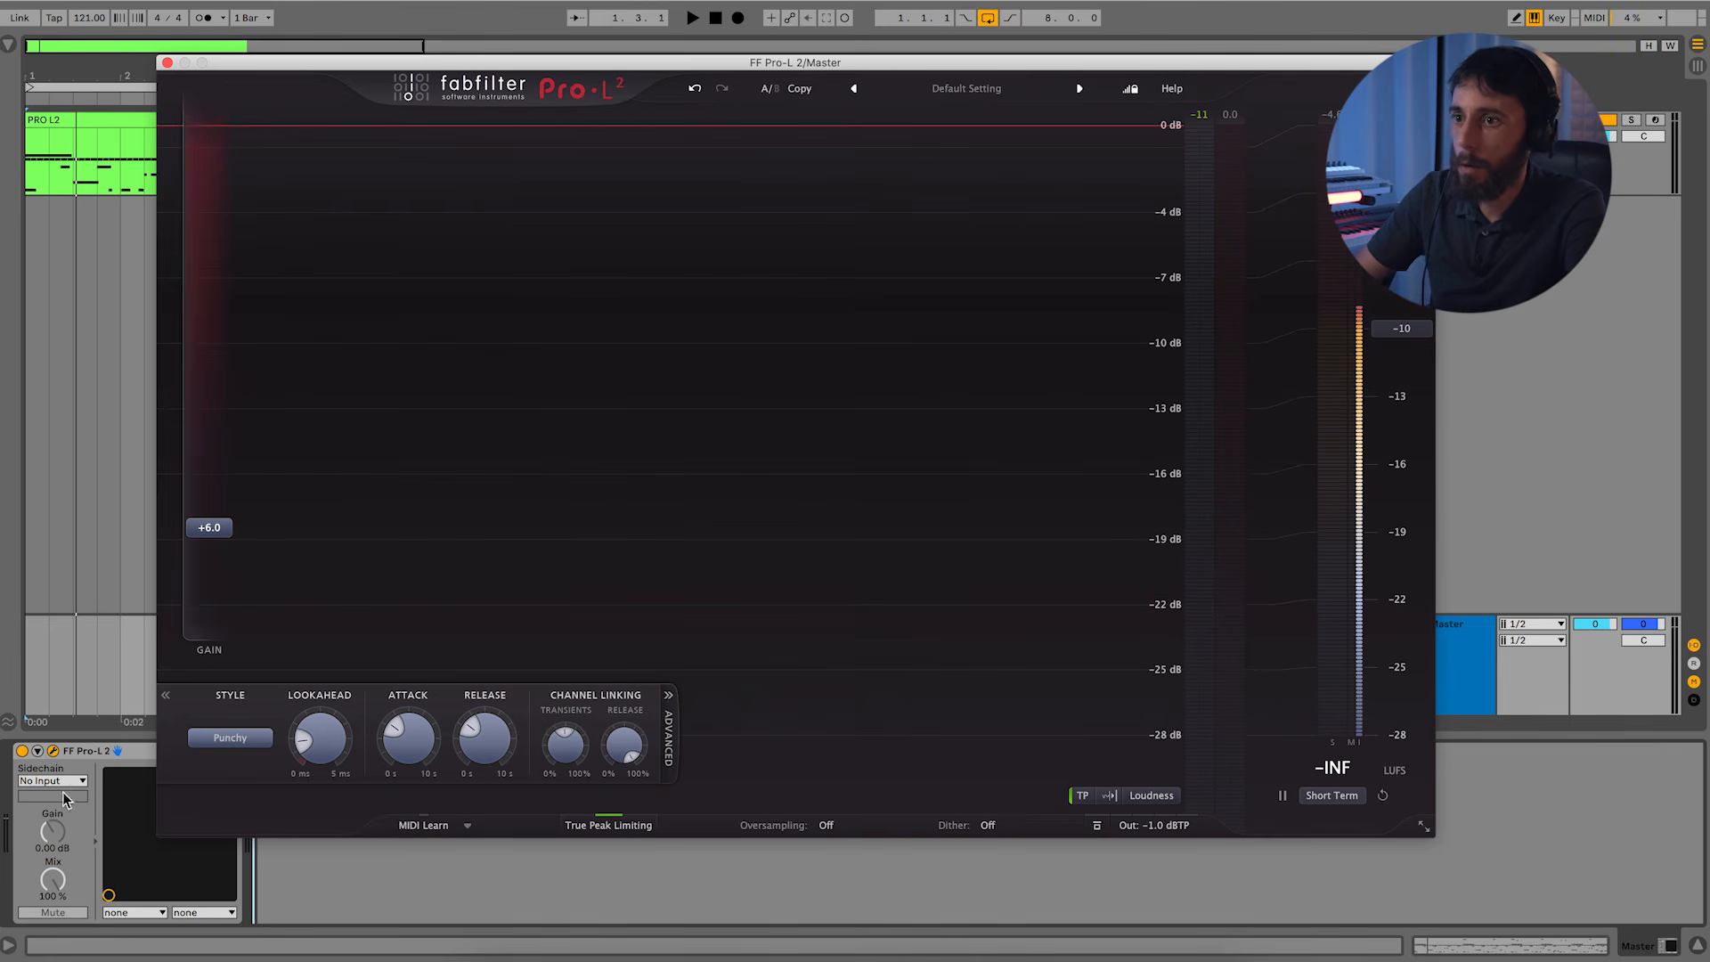
# Duplicate the limiter on the master track, lower the original's gain, and set the second instance's gain to about +3.5 dB.
pyautogui.press('super+d')
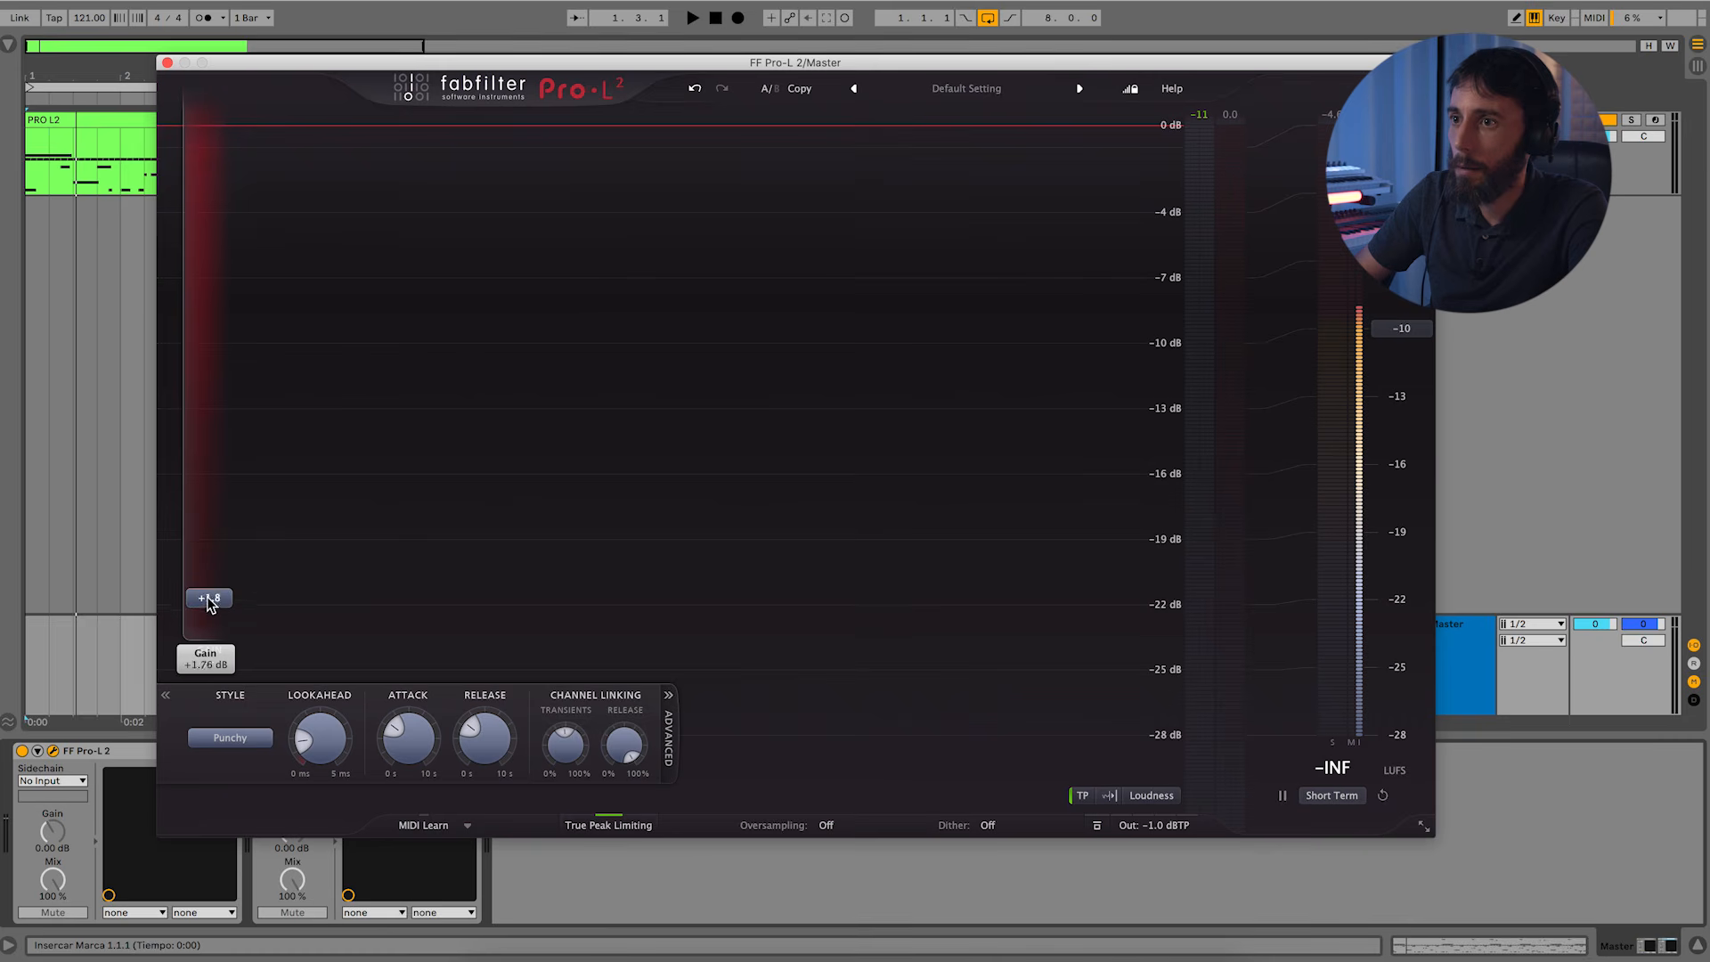
pyautogui.click(290, 752)
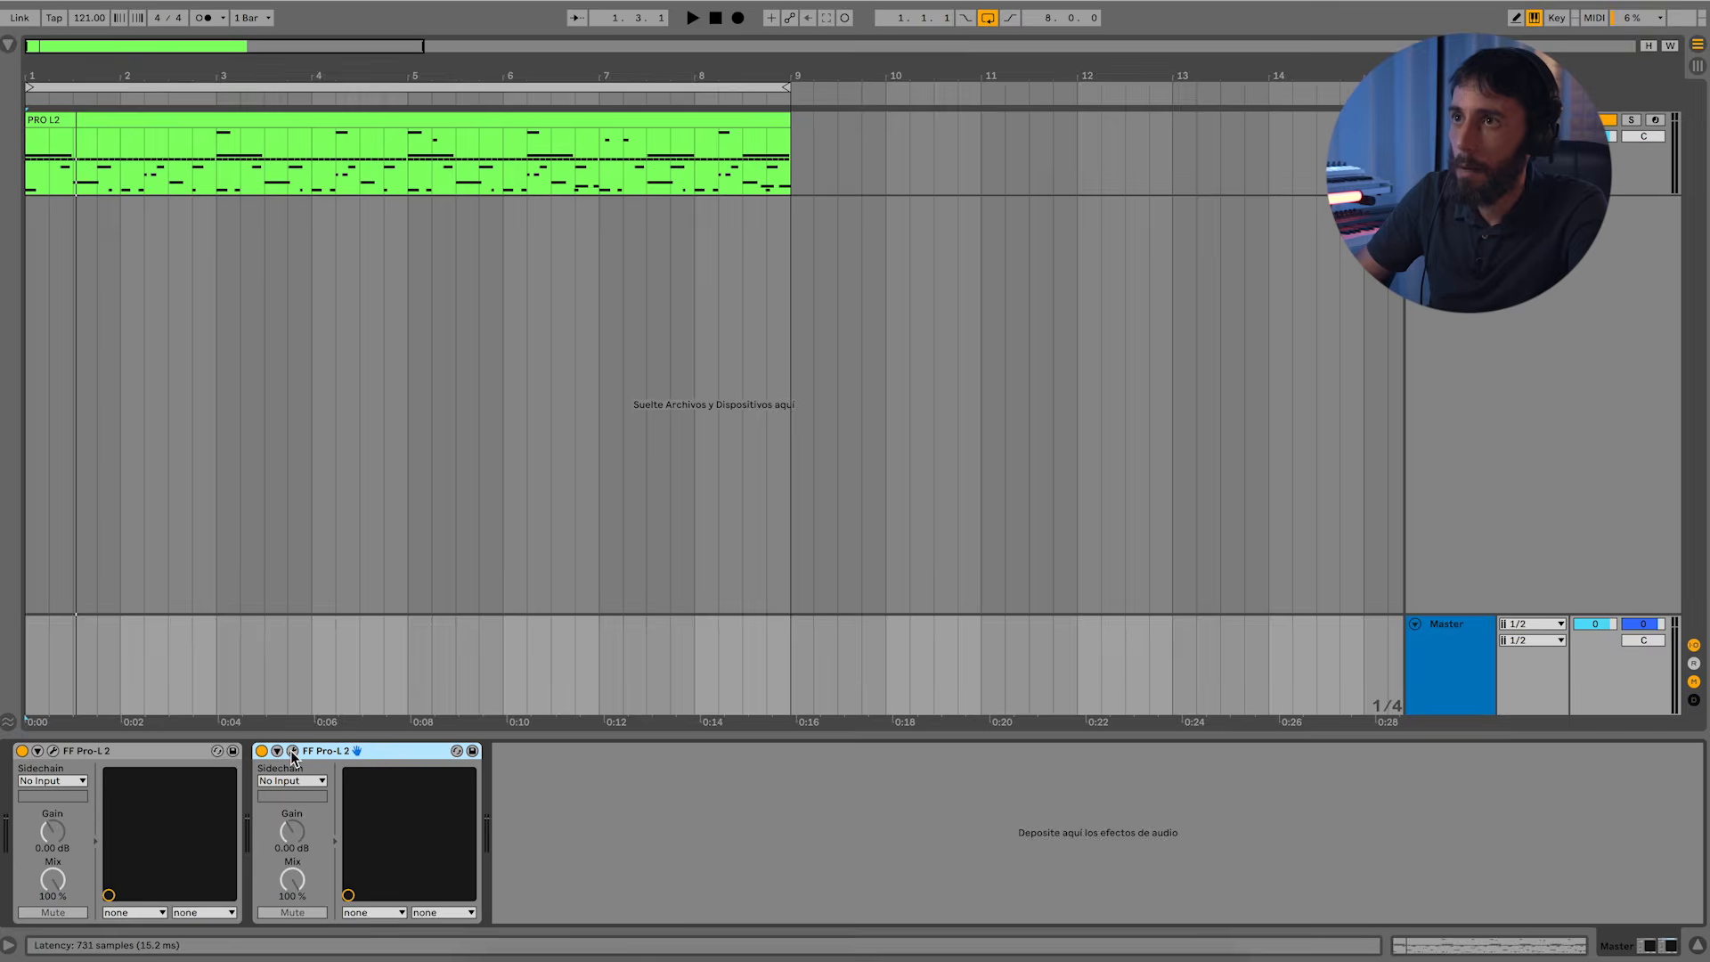
pyautogui.click(292, 752)
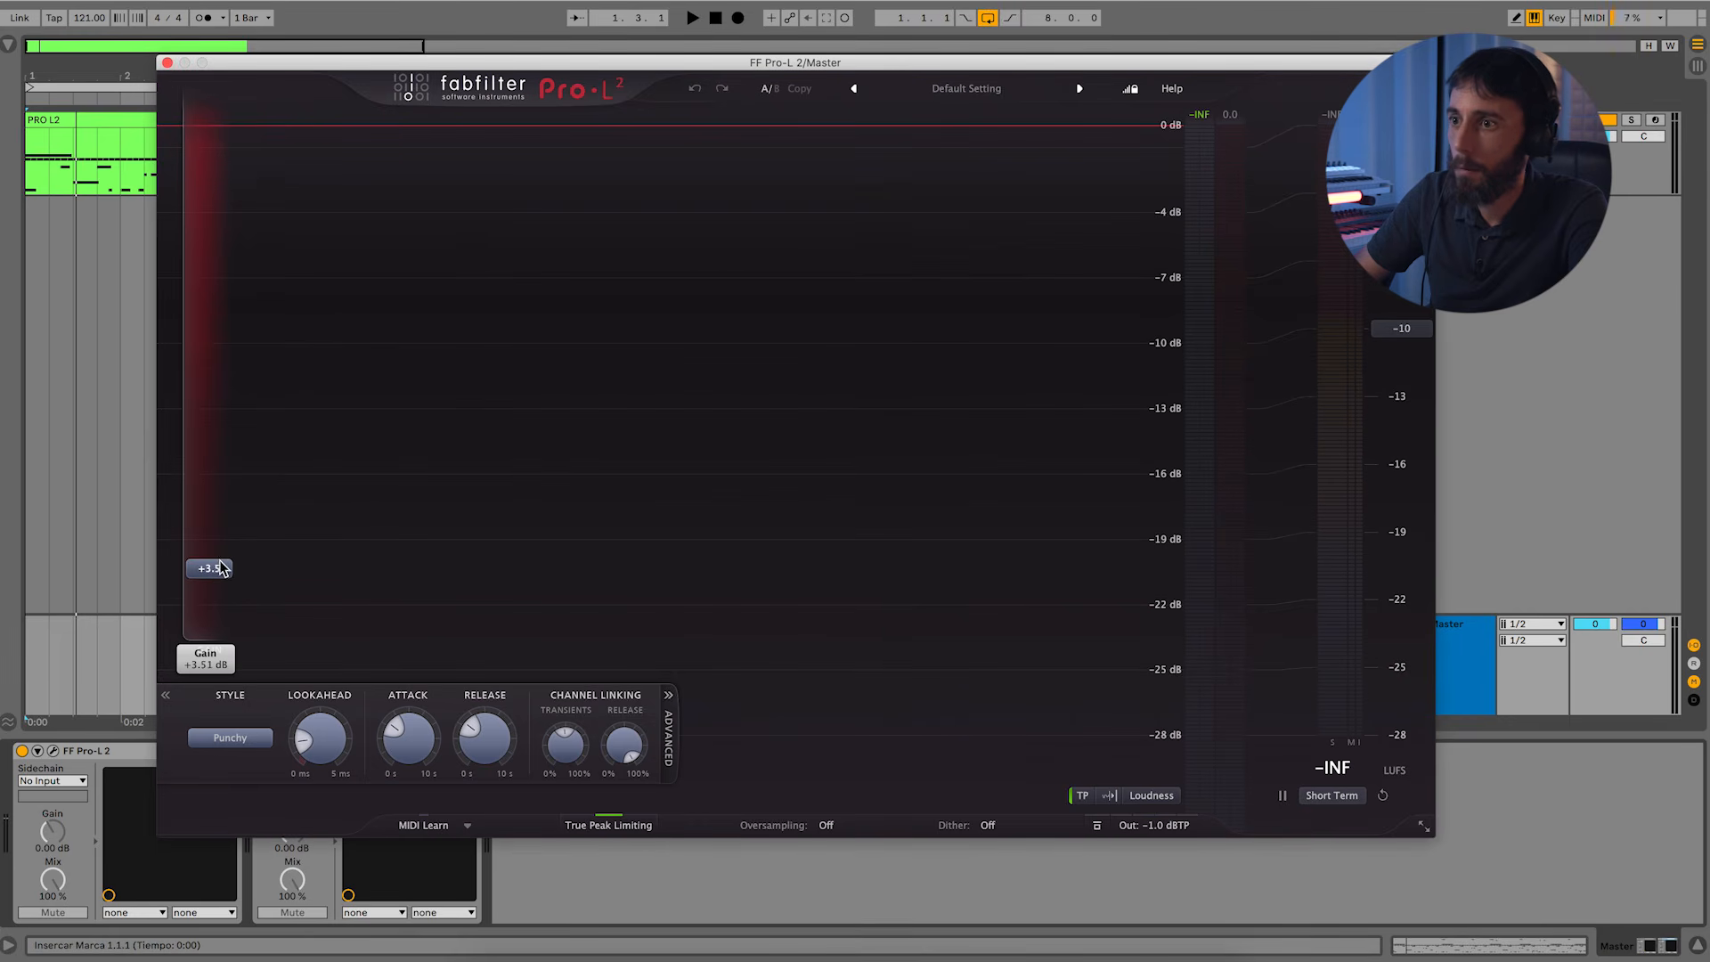